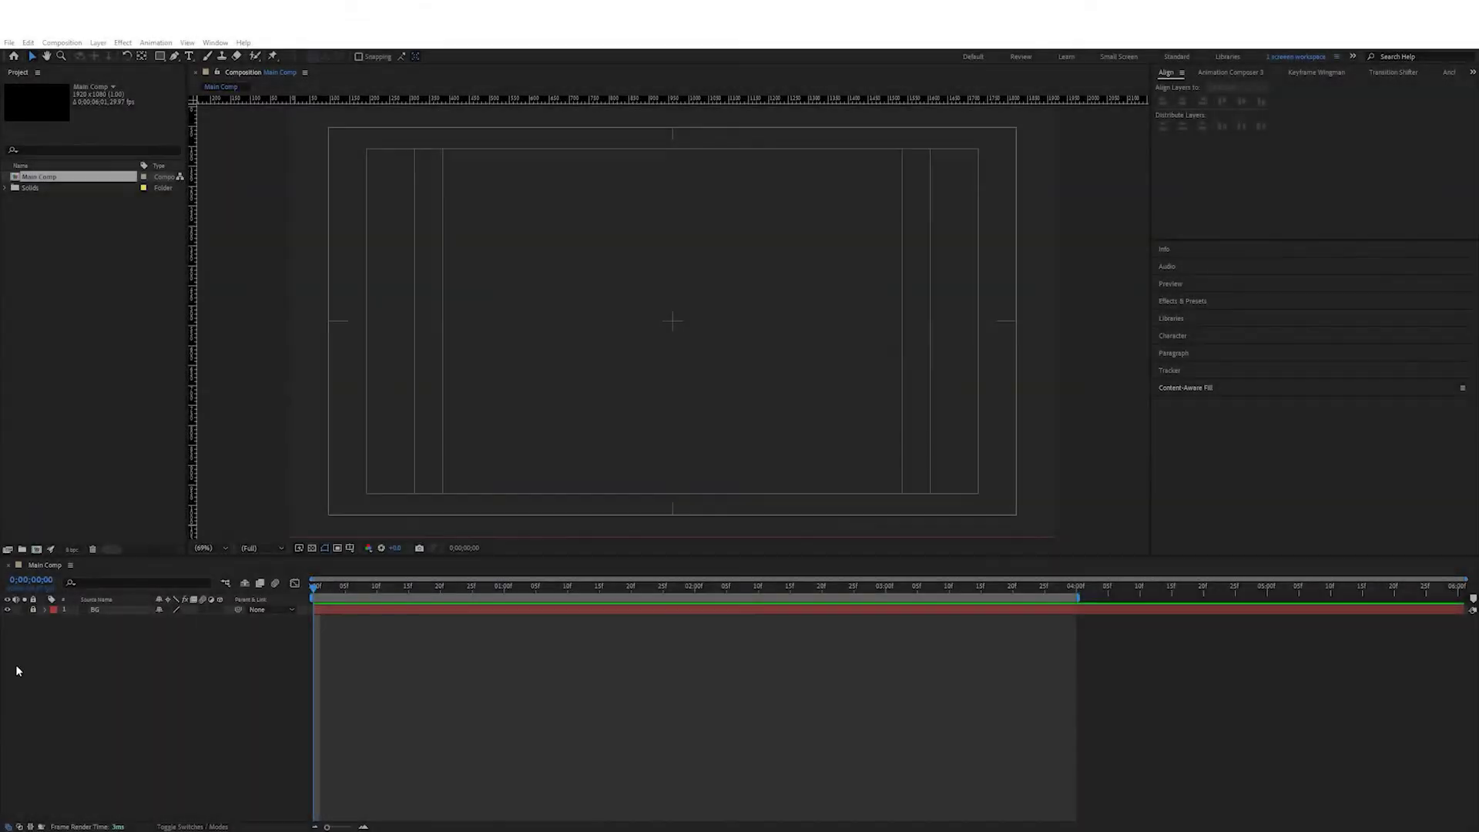
# Create a new text layer set in a black condensed oblique Helvetica Neue font.
pyautogui.rightClick(95, 676)
pyautogui.moveTo(151, 686)
pyautogui.click(262, 688)
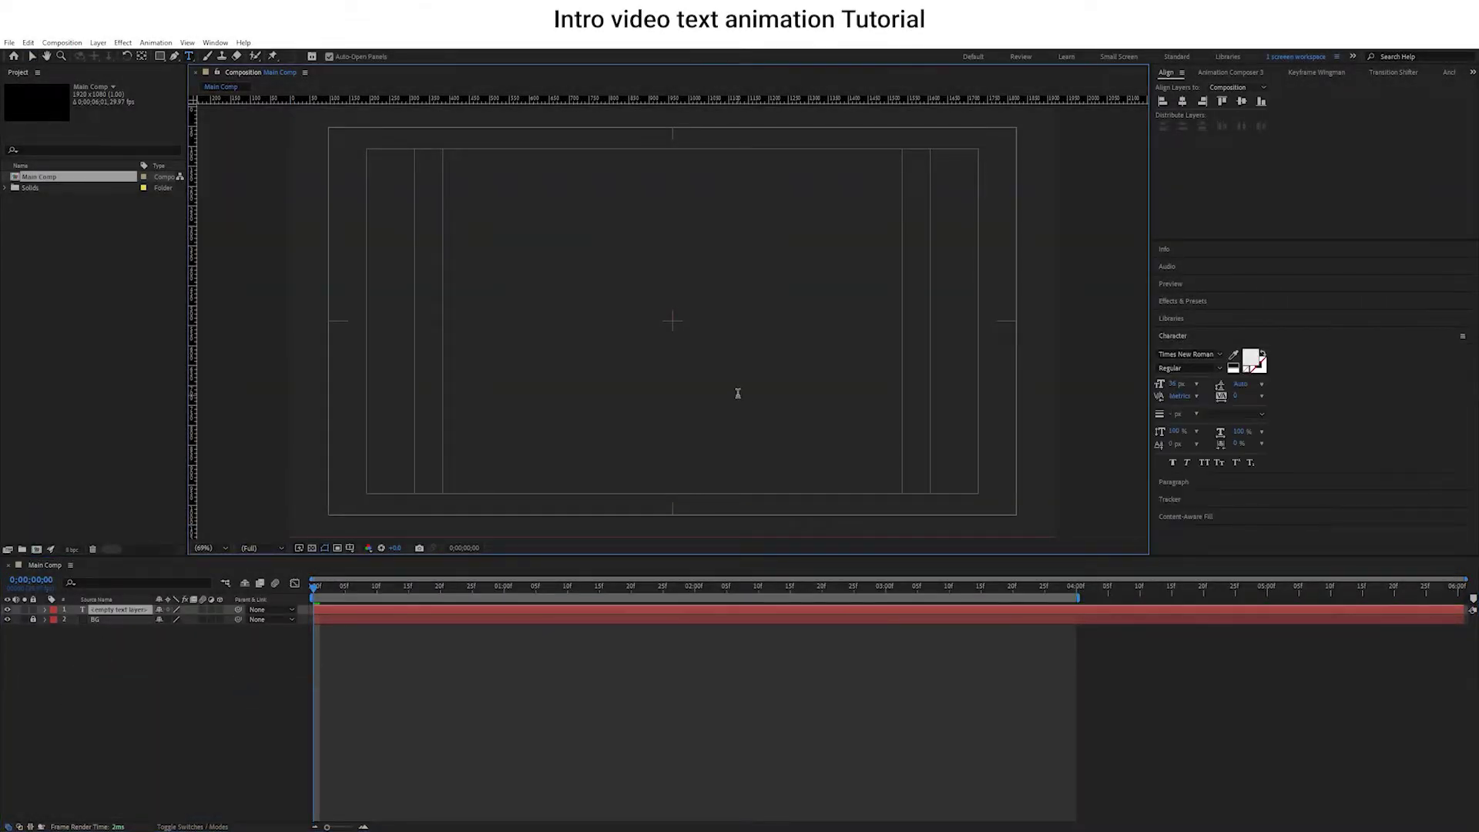
pyautogui.write('Brand Name')
pyautogui.click(1190, 353)
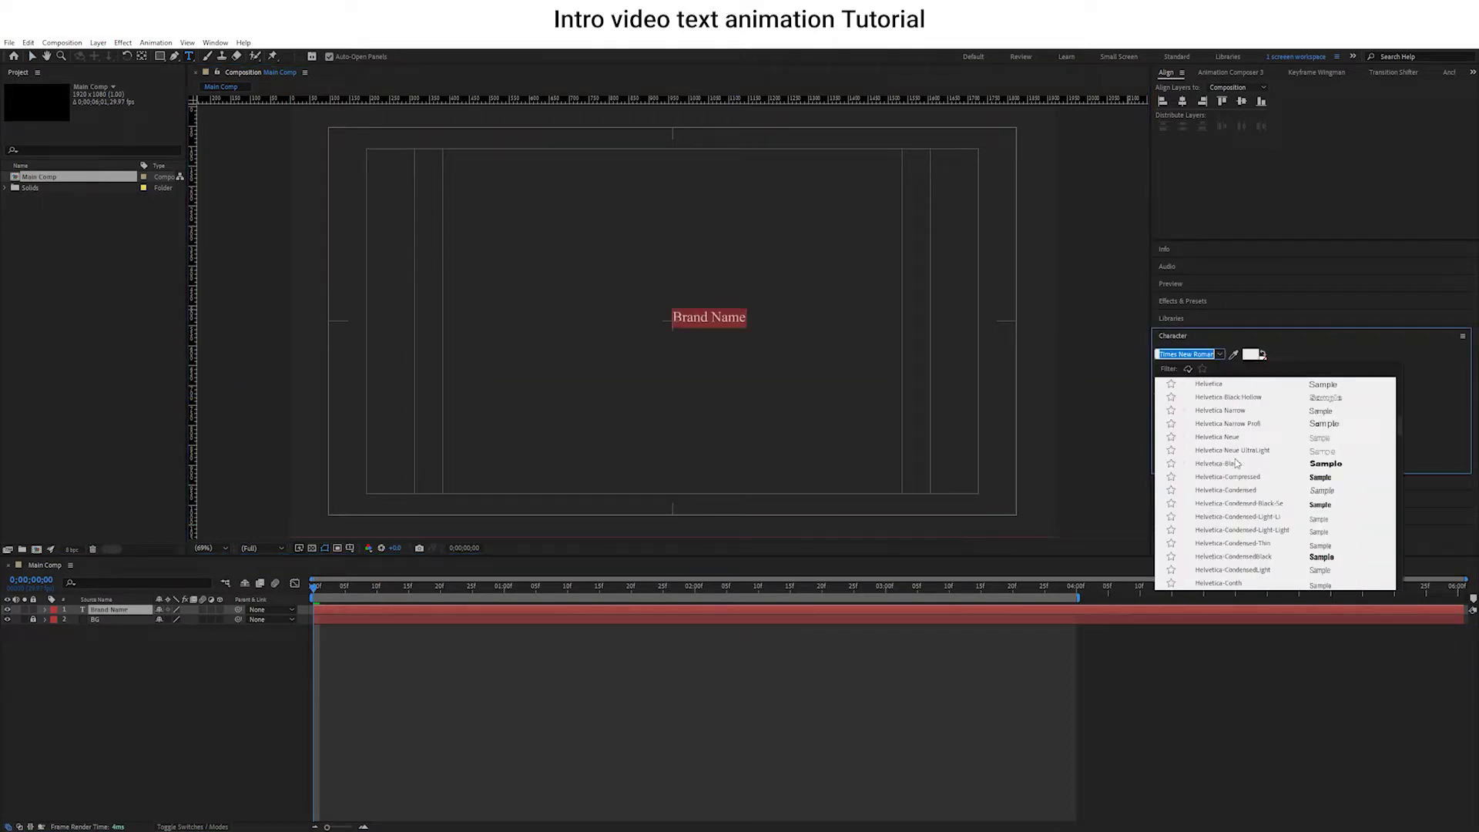
pyautogui.scroll(-2, 1294, 552)
pyautogui.scroll(-2, 1317, 526)
pyautogui.scroll(-2, 1344, 526)
pyautogui.scroll(-4, 1322, 496)
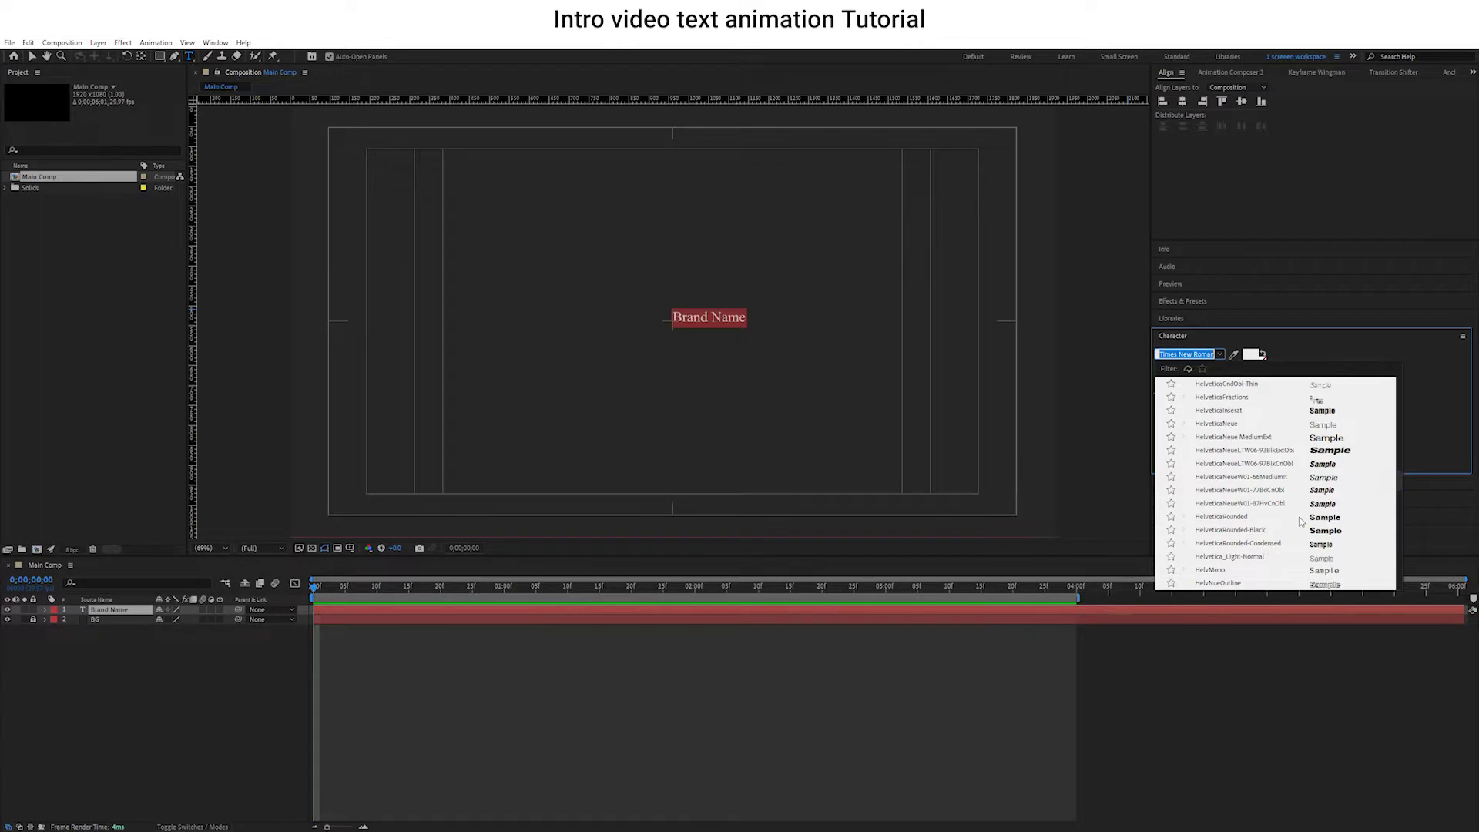
pyautogui.click(1271, 465)
# Size the 'Brand Name' title to 120 px and centre it horizontally and vertically.
pyautogui.moveTo(1170, 385); pyautogui.dragTo(1202, 385)
pyautogui.press('Escape')
pyautogui.click(1449, 72)
pyautogui.click(1160, 72)
pyautogui.click(1182, 101)
pyautogui.click(1242, 101)
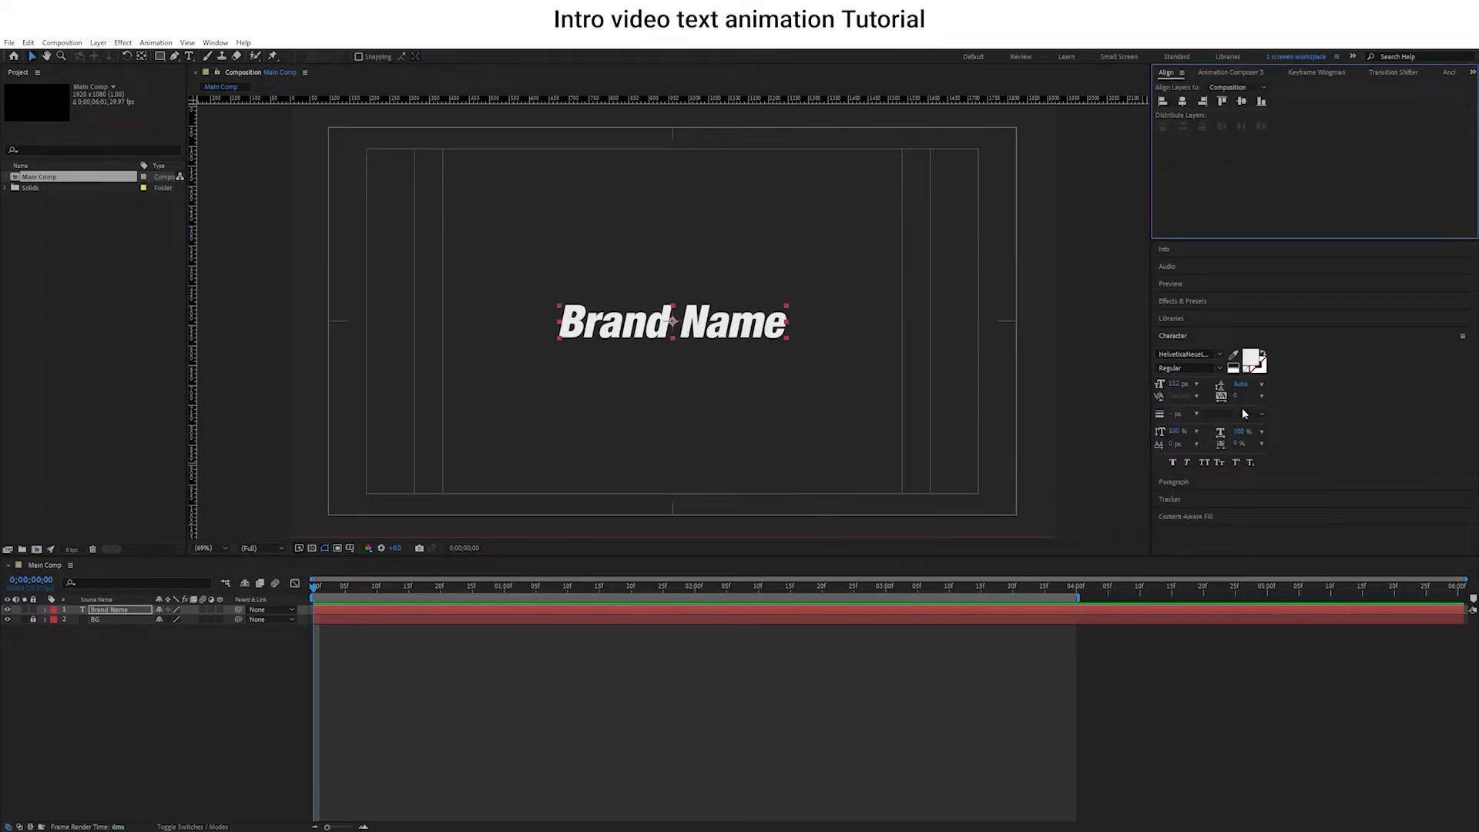
pyautogui.moveTo(1174, 383); pyautogui.dragTo(1186, 383)
# Add a Tracking animator of 25 to the title and re-centre it horizontally.
pyautogui.click(120, 609)
pyautogui.press('u')
pyautogui.press('u')
pyautogui.click(225, 620)
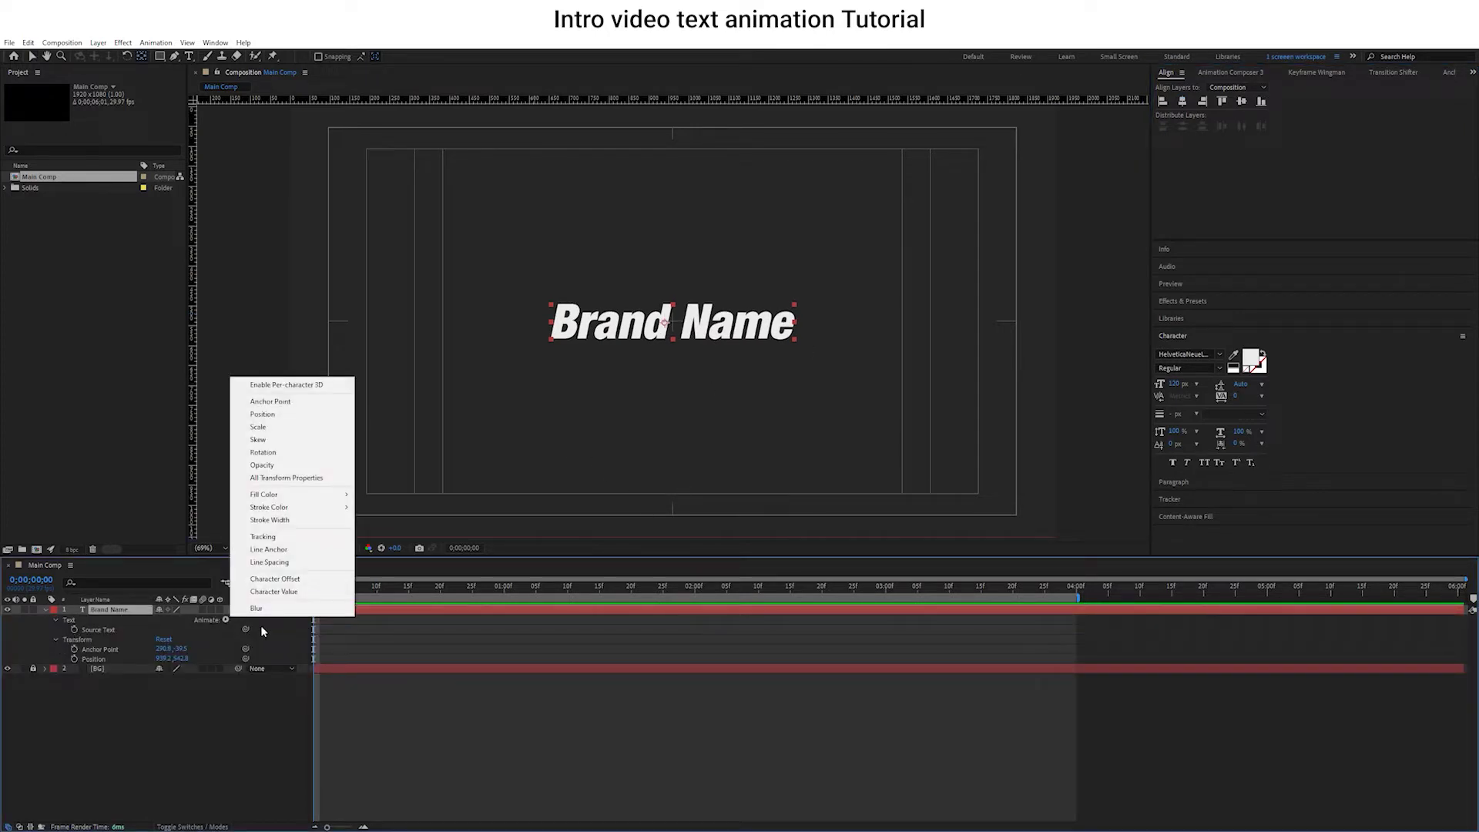
pyautogui.click(263, 536)
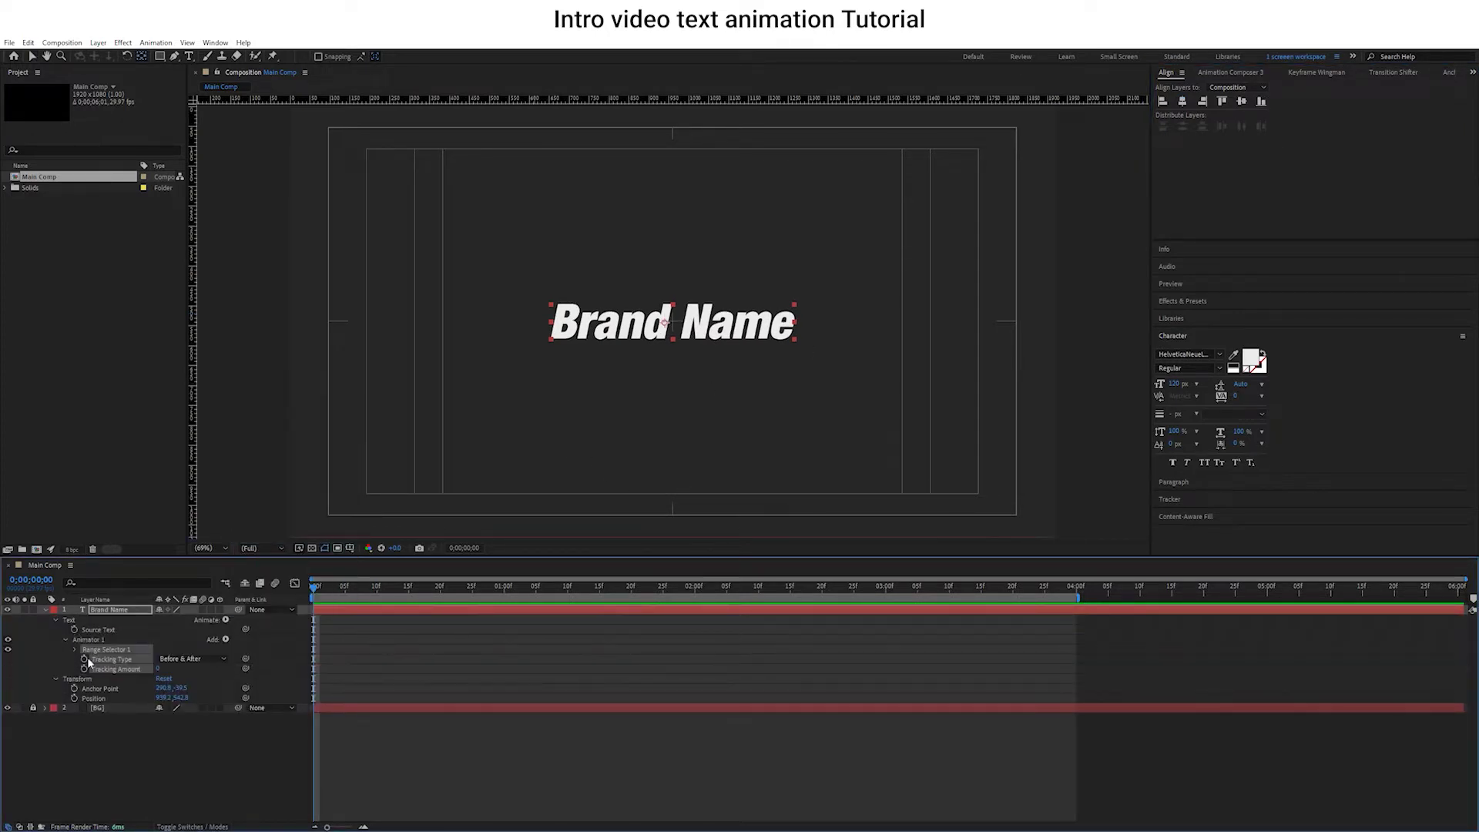
pyautogui.write('25')
pyautogui.press('Return')
pyautogui.click(1173, 336)
pyautogui.click(1182, 101)
# Raise the tracking amount to 50 and add Opacity to the animator.
pyautogui.click(225, 640)
pyautogui.click(159, 669)
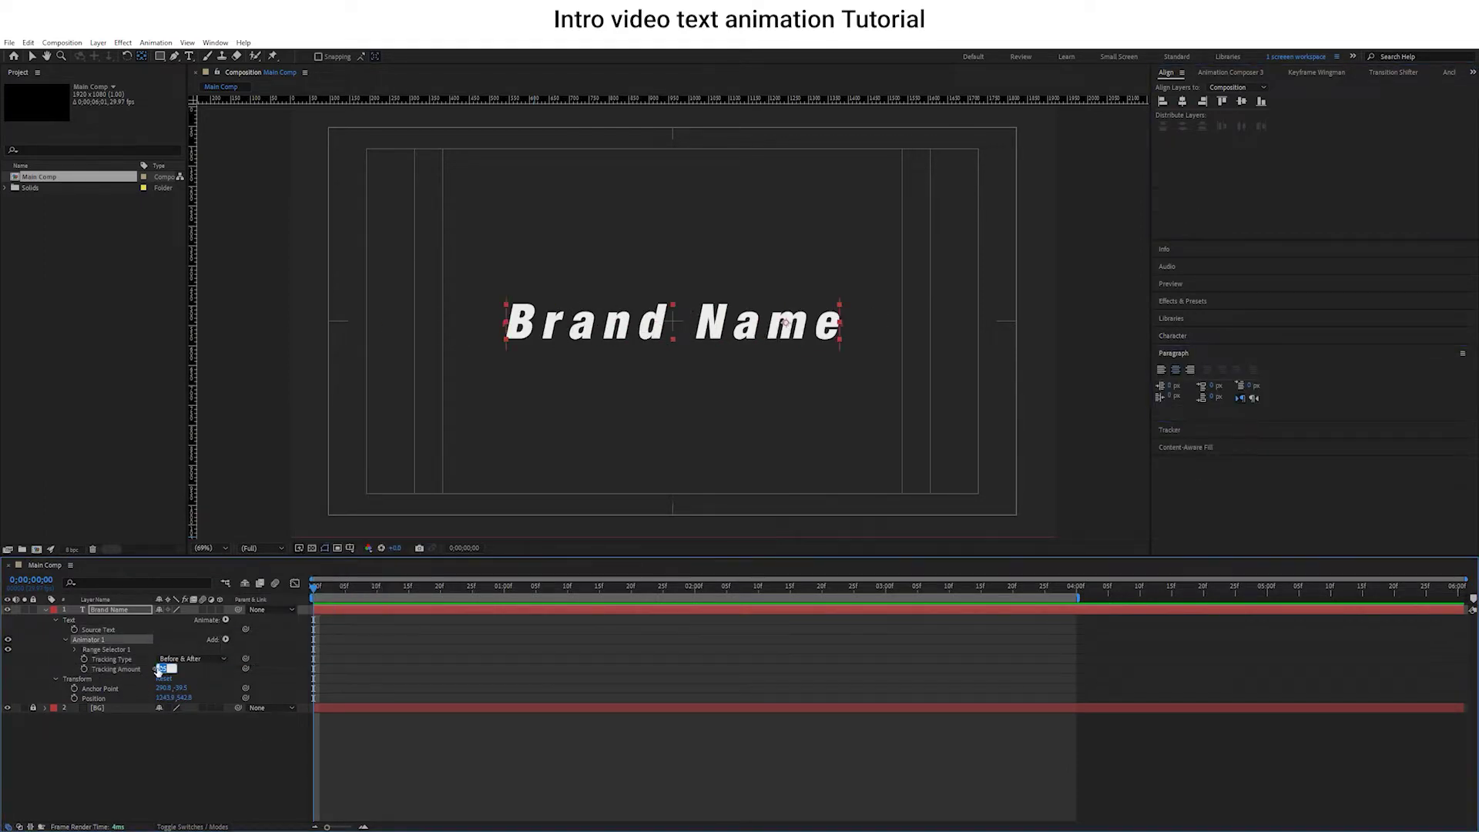
pyautogui.write('50')
pyautogui.press('Return')
pyautogui.click(224, 640)
pyautogui.moveTo(254, 643)
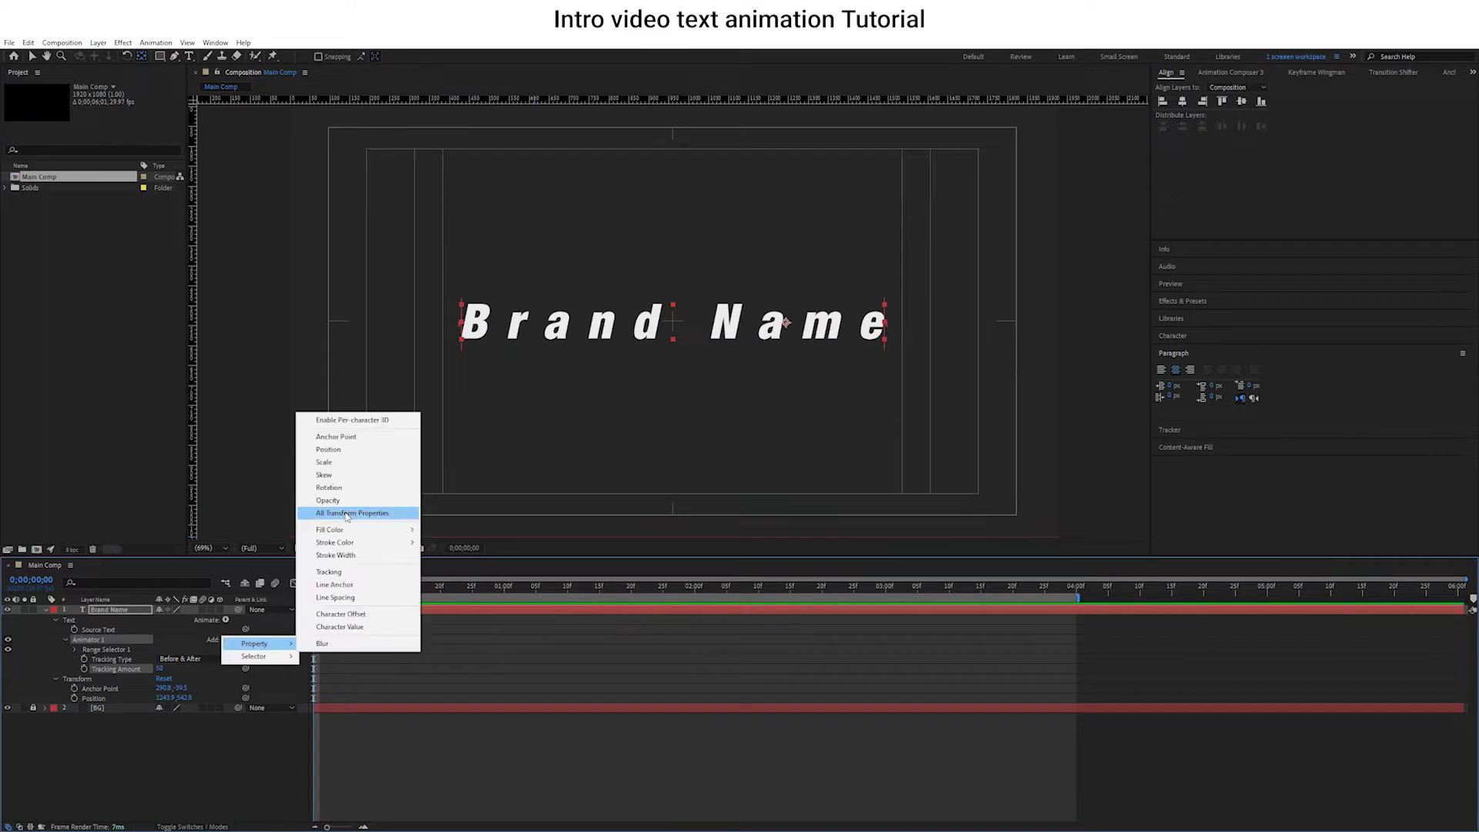
pyautogui.click(348, 501)
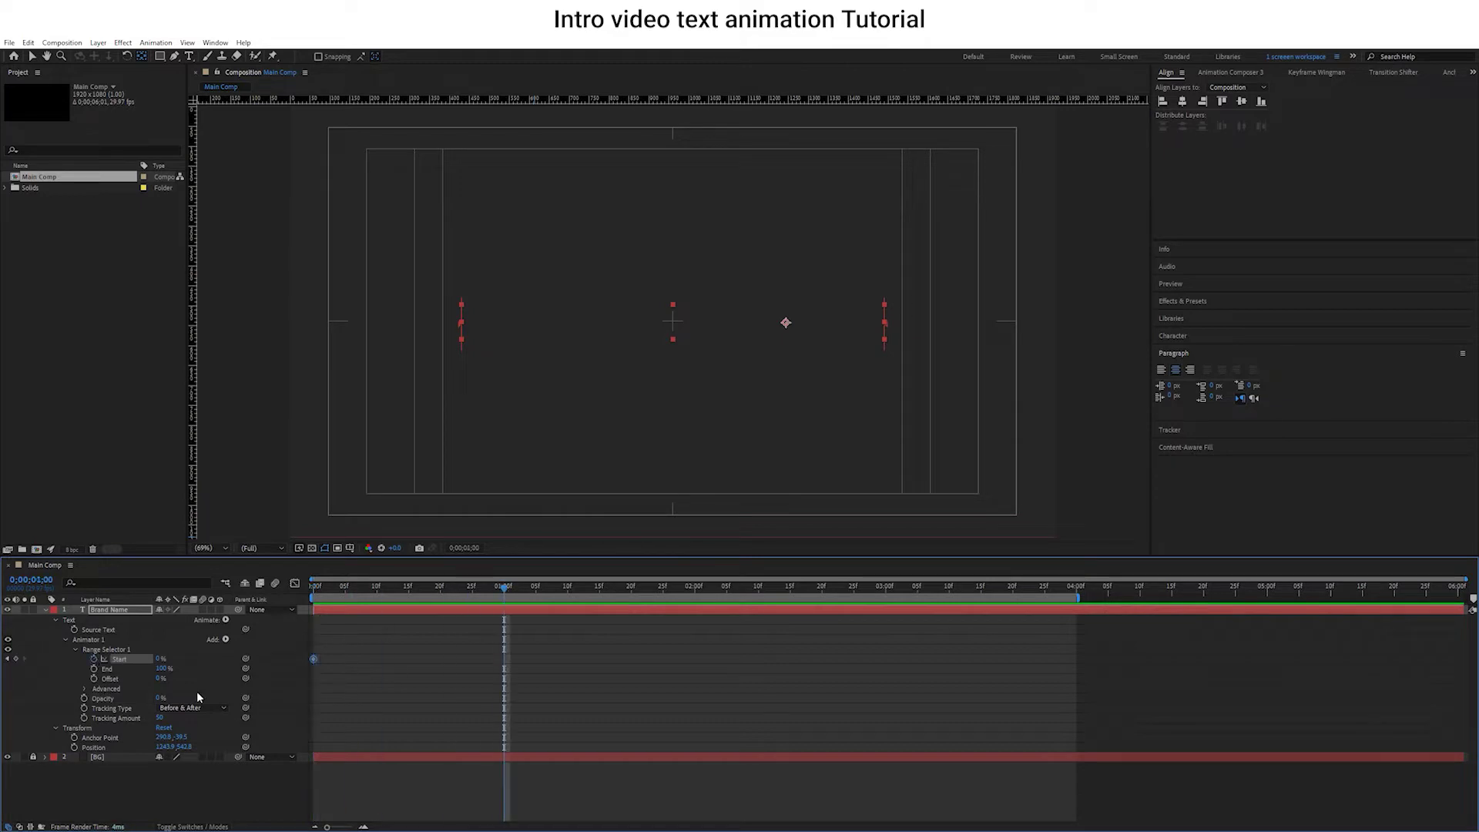
# Keyframe Range Start to 100% at one second, Easy Ease it, and sharpen the speed graph.
pyautogui.click(161, 658)
pyautogui.write('100')
pyautogui.press('Return')
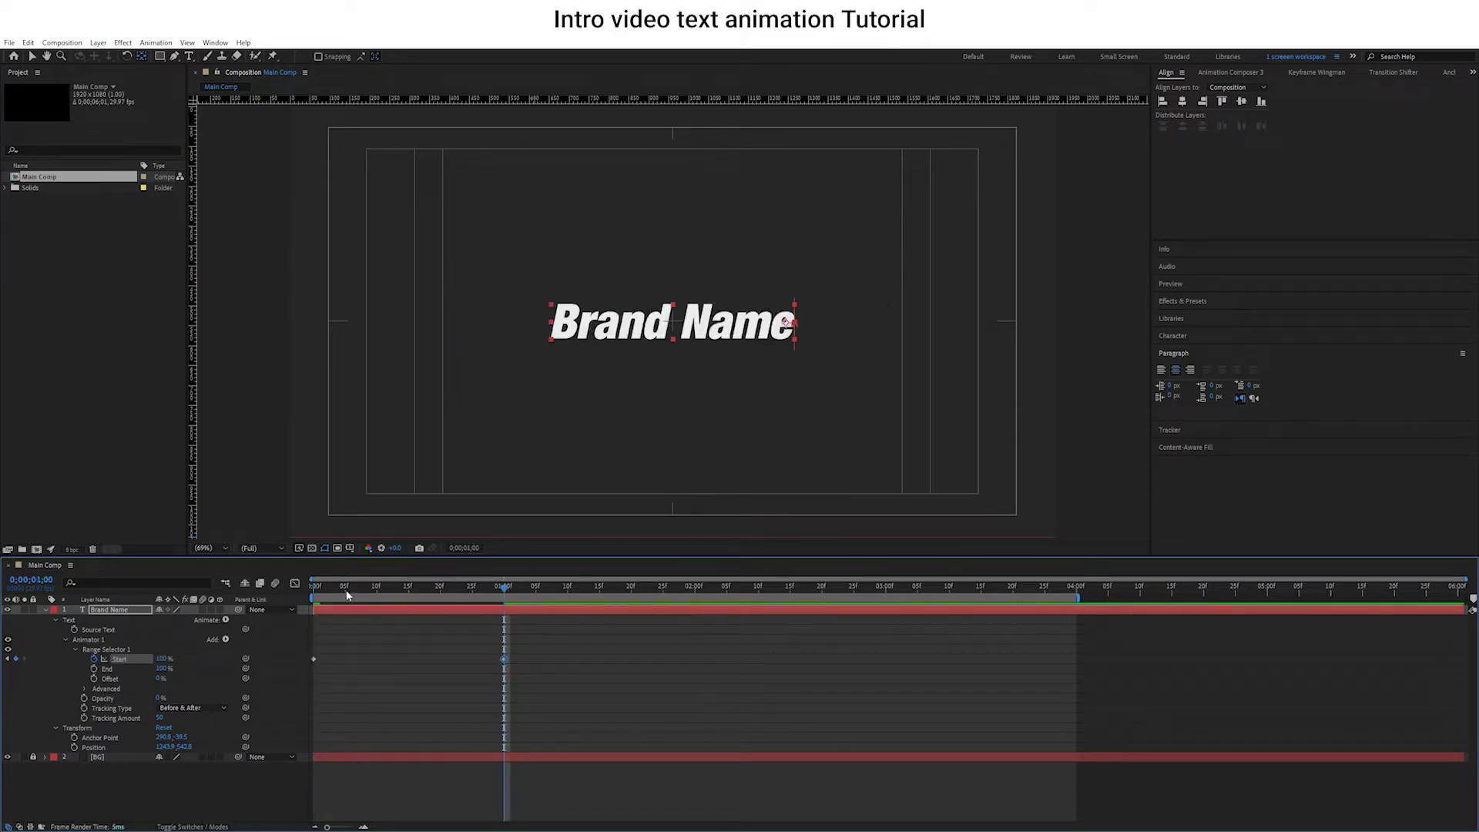
pyautogui.moveTo(505, 588); pyautogui.dragTo(396, 587)
pyautogui.moveTo(551, 639); pyautogui.dragTo(333, 686)
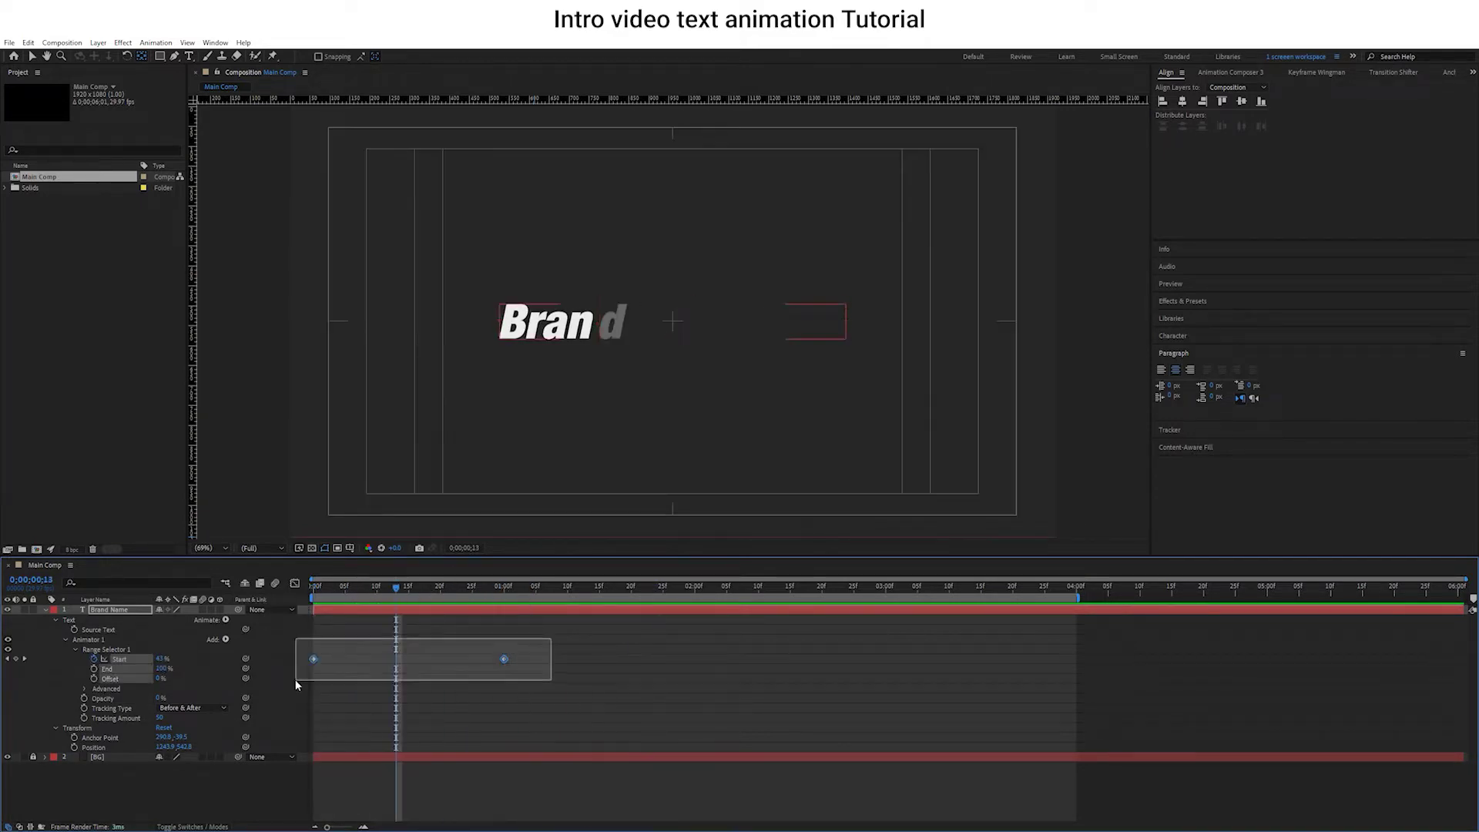
pyautogui.hotkey('shift', 'F3')
pyautogui.press('F9')
pyautogui.moveTo(440, 786); pyautogui.dragTo(408, 788)
# Preview the title reveal, then park the time at 1 second 8 frames.
pyautogui.press('space')
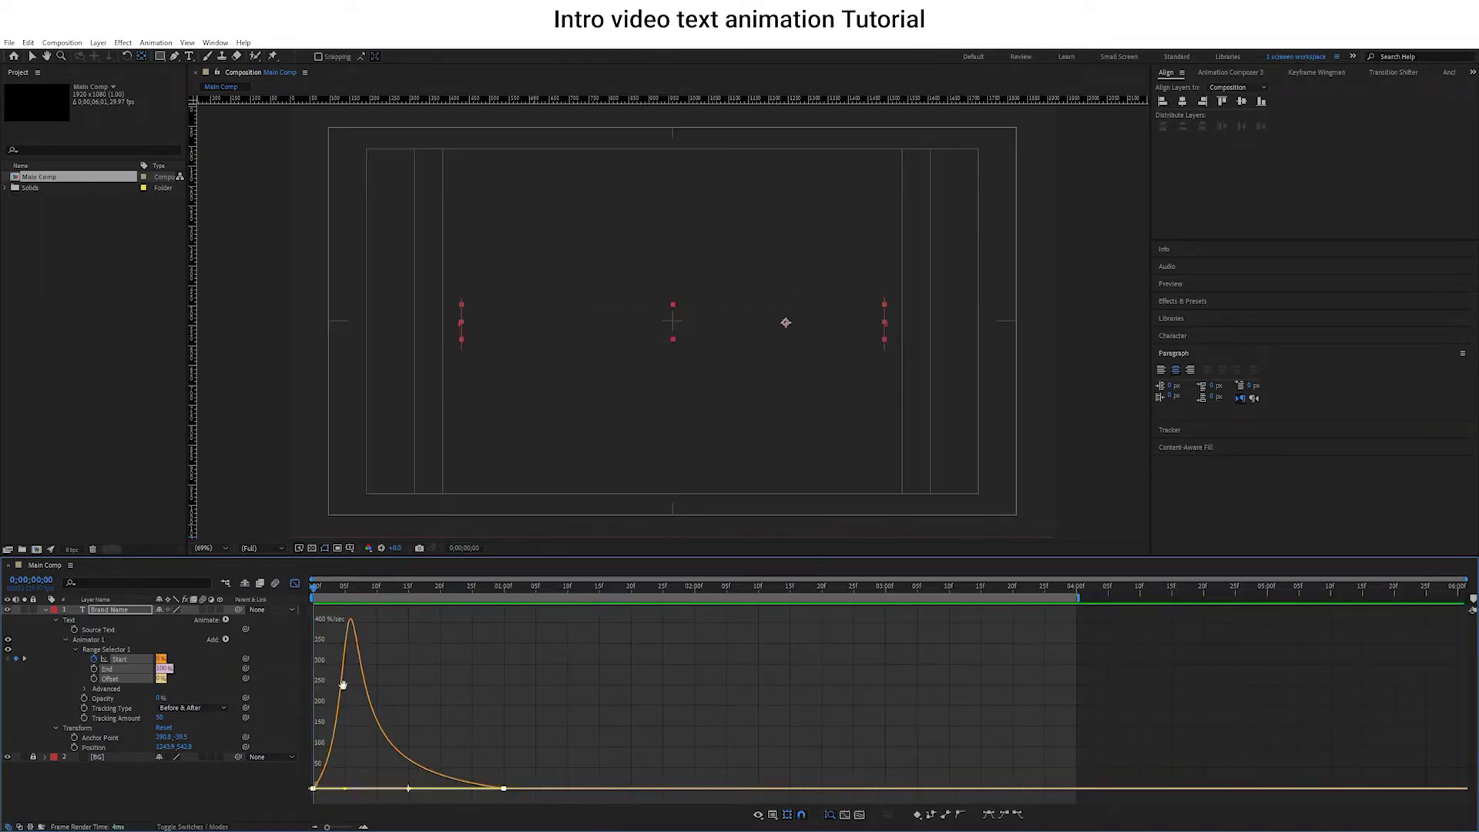
pyautogui.click(453, 591)
pyautogui.press('space')
pyautogui.press('space')
pyautogui.click(44, 610)
pyautogui.click(120, 624)
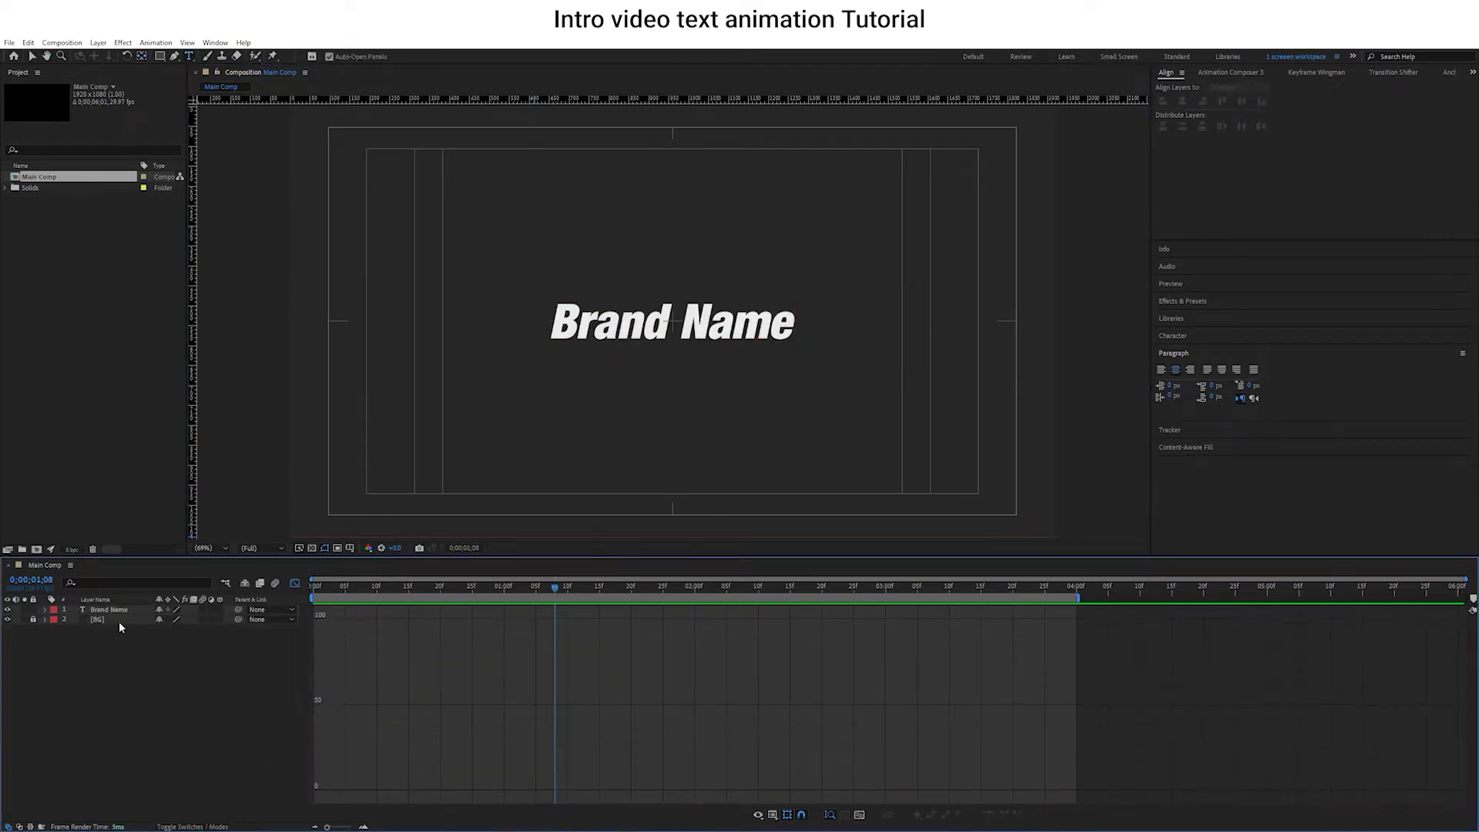
# Create a new text layer in Helvetica_Light-Normal and type the subtitle name.
pyautogui.rightClick(122, 653)
pyautogui.moveTo(142, 662)
pyautogui.click(313, 669)
pyautogui.click(1174, 335)
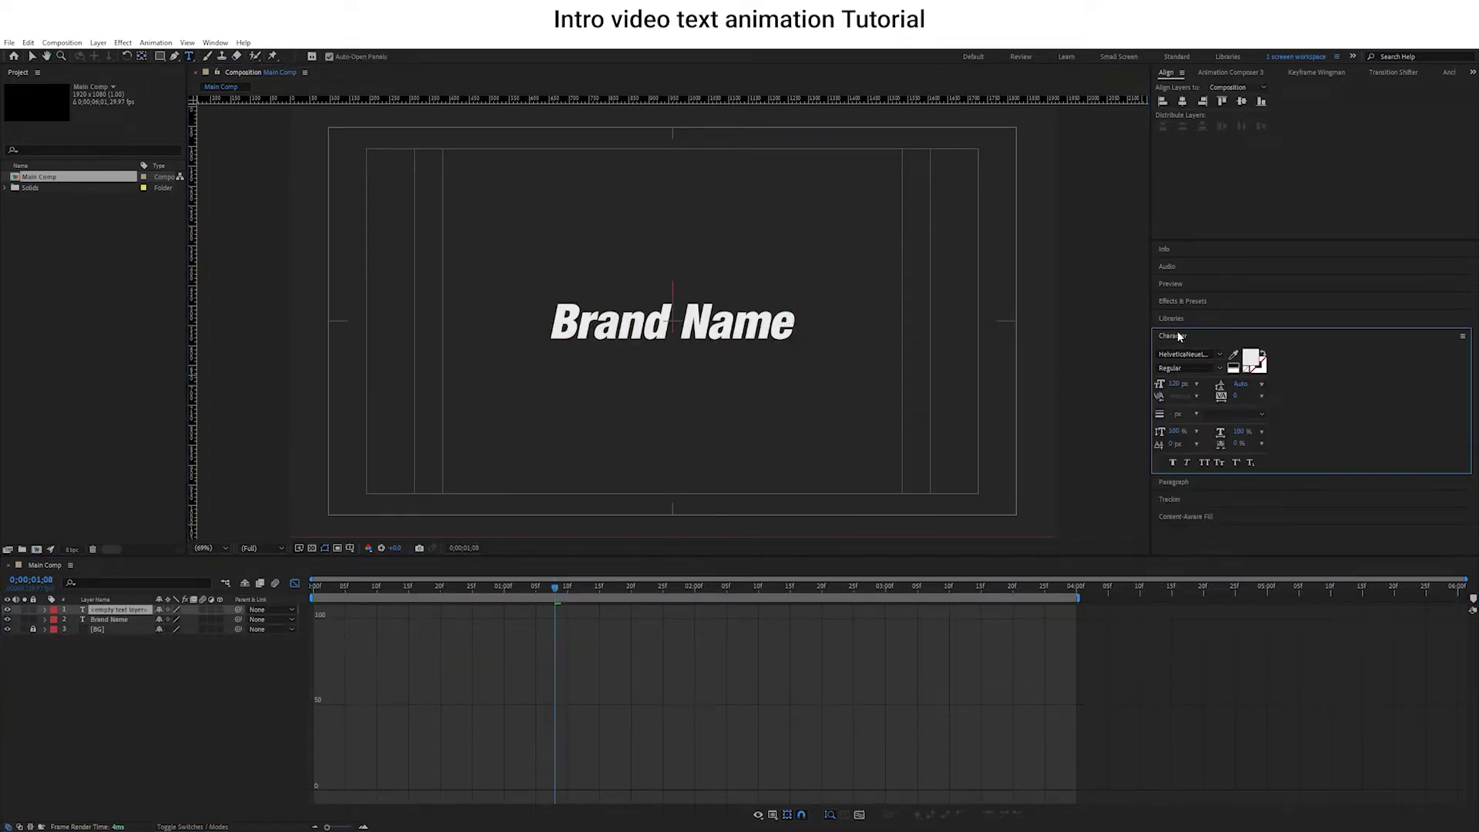
pyautogui.click(1203, 352)
pyautogui.click(1265, 479)
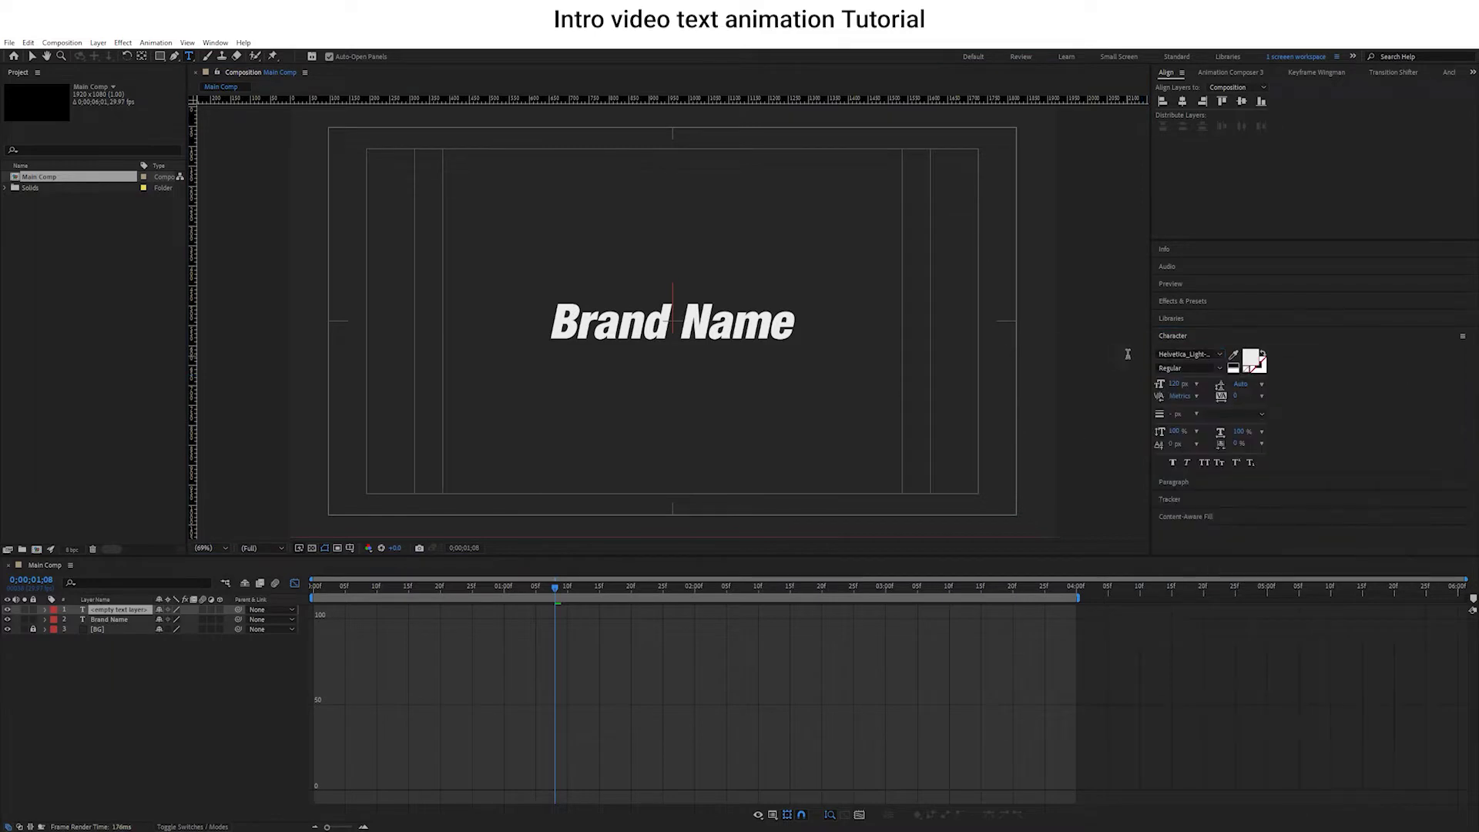
pyautogui.click(294, 584)
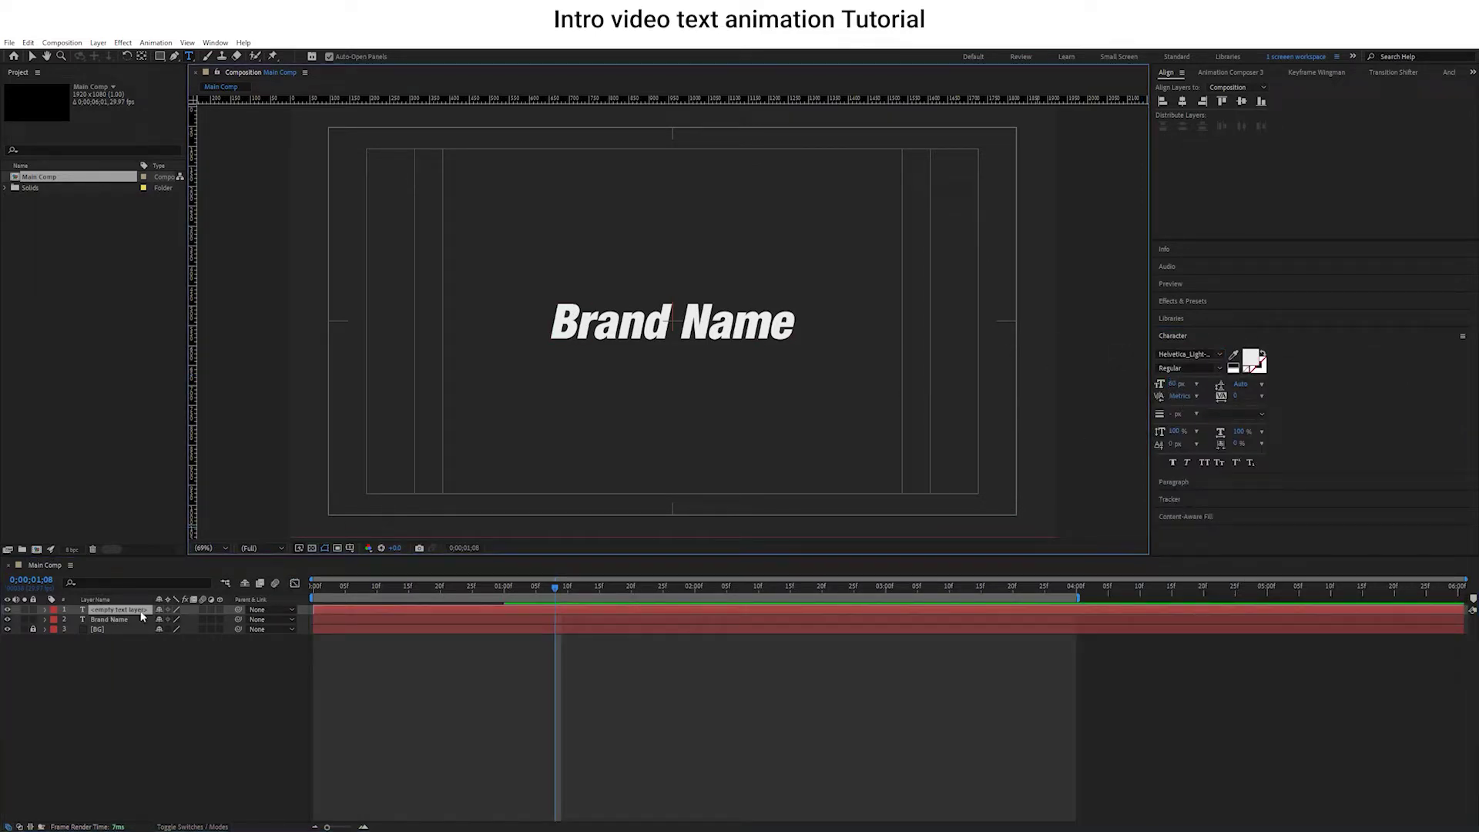
pyautogui.write('S')
pyautogui.write('GD')
pyautogui.click(114, 612)
# Move the subtitle below the title and enlarge its font size.
pyautogui.press('v')
pyautogui.moveTo(698, 325); pyautogui.dragTo(680, 360)
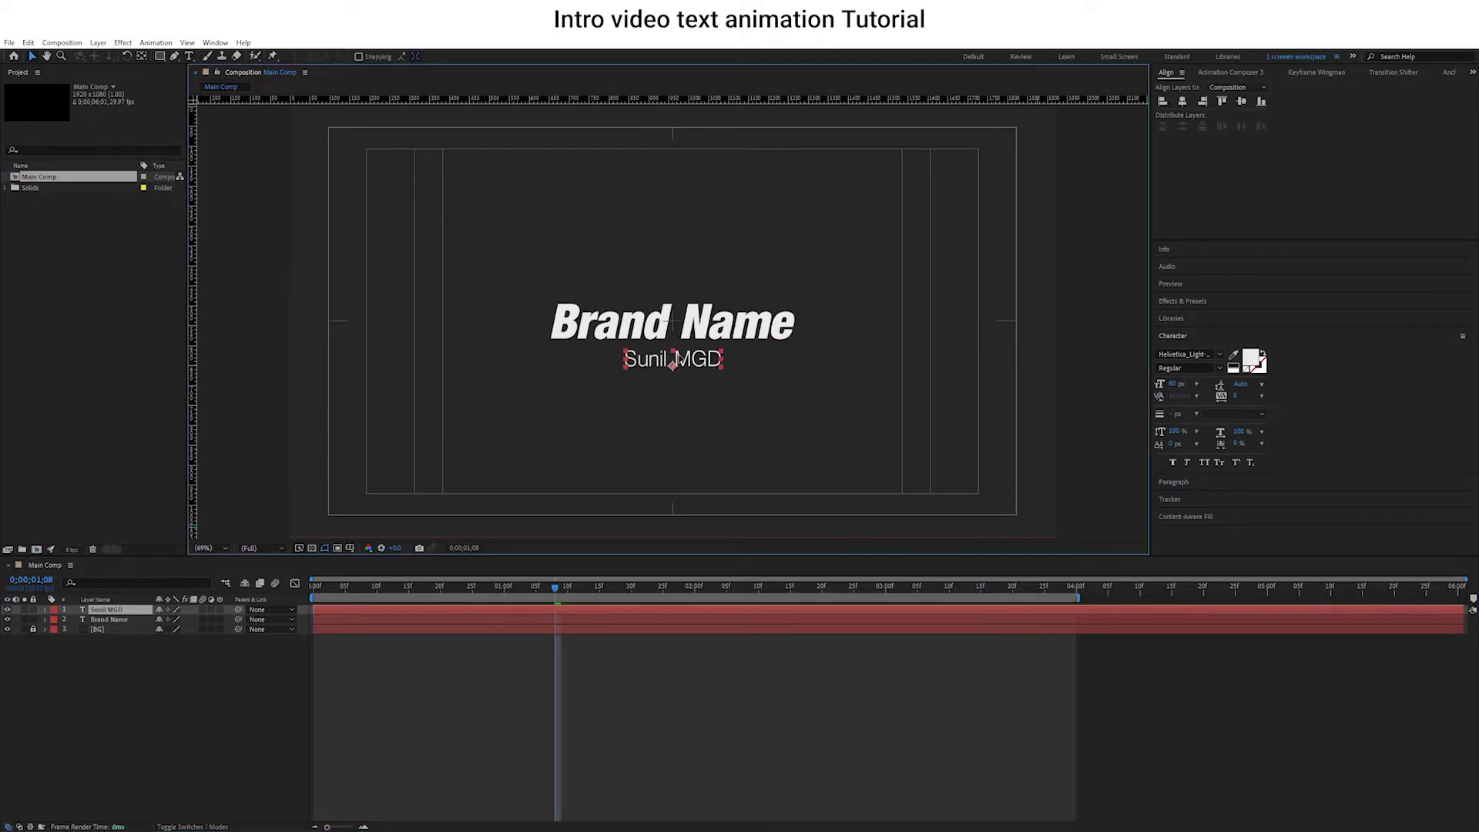
pyautogui.moveTo(1171, 383); pyautogui.dragTo(1182, 383)
pyautogui.click(708, 367)
pyautogui.click(1179, 384)
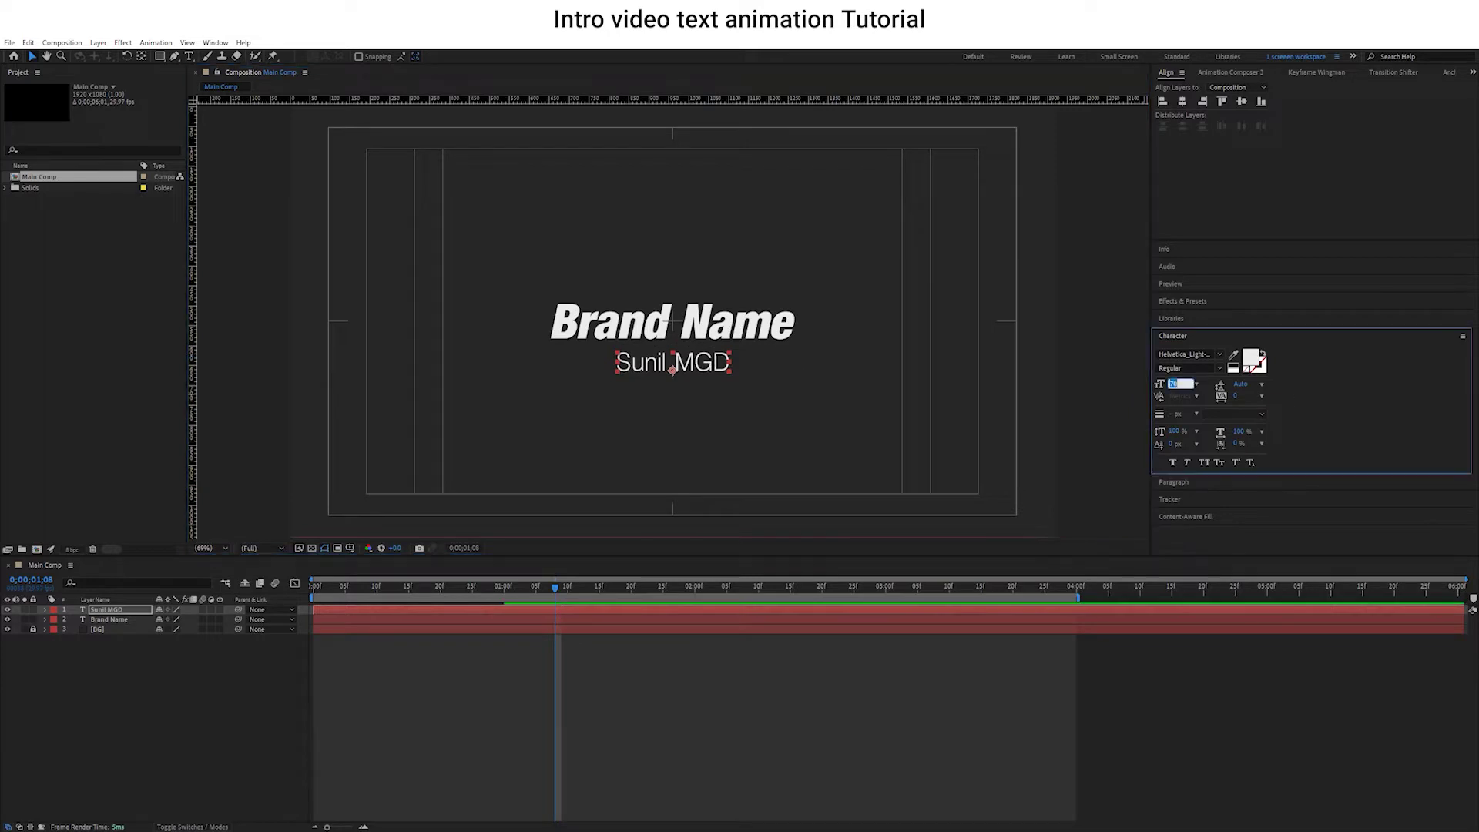
# Widen the subtitle's letter spacing to a tracking of 840.
pyautogui.click(1262, 396)
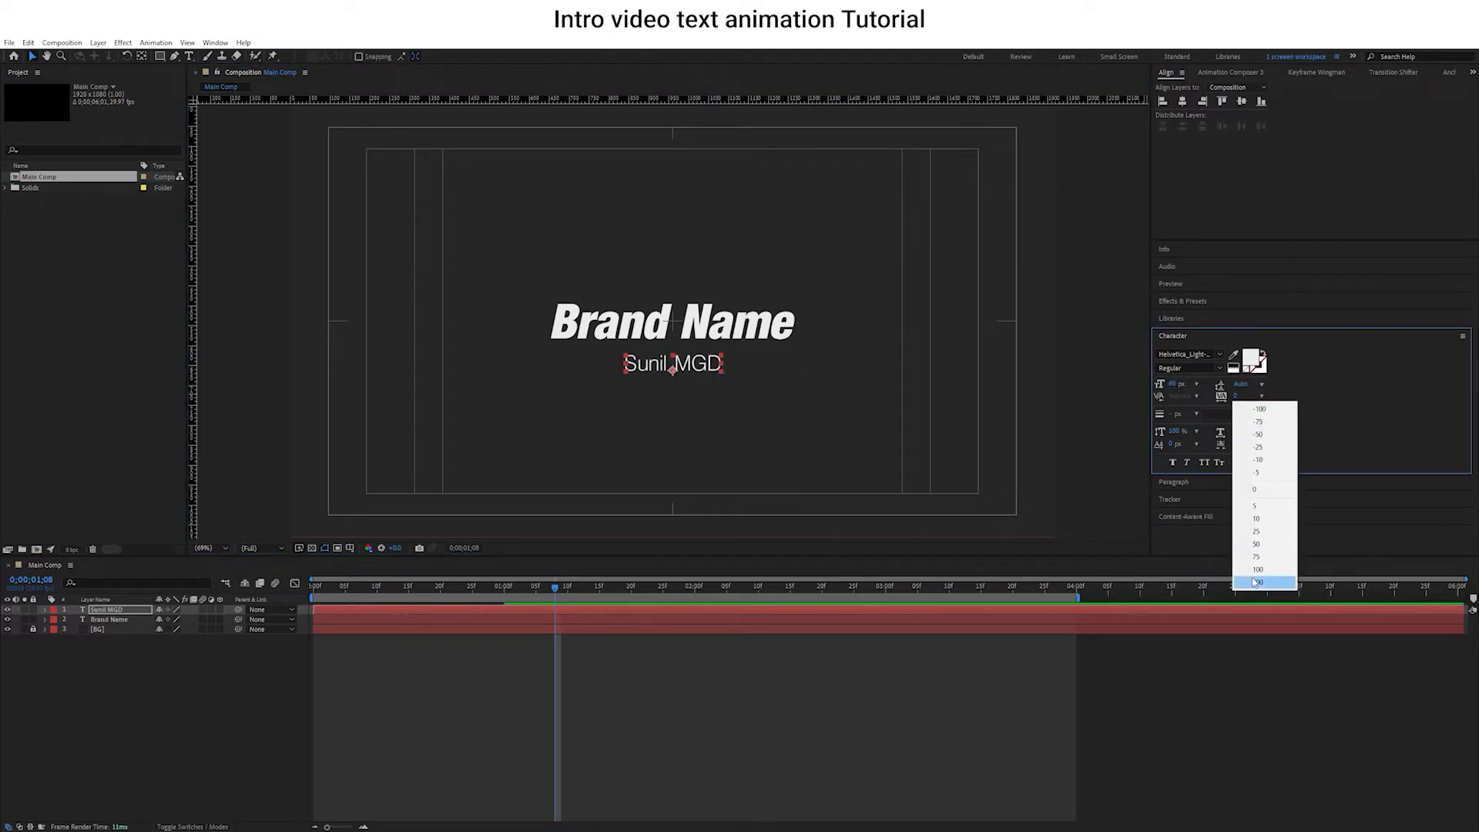
pyautogui.click(1255, 578)
pyautogui.click(1262, 396)
pyautogui.click(1255, 584)
pyautogui.click(267, 708)
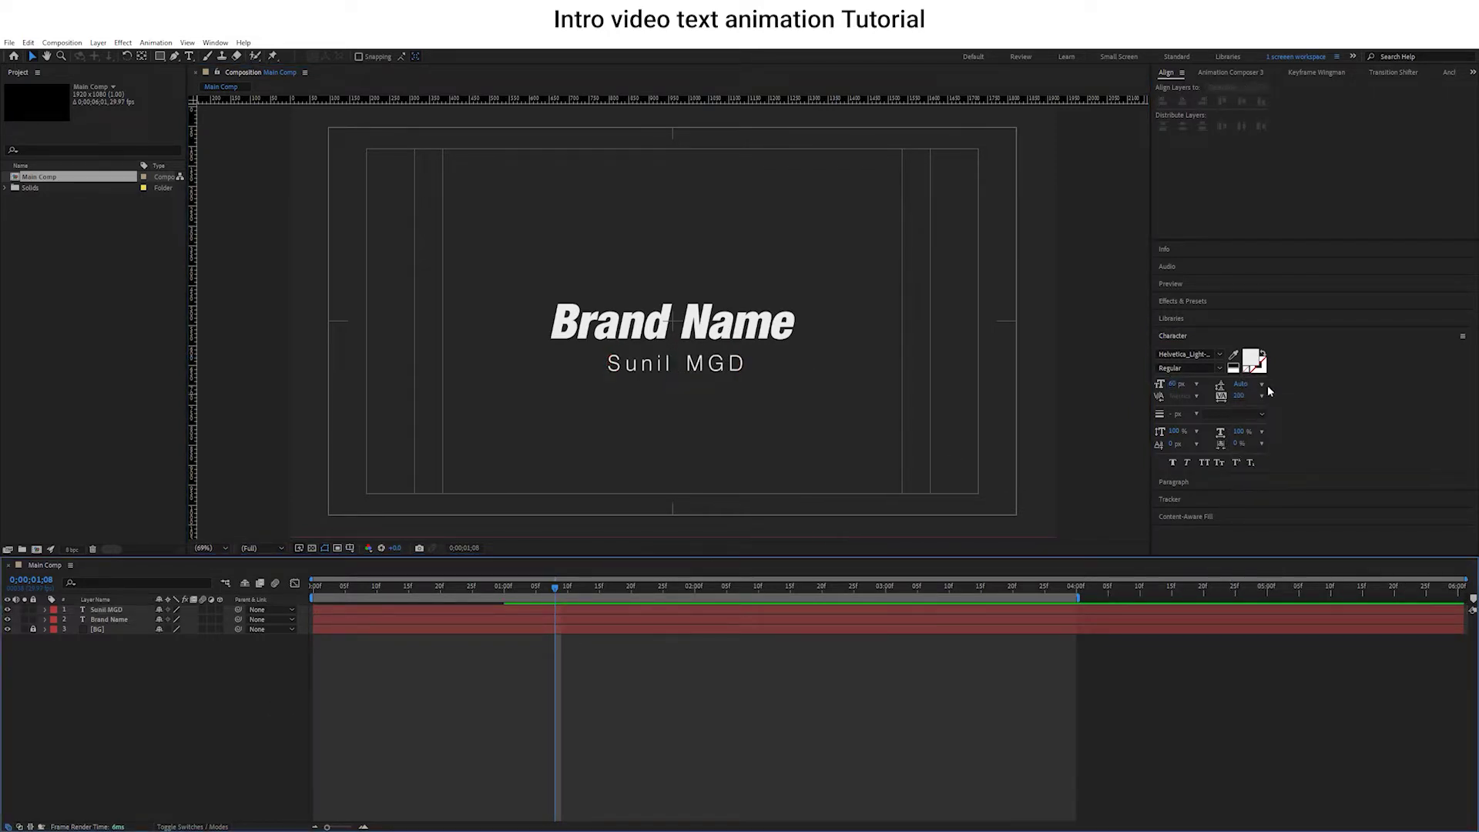
pyautogui.click(106, 609)
pyautogui.click(1240, 396)
pyautogui.write('1000')
pyautogui.press('Return')
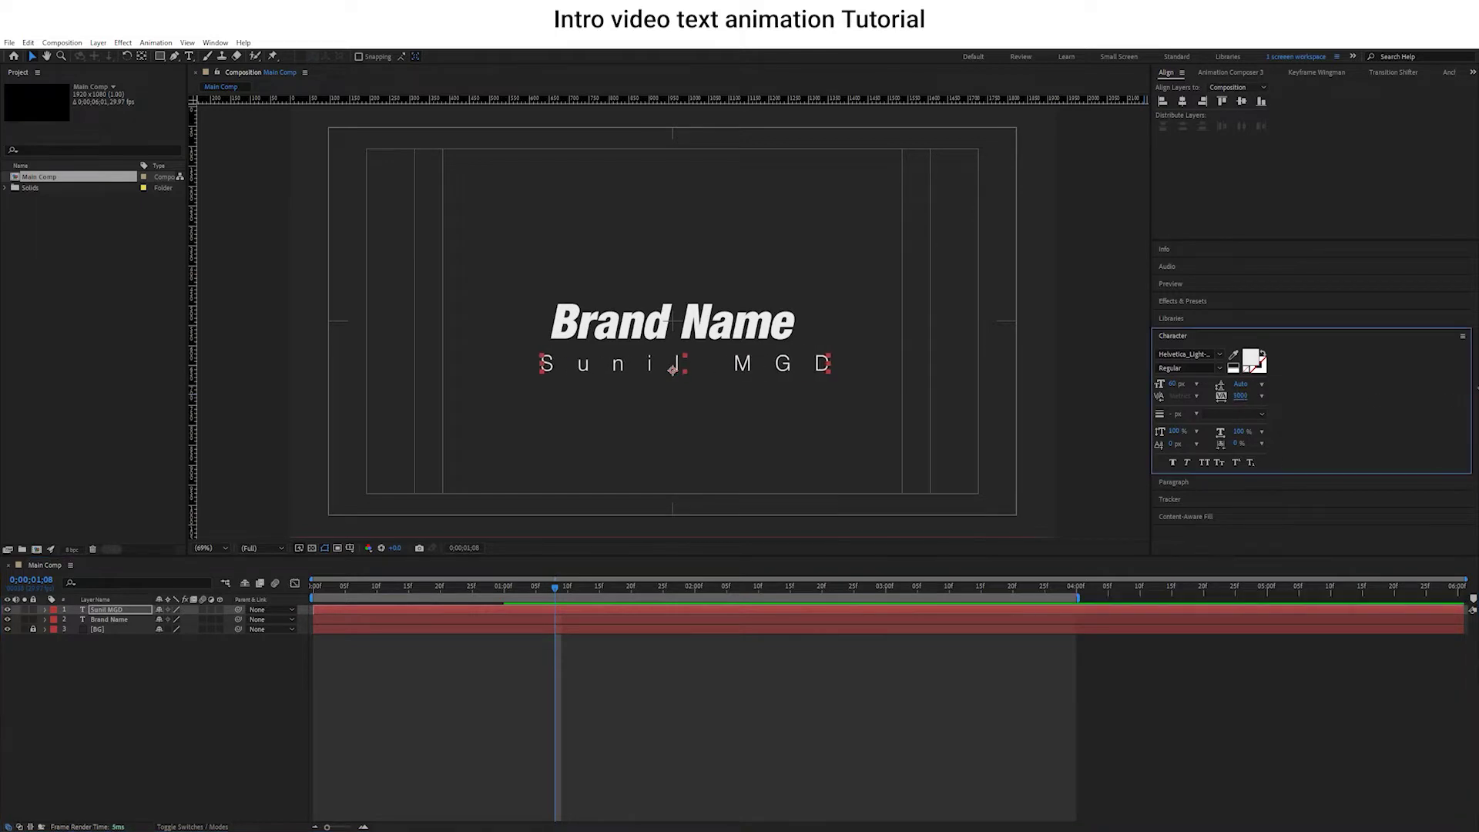
pyautogui.moveTo(1433, 400); pyautogui.dragTo(1475, 397)
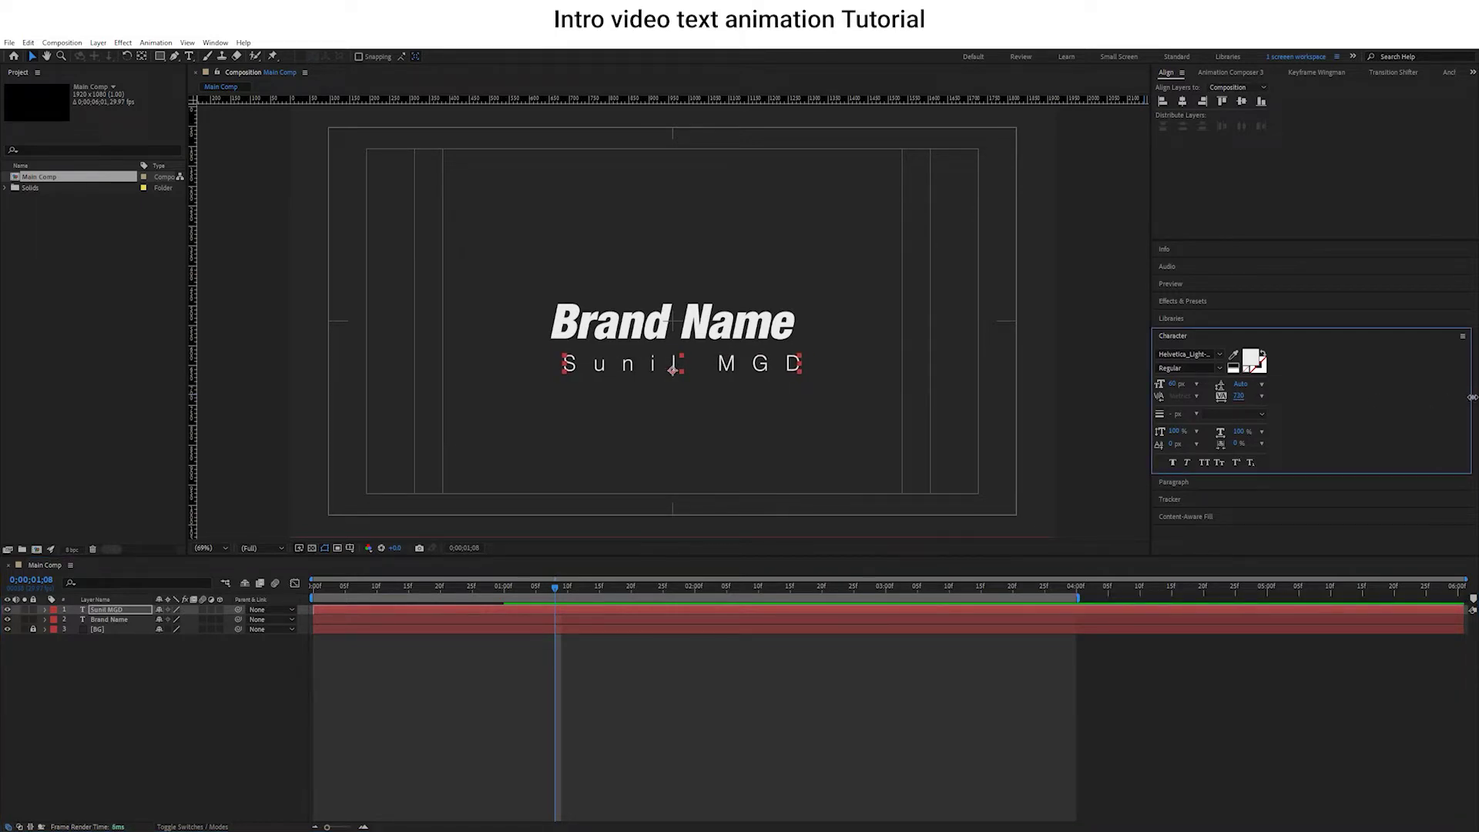
# Trim the subtitle's in-point so it starts at 20 frames.
pyautogui.moveTo(386, 589); pyautogui.dragTo(454, 608)
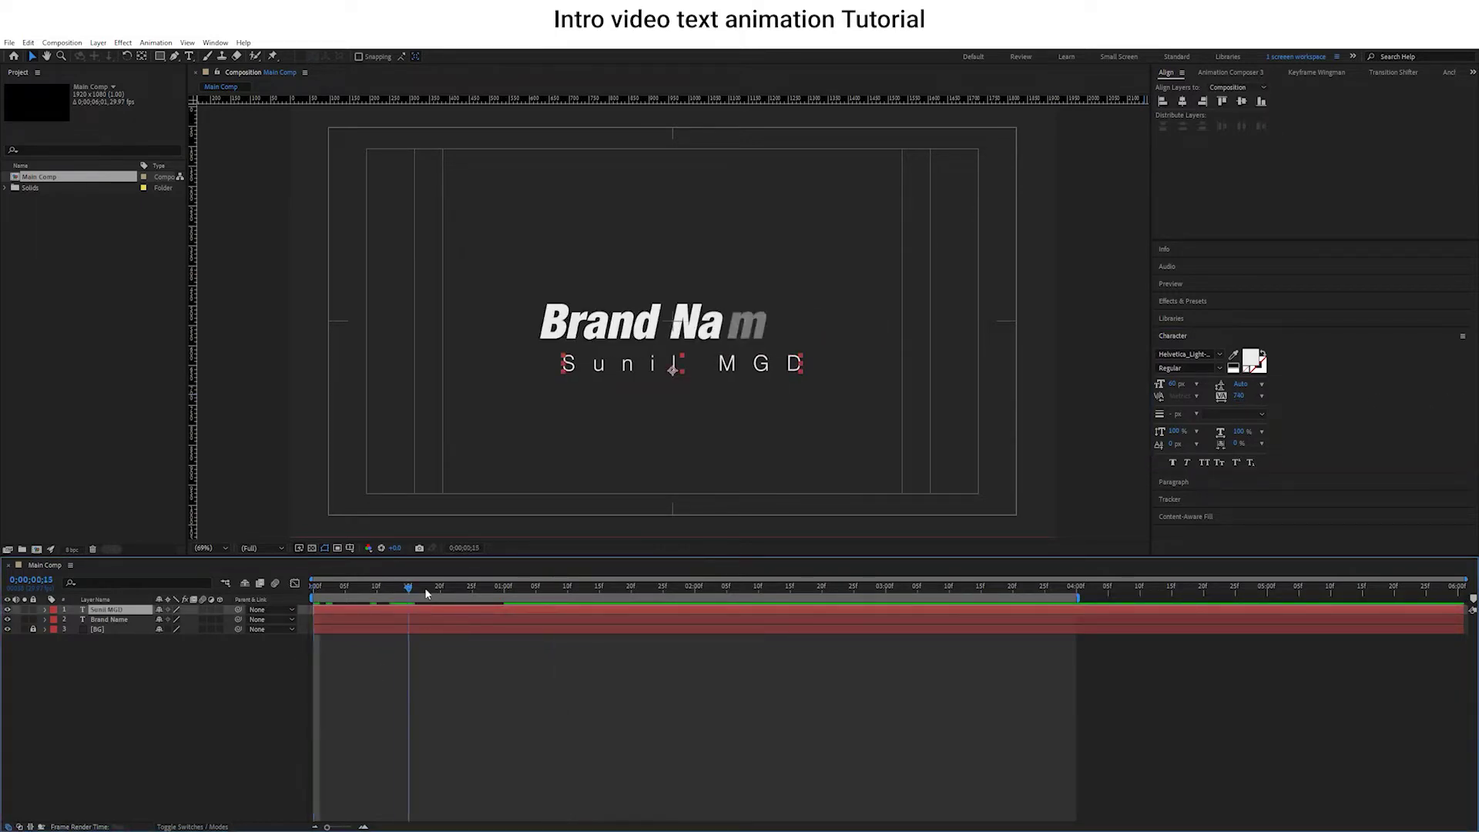
pyautogui.moveTo(454, 609); pyautogui.dragTo(440, 605)
pyautogui.hotkey('alt', '[')
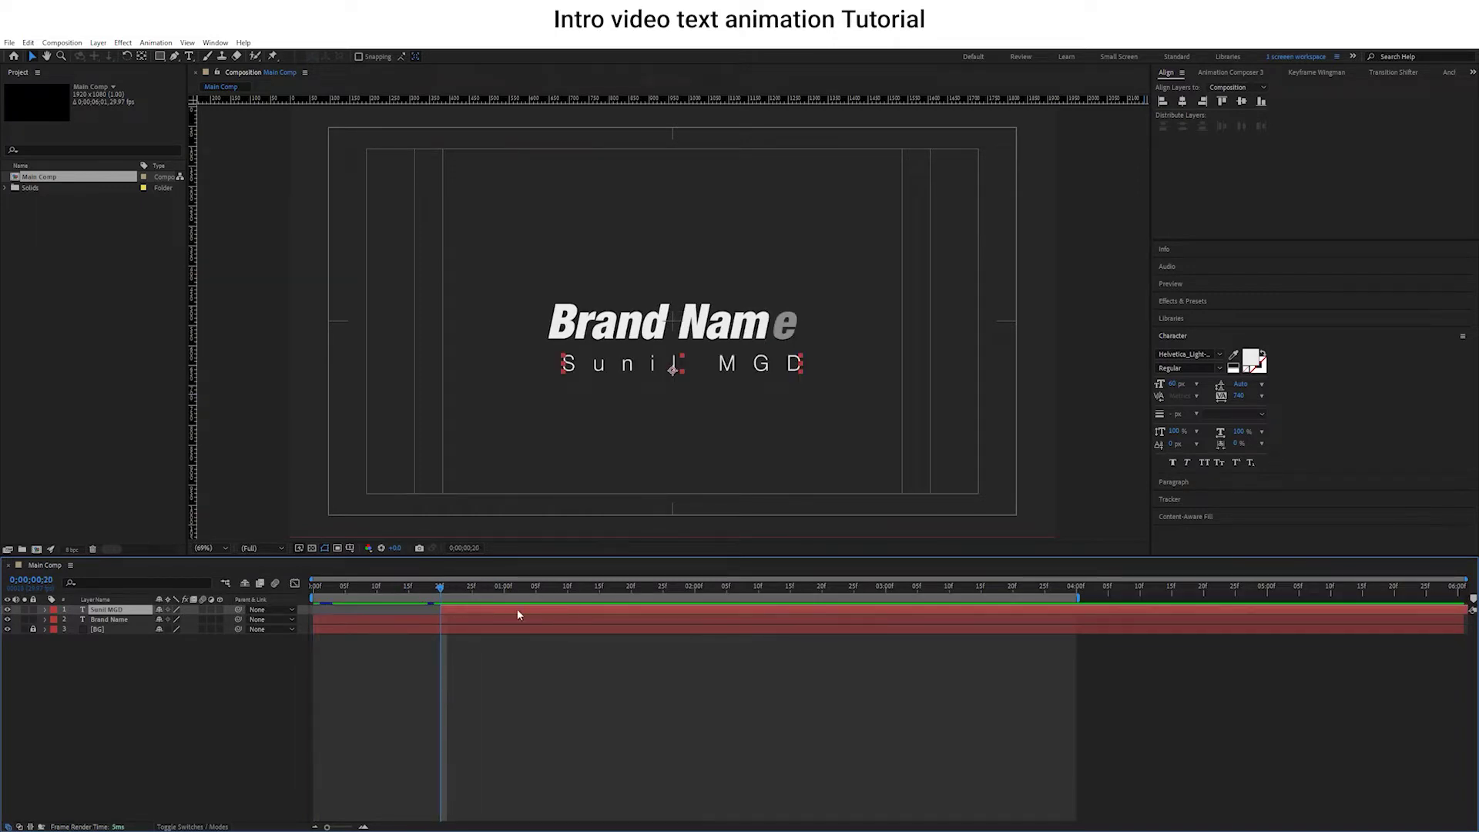
# Add a Position animator to the subtitle with a downward offset and blur of 11.
pyautogui.press('u')
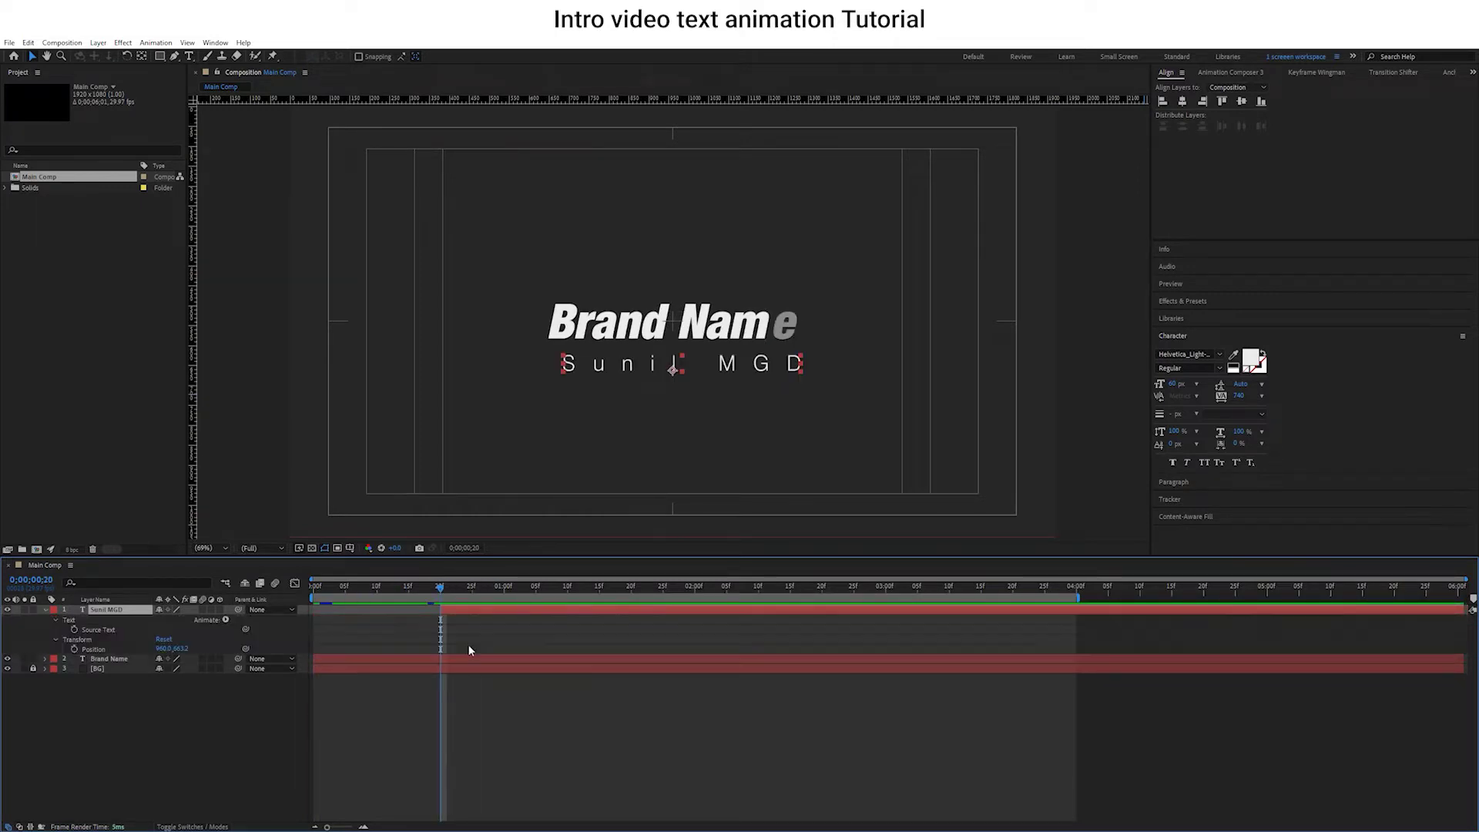
pyautogui.click(225, 621)
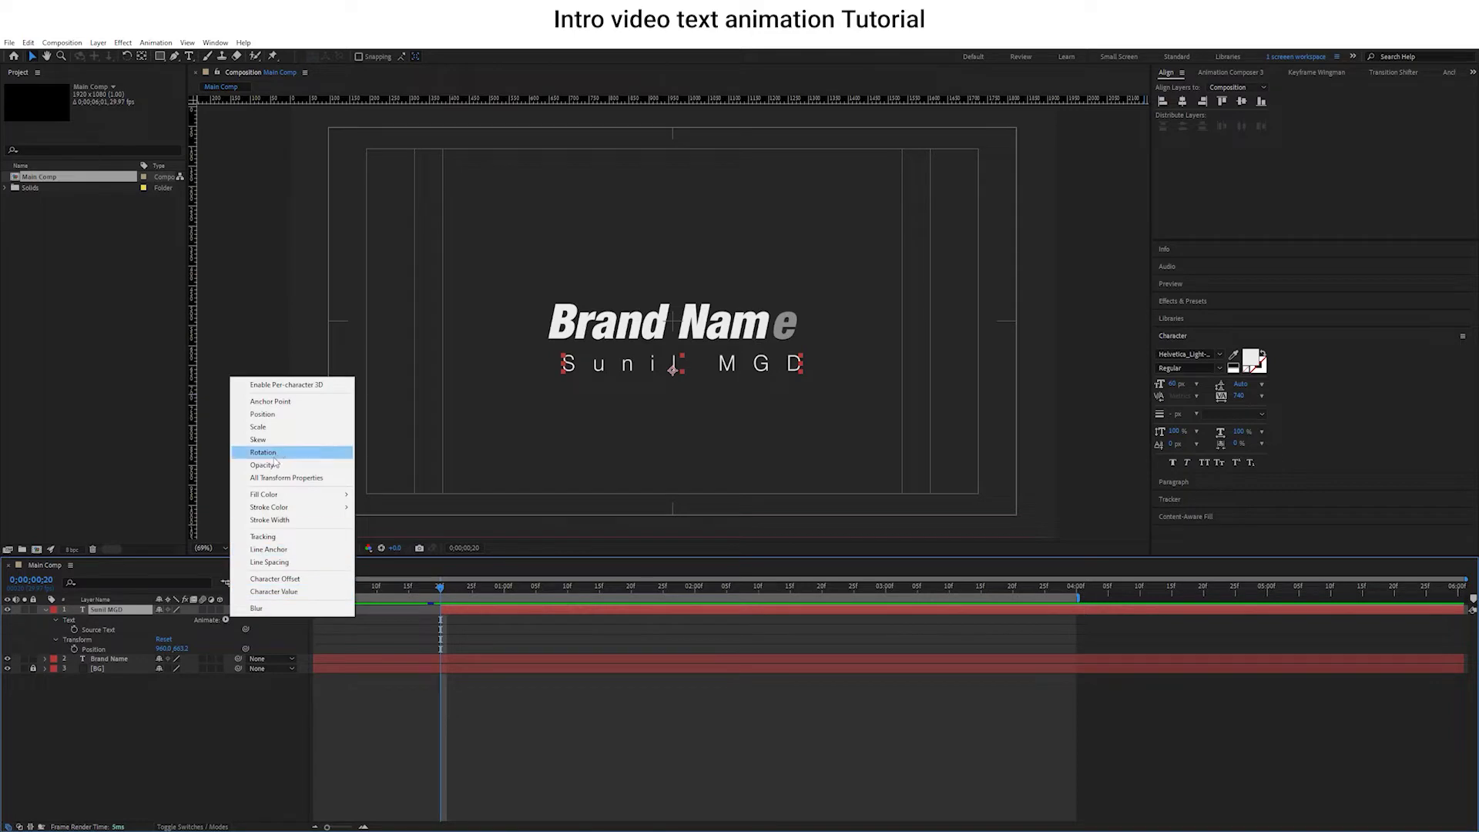
pyautogui.click(299, 416)
pyautogui.moveTo(189, 660); pyautogui.dragTo(224, 660)
pyautogui.click(226, 640)
pyautogui.moveTo(246, 646)
pyautogui.click(362, 645)
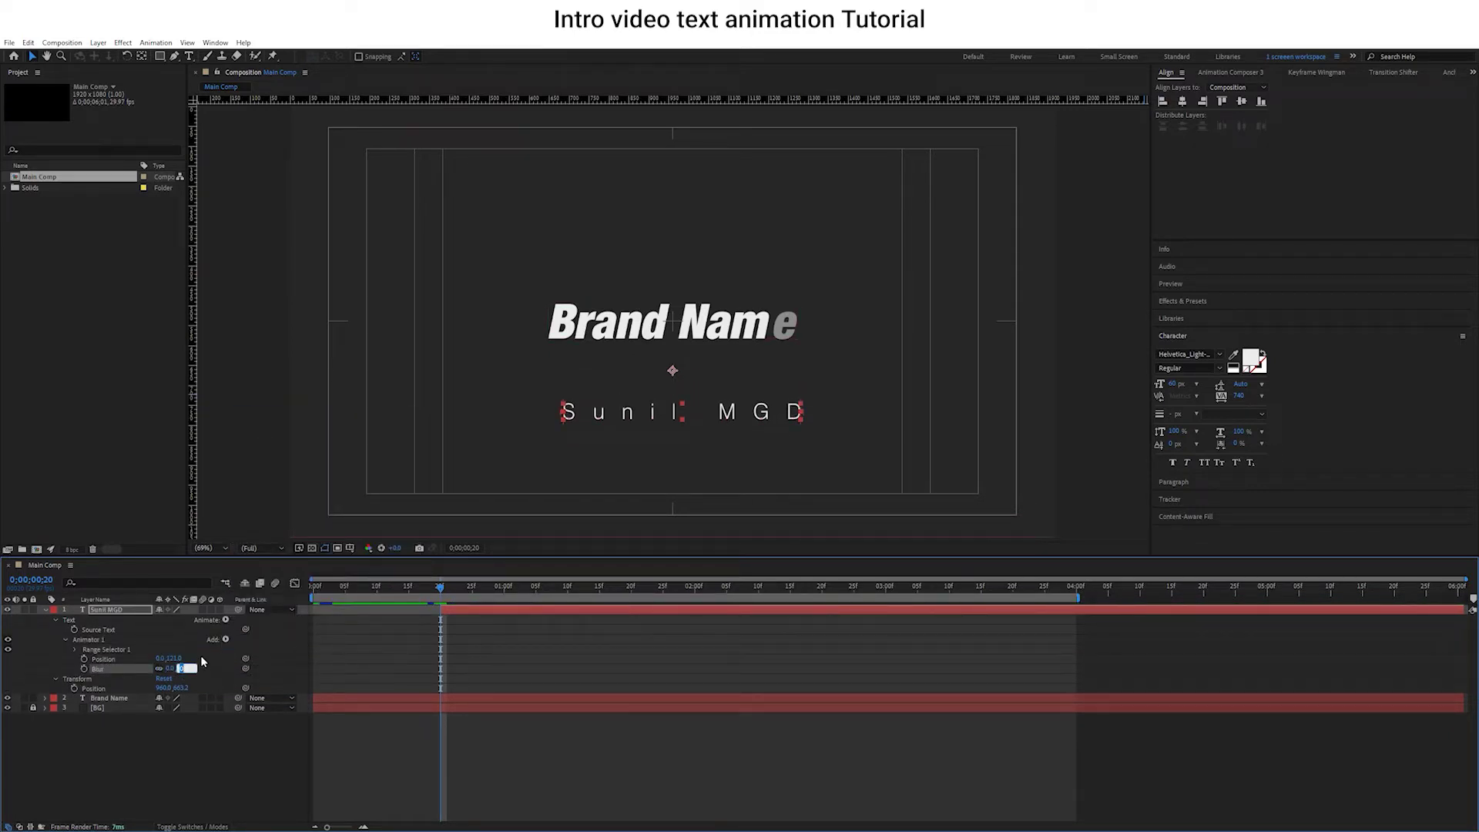
pyautogui.write('5')
pyautogui.press('Return')
pyautogui.moveTo(171, 668); pyautogui.dragTo(207, 686)
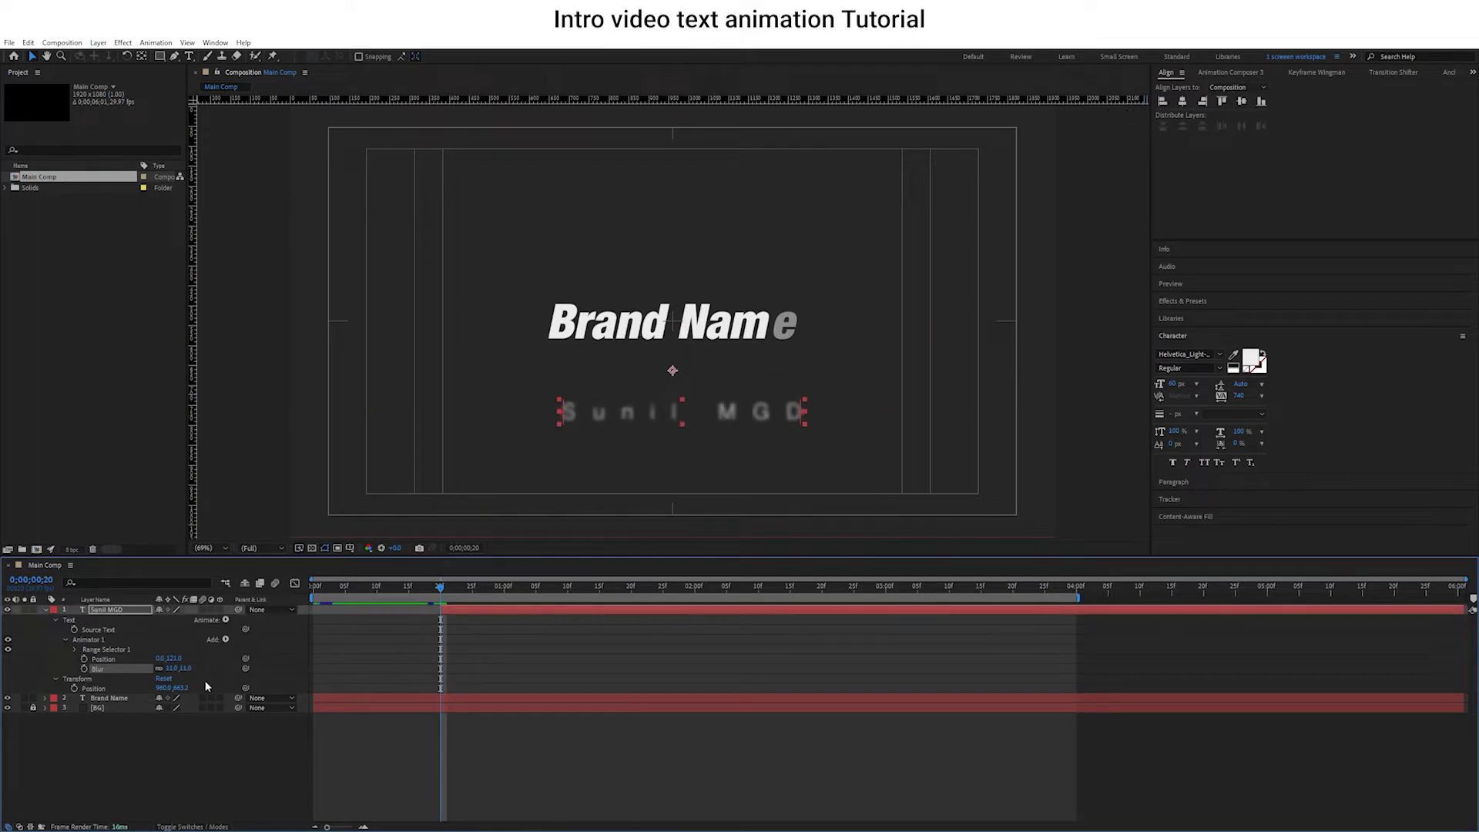
# Replace an accidental Rotation property with Opacity in the subtitle animator.
pyautogui.moveTo(255, 644)
pyautogui.click(361, 489)
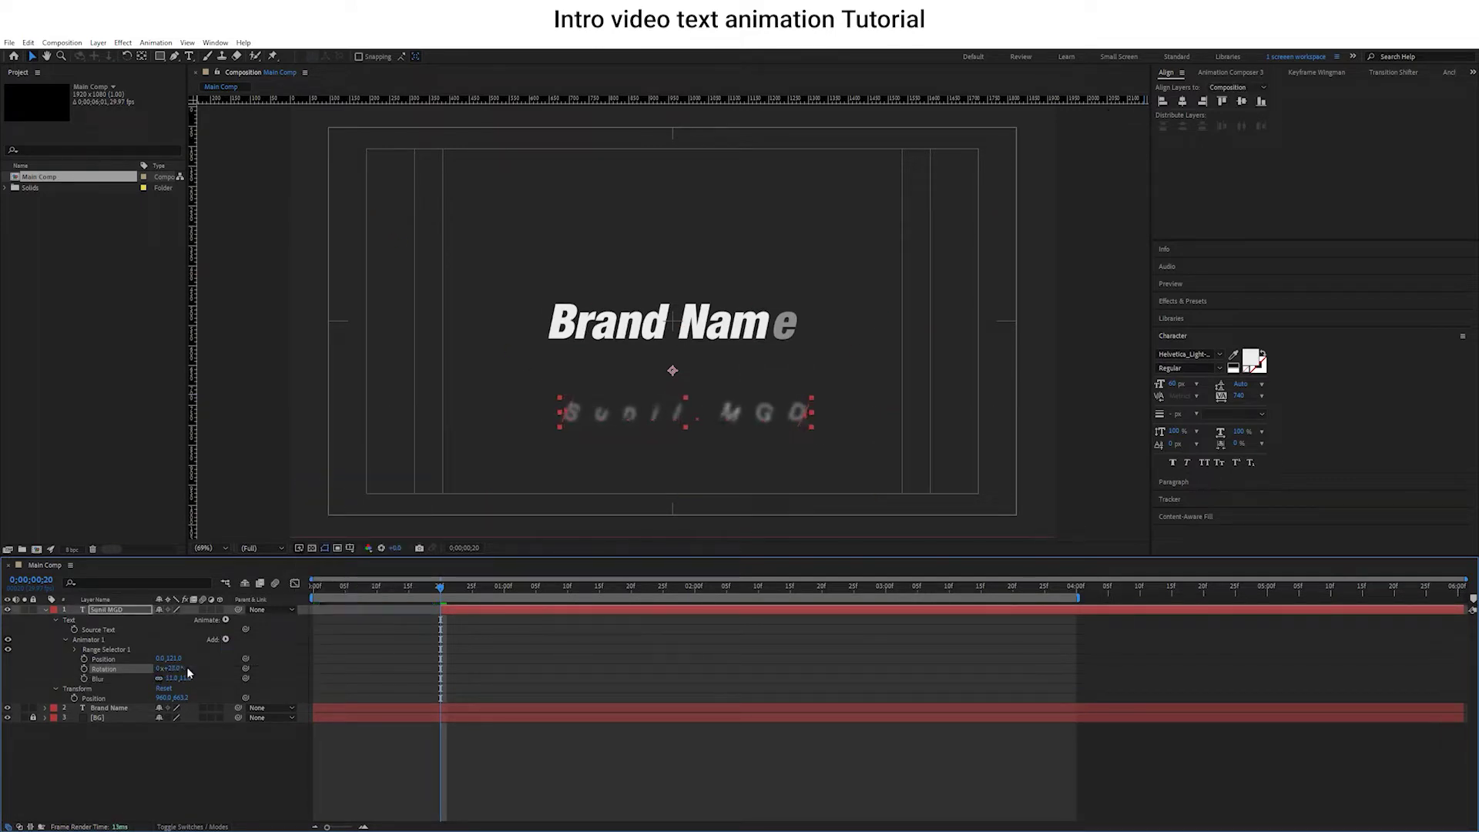
pyautogui.press('Delete')
pyautogui.click(226, 640)
pyautogui.click(350, 500)
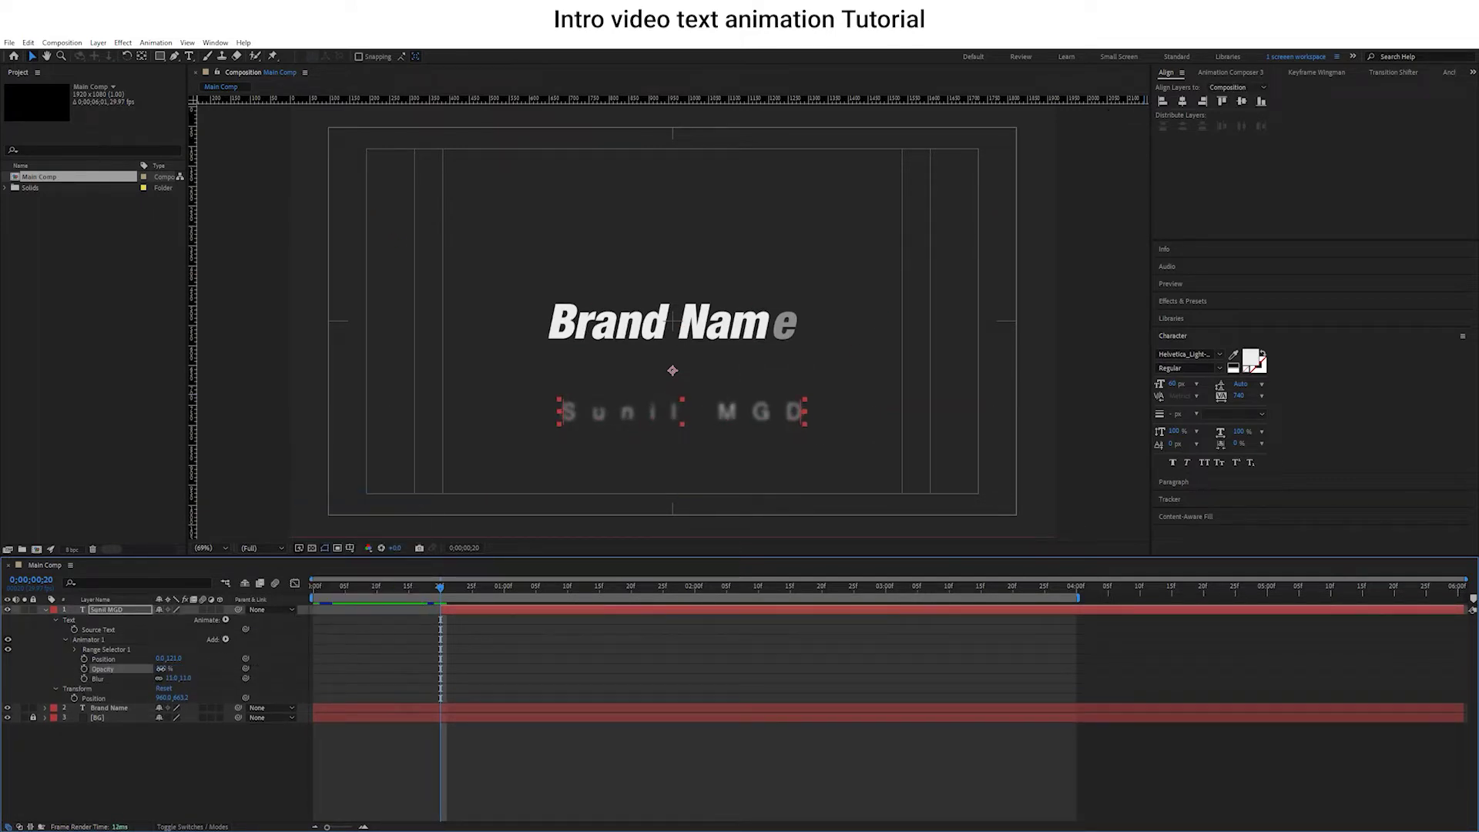
pyautogui.click(77, 649)
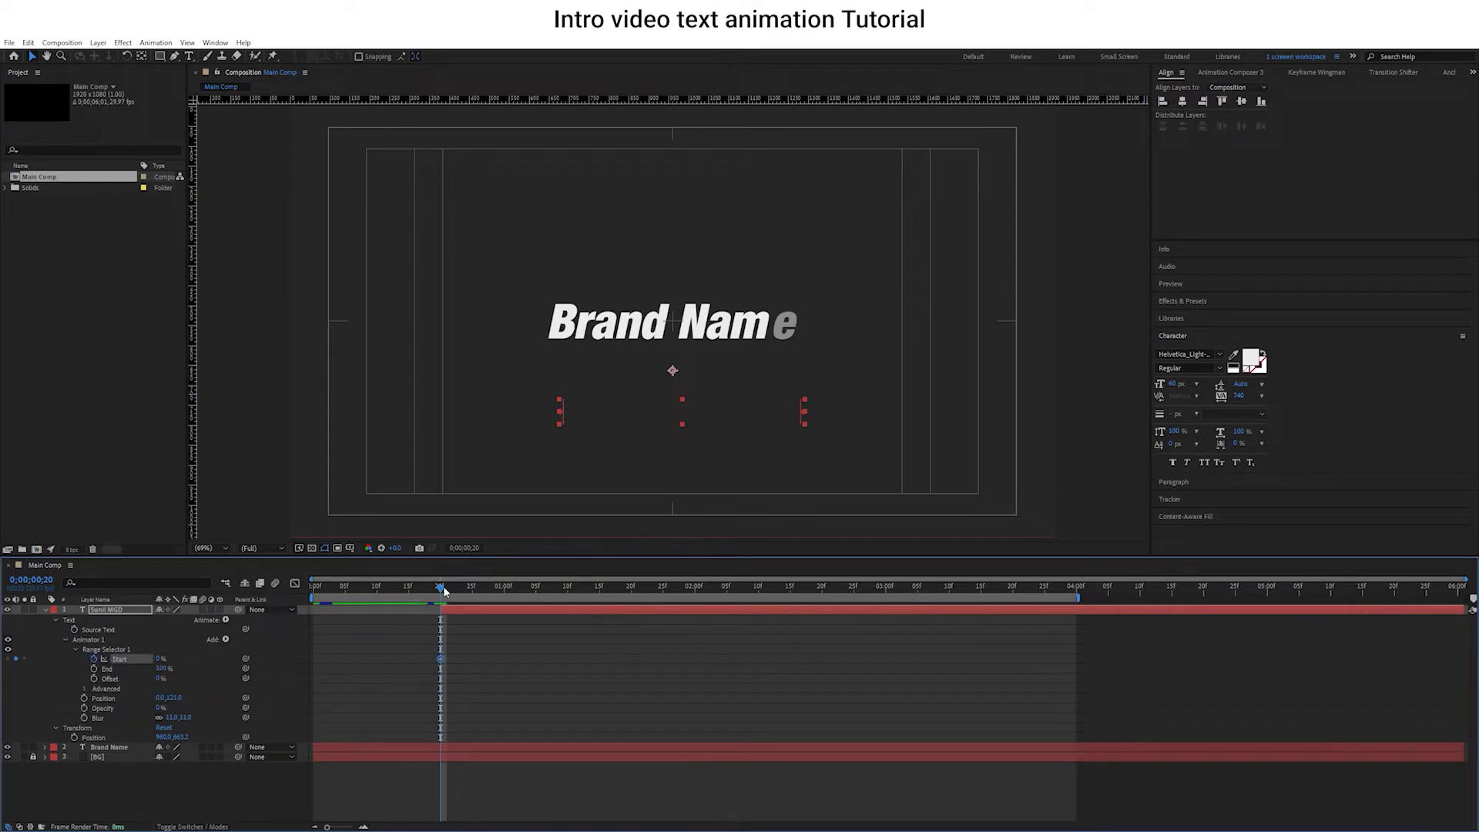
# Keyframe Range Start to 100%, Easy Ease the keyframes, and give them a sharp start.
pyautogui.moveTo(445, 590); pyautogui.dragTo(568, 589)
pyautogui.moveTo(162, 659); pyautogui.dragTo(396, 662)
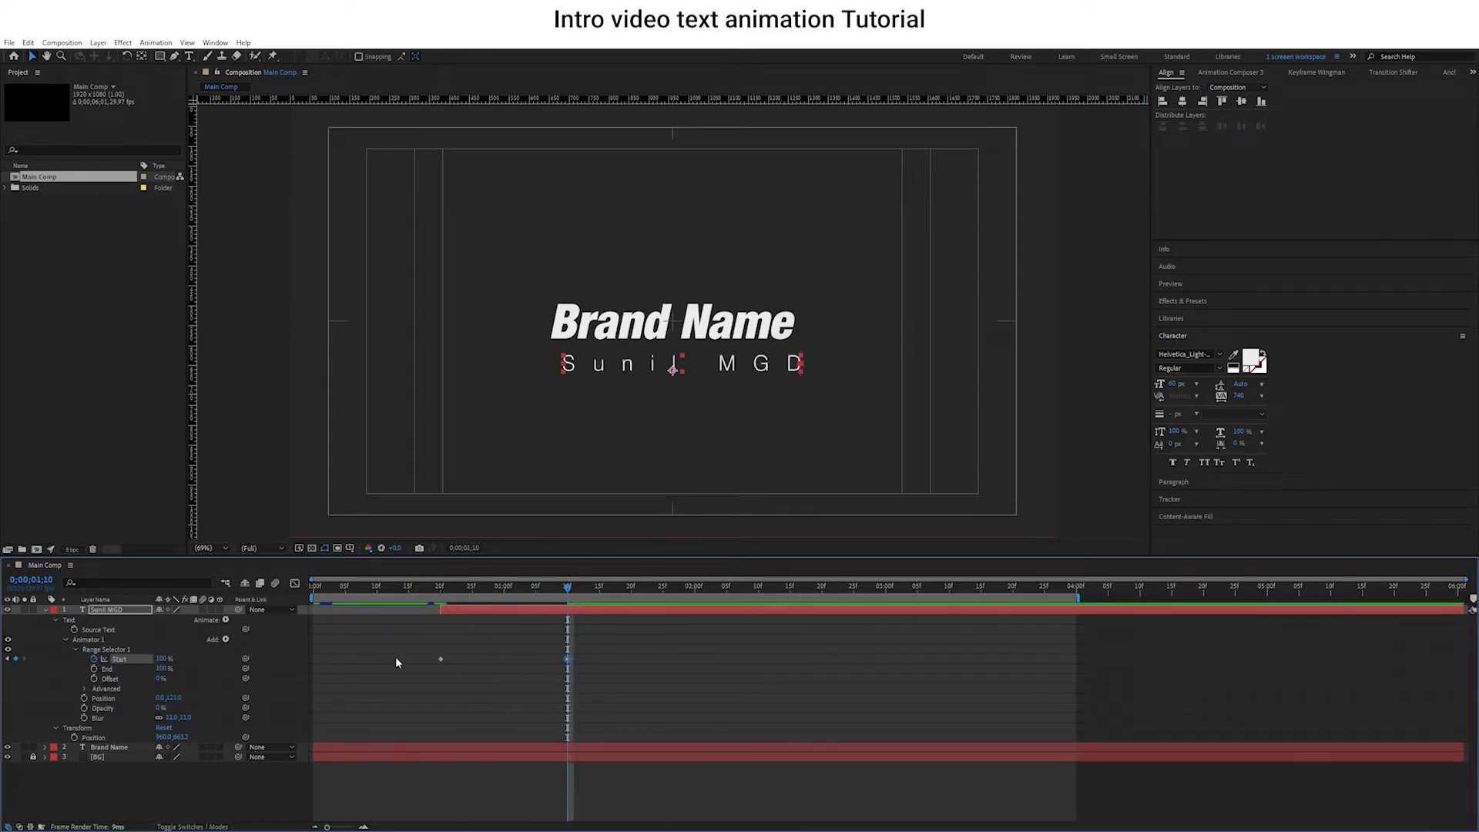
pyautogui.moveTo(321, 622); pyautogui.dragTo(650, 734)
pyautogui.hotkey('shift', 'F3')
pyautogui.press('F9')
pyautogui.moveTo(504, 787); pyautogui.dragTo(462, 787)
# Steepen the speed curve into an early spike and preview the subtitle reveal.
pyautogui.press('space')
pyautogui.click(462, 589)
pyautogui.moveTo(465, 789); pyautogui.dragTo(454, 611)
pyautogui.press('space')
pyautogui.press('space')
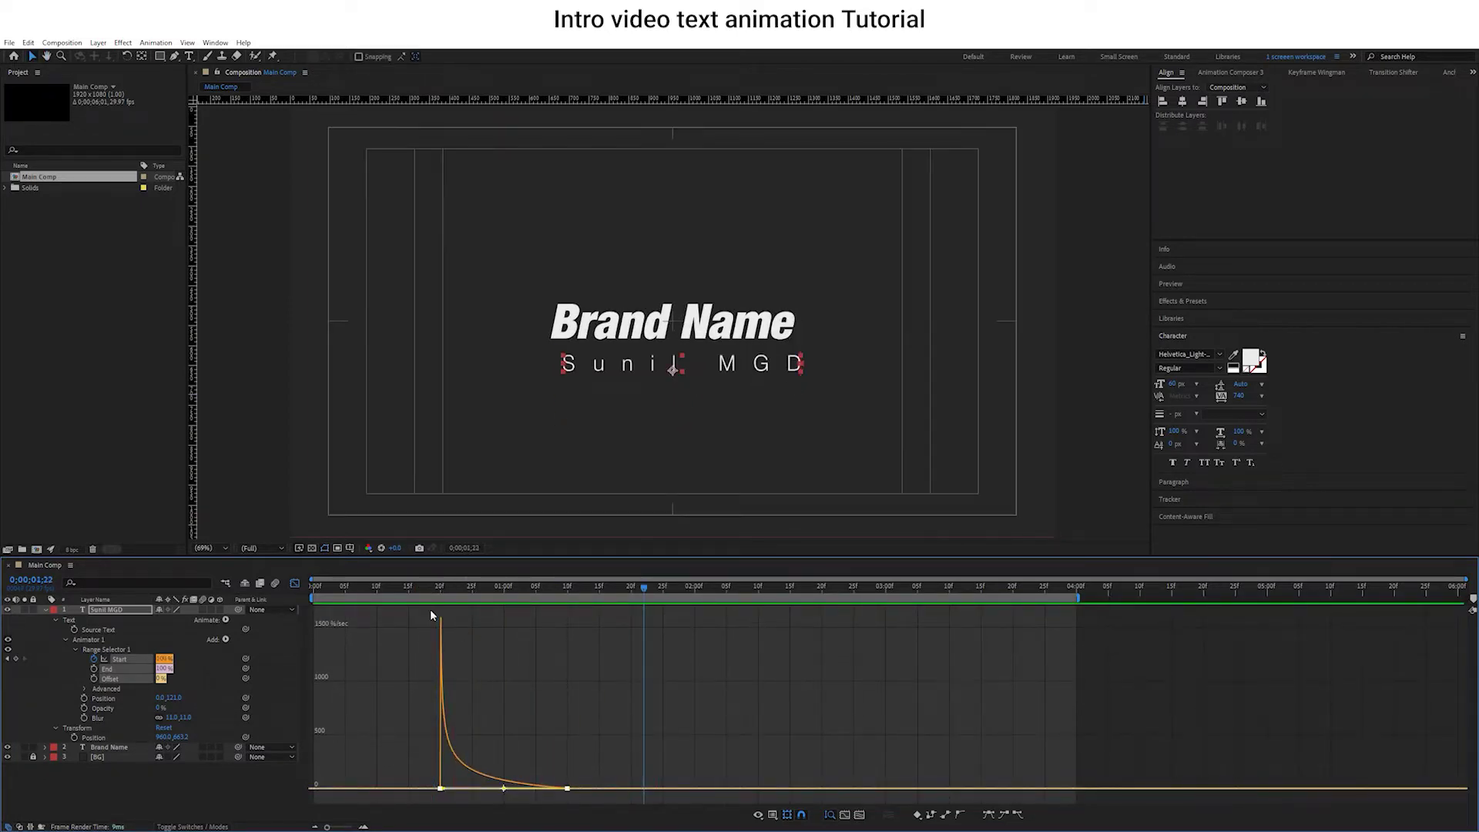
pyautogui.hotkey('shift', 'F3')
# Slide the subtitle layer slightly earlier in time around 1;13.
pyautogui.moveTo(497, 618)
pyautogui.mouseDown()
pyautogui.moveTo(433, 615)
pyautogui.moveTo(511, 611)
pyautogui.moveTo(497, 611)
pyautogui.mouseUp()
pyautogui.click(587, 592)
pyautogui.click(599, 592)
pyautogui.moveTo(638, 587); pyautogui.dragTo(396, 616)
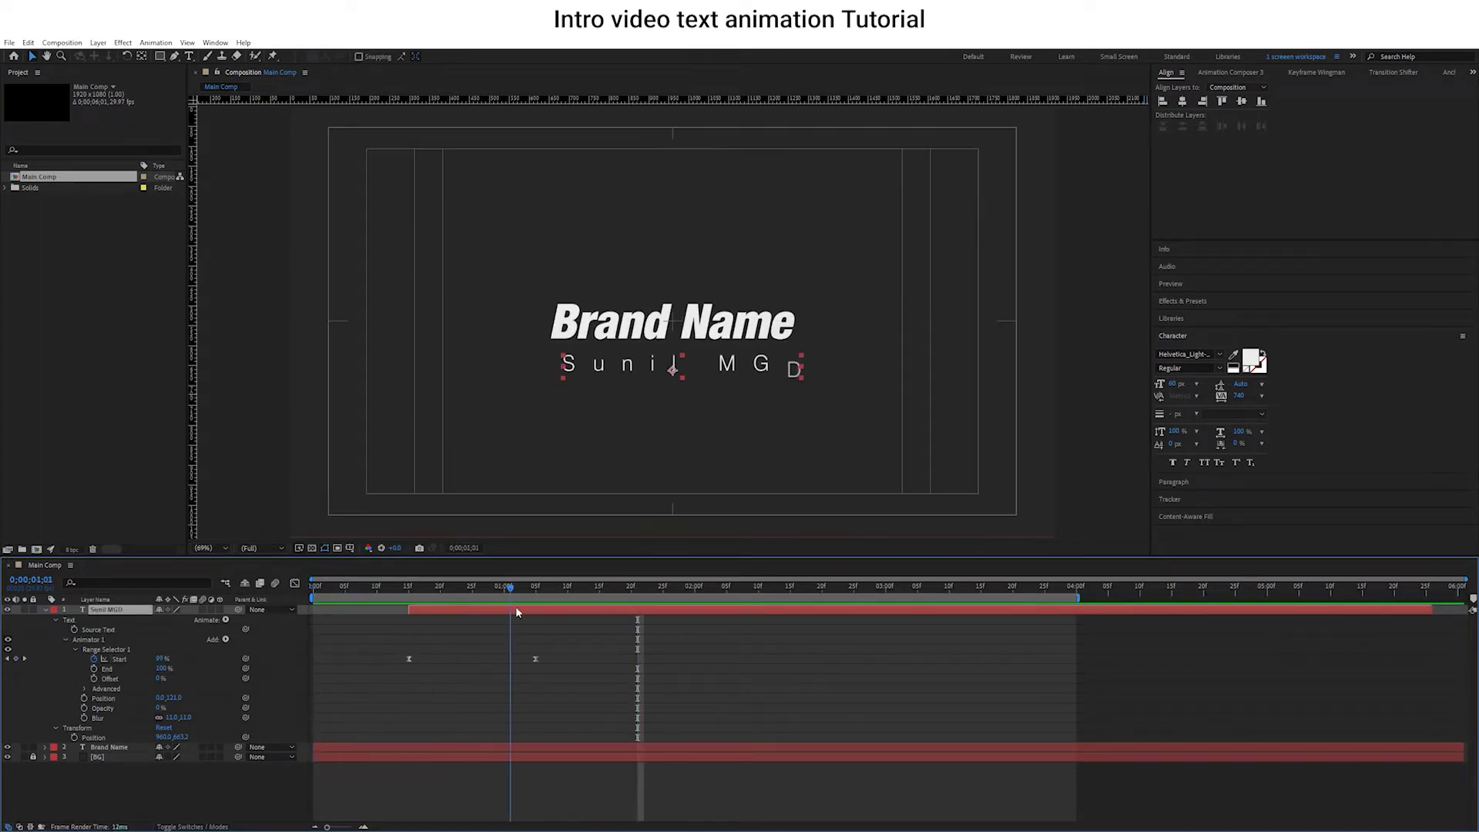
pyautogui.click(525, 750)
# Parent the subtitle to Brand Name, nudge both up, and preview the animation.
pyautogui.rightClick(124, 681)
pyautogui.moveTo(195, 744)
pyautogui.press('Escape')
pyautogui.moveTo(238, 610); pyautogui.dragTo(109, 619)
pyautogui.click(108, 619)
pyautogui.hotkey('shift', 'Up')
pyautogui.hotkey('shift', 'Up')
pyautogui.hotkey('shift', 'Up')
pyautogui.hotkey('shift', 'Up')
pyautogui.click(339, 537)
pyautogui.click(385, 590)
pyautogui.press('space')
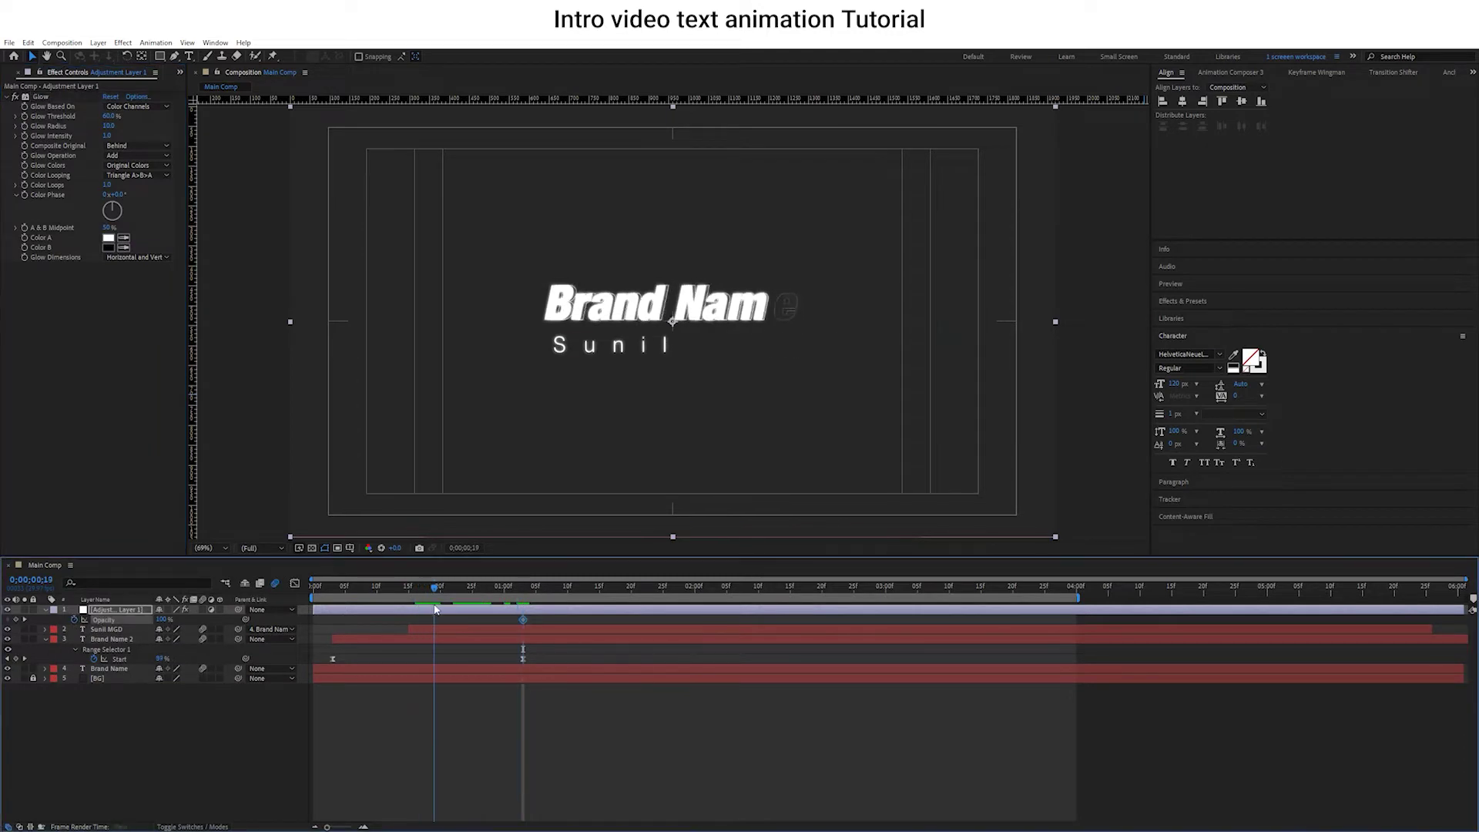
# Keyframe the glow layer's opacity between 1;00 and 1;15 and change their interpolation.
pyautogui.moveTo(164, 618); pyautogui.dragTo(177, 619)
pyautogui.click(599, 586)
pyautogui.press('=')
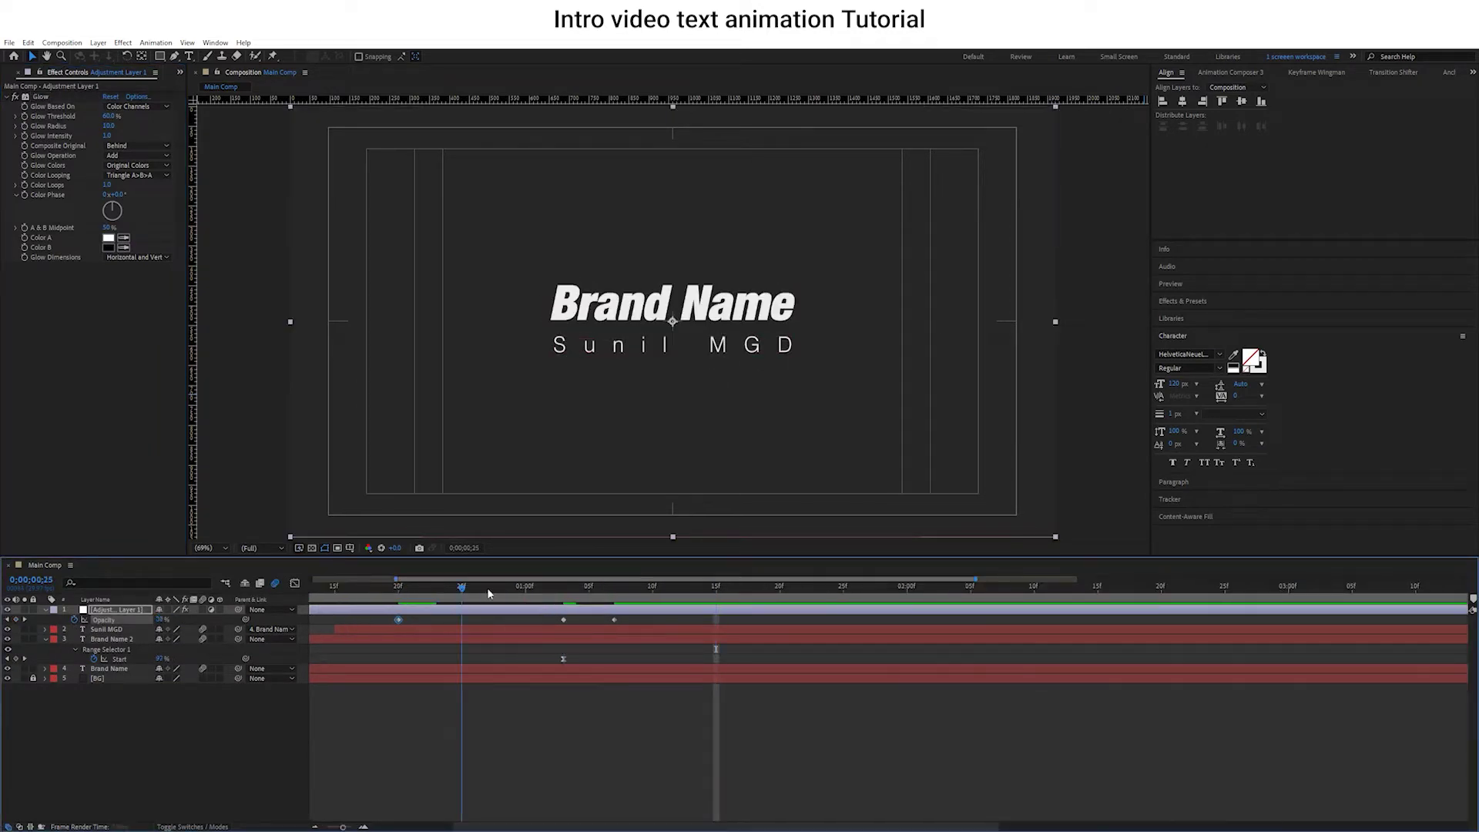
pyautogui.moveTo(462, 590)
pyautogui.mouseDown()
pyautogui.moveTo(525, 589)
pyautogui.moveTo(589, 619)
pyautogui.moveTo(574, 600)
pyautogui.mouseUp()
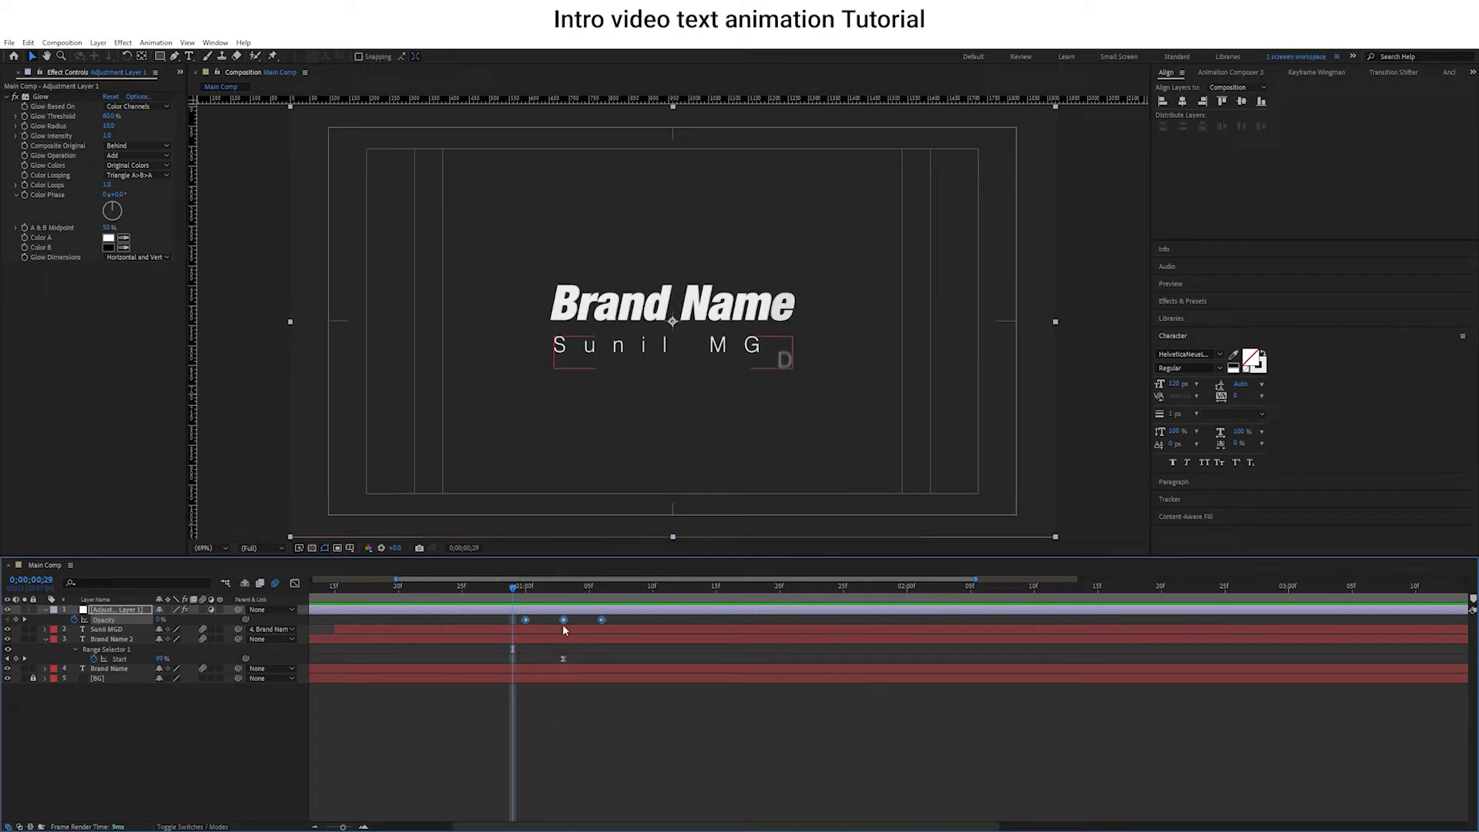
pyautogui.rightClick(525, 620)
pyautogui.click(585, 720)
pyautogui.click(597, 599)
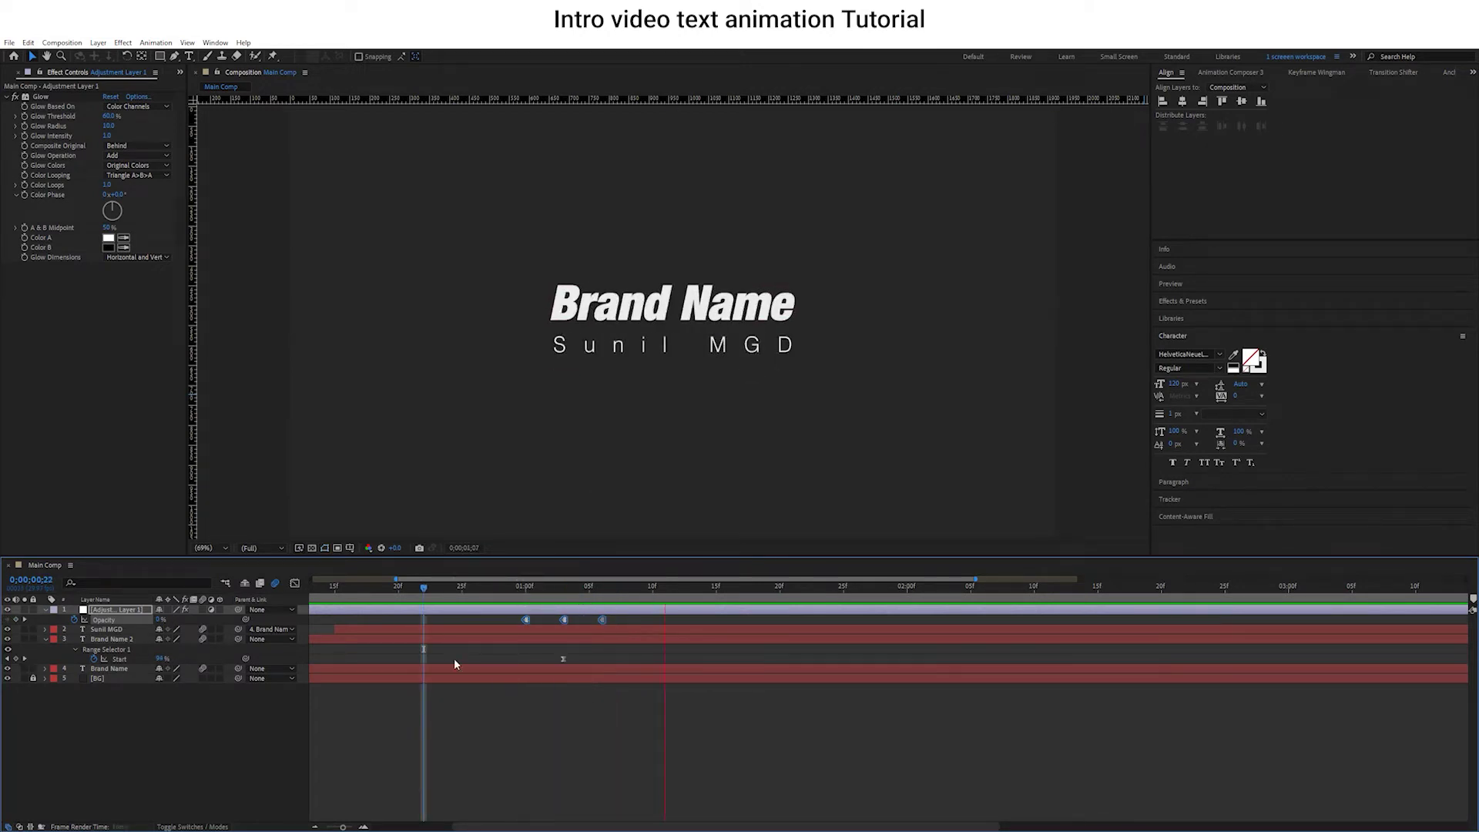
# Raise the Glow threshold to about 77%, set easing strength 10, and preview.
pyautogui.click(40, 97)
pyautogui.moveTo(109, 115)
pyautogui.mouseDown()
pyautogui.moveTo(135, 116)
pyautogui.moveTo(100, 125)
pyautogui.mouseUp()
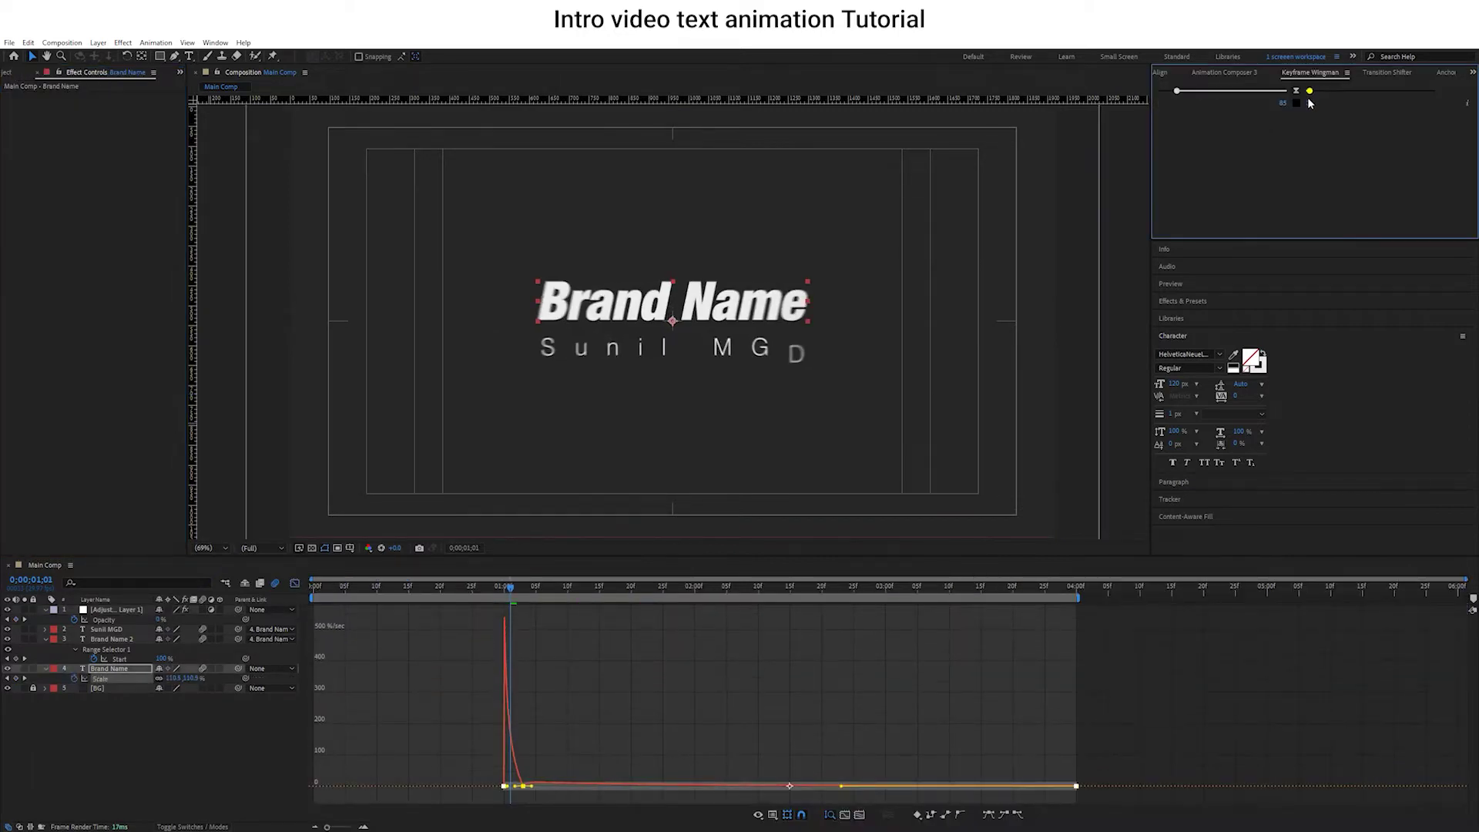
pyautogui.moveTo(1310, 93); pyautogui.dragTo(1319, 91)
pyautogui.moveTo(510, 587); pyautogui.dragTo(469, 591)
pyautogui.press('space')
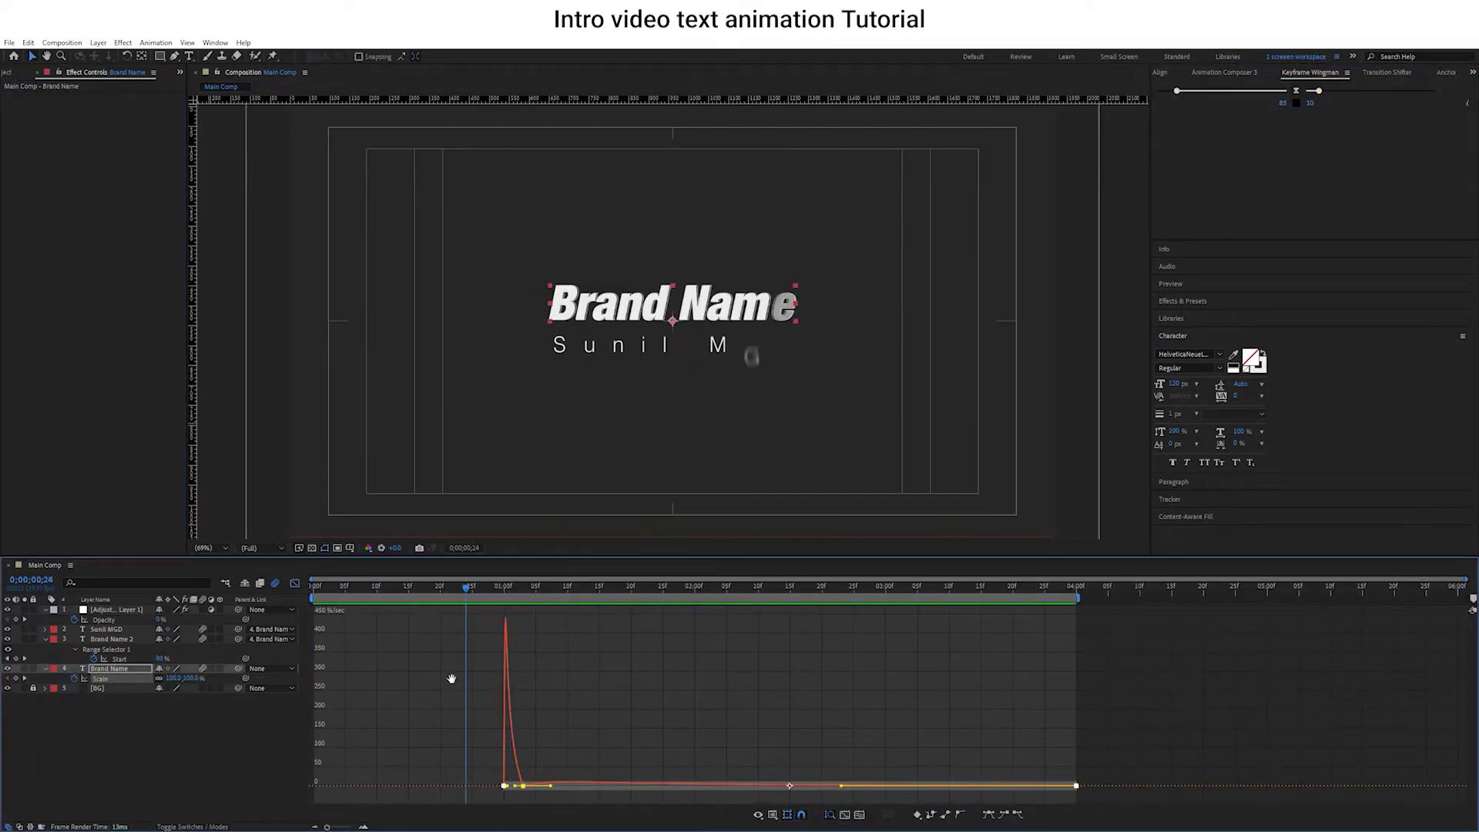
# Shift Brand Name 2 about three frames earlier and set line leading to 15 px.
pyautogui.click(294, 583)
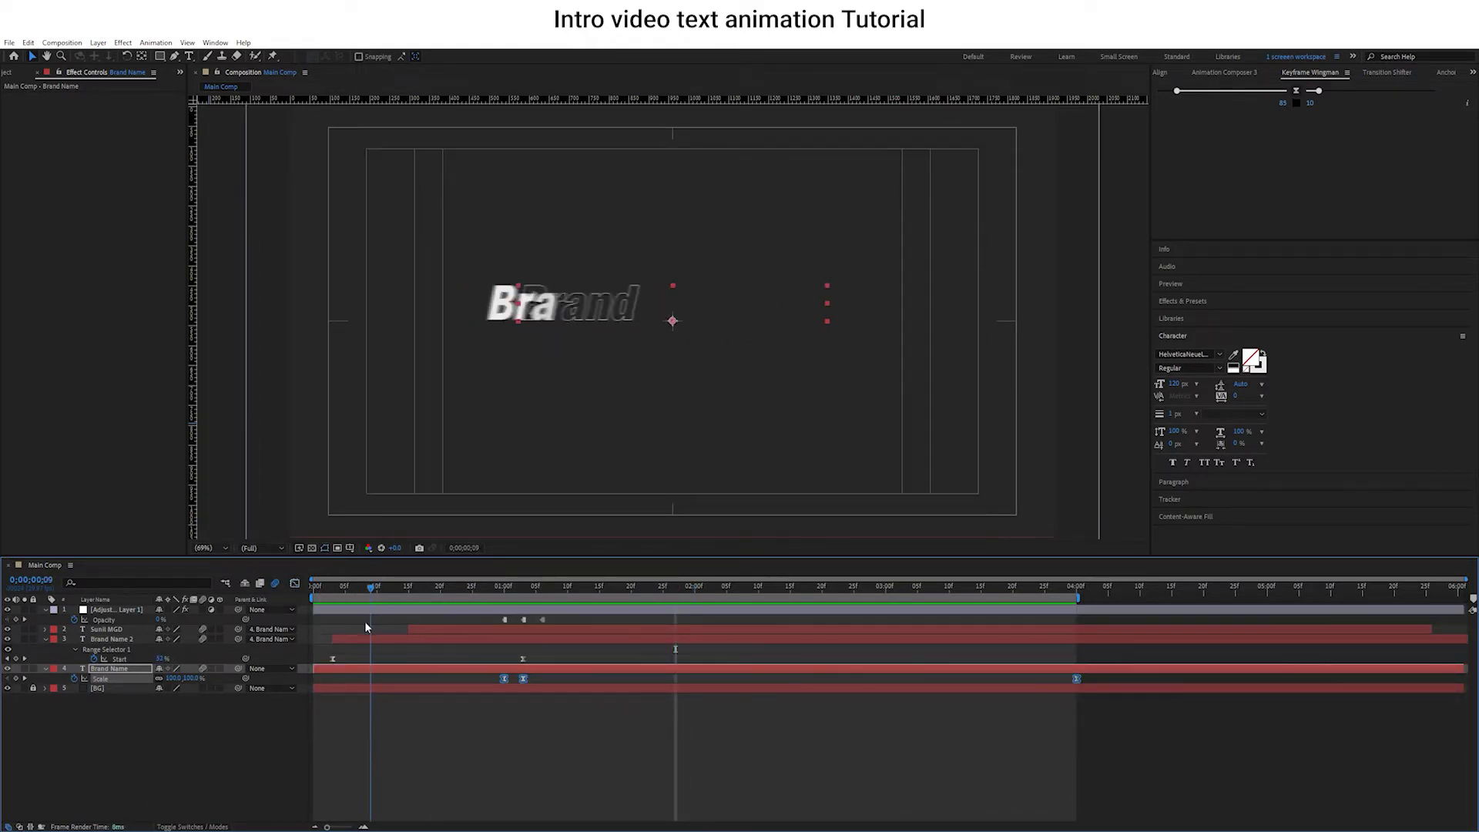
pyautogui.moveTo(343, 640); pyautogui.dragTo(325, 640)
pyautogui.click(363, 665)
pyautogui.moveTo(1174, 416); pyautogui.dragTo(1178, 416)
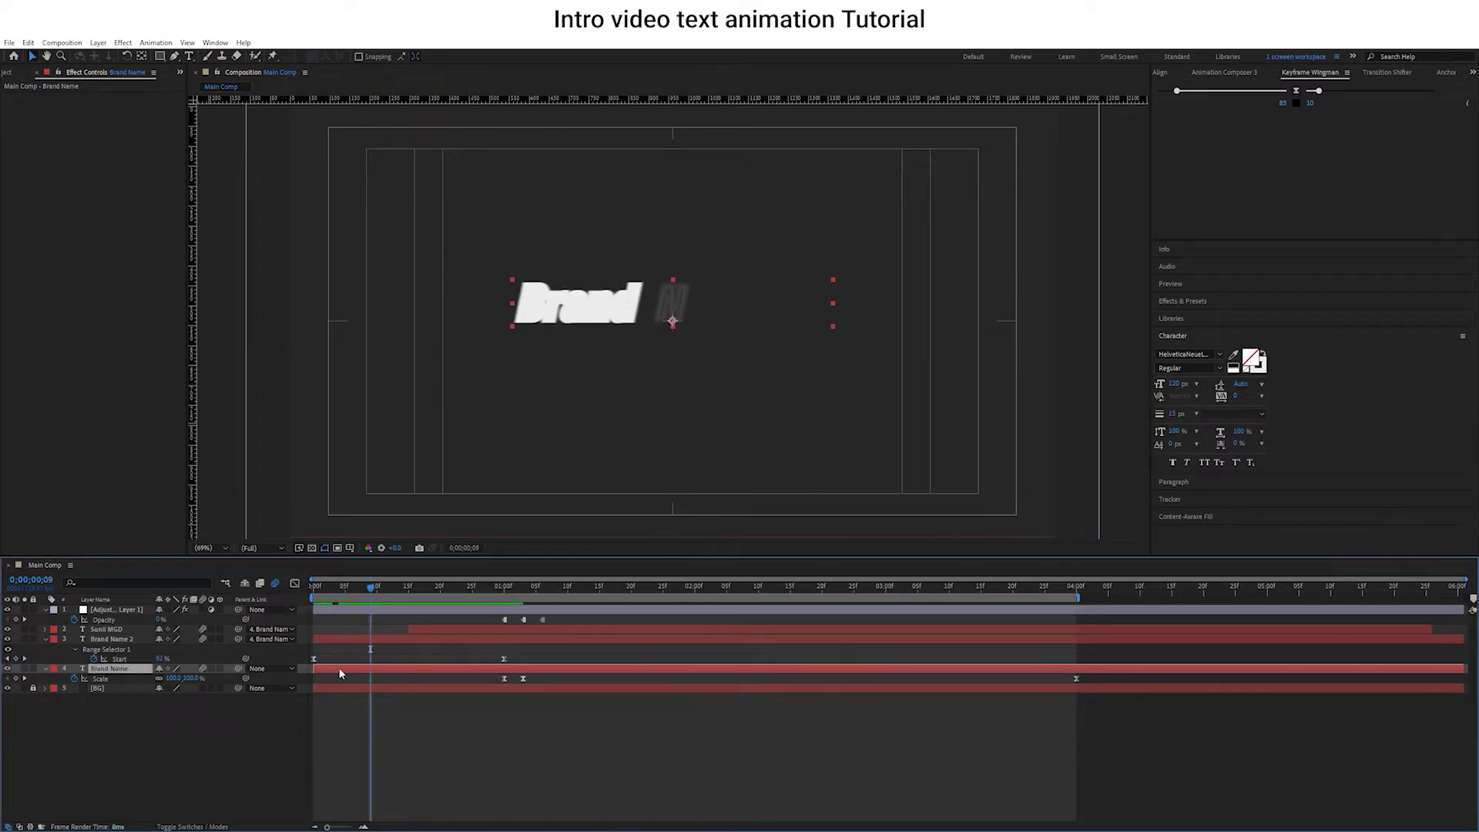
# Apply Directional Blur to Brand Name via the effect search.
pyautogui.hotkey('ctrl', 'space')
pyautogui.write('dir')
pyautogui.press('Return')
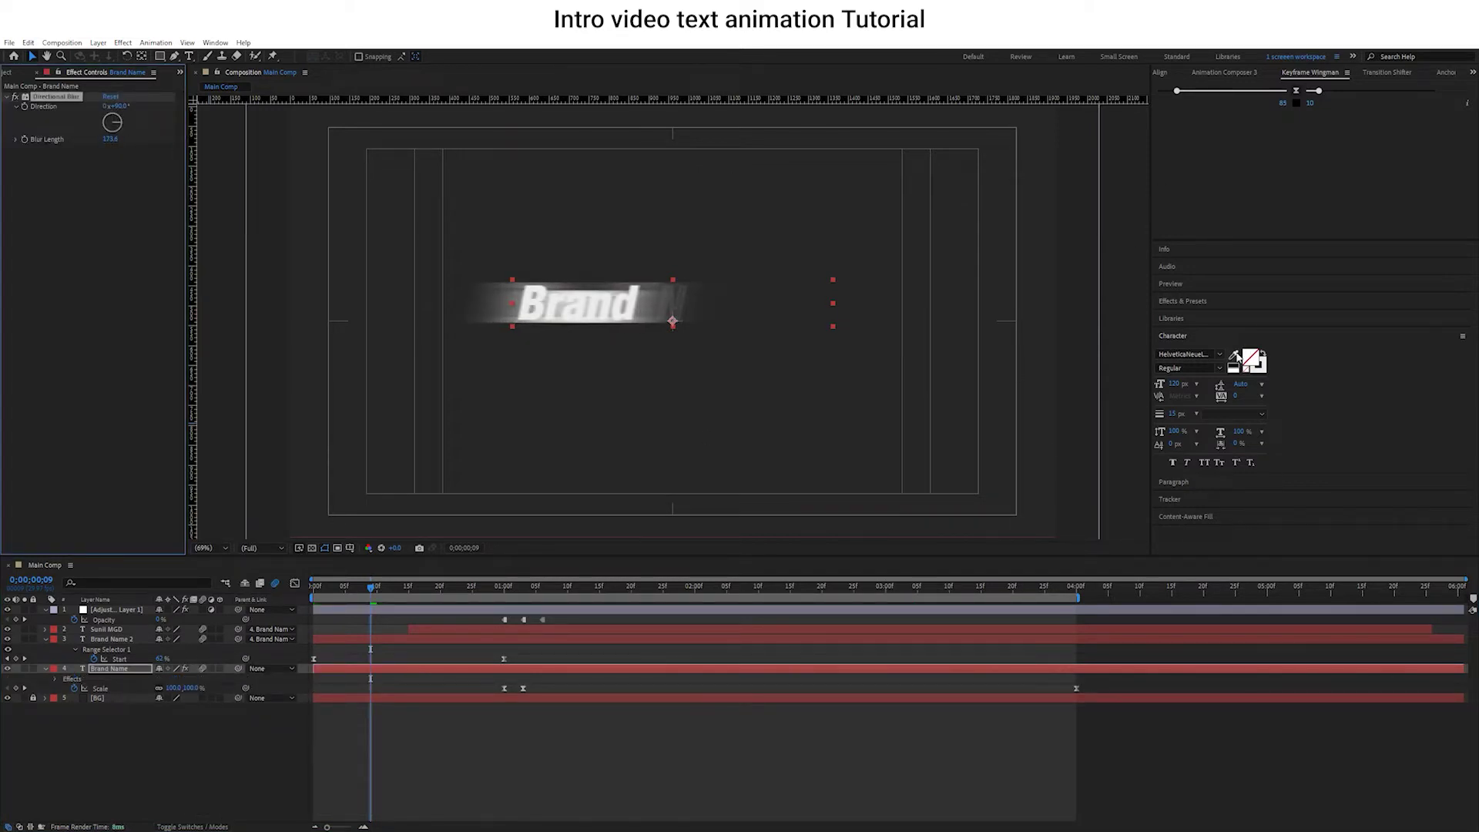
# Change Brand Name's text fill to bright green in the Character panel and preview it.
pyautogui.click(1257, 359)
pyautogui.click(1245, 477)
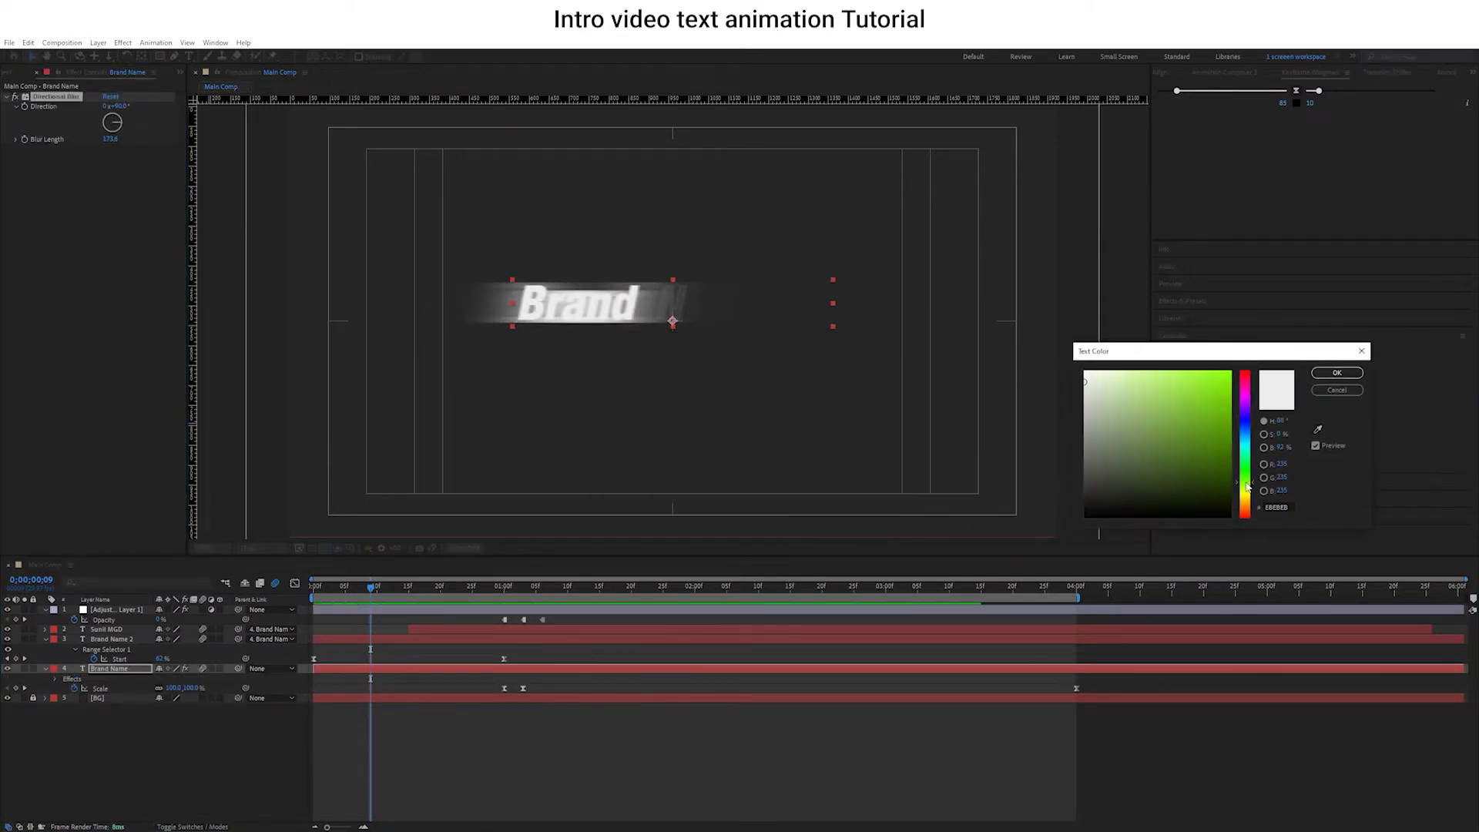
pyautogui.click(1185, 368)
pyautogui.press('Return')
pyautogui.press('space')
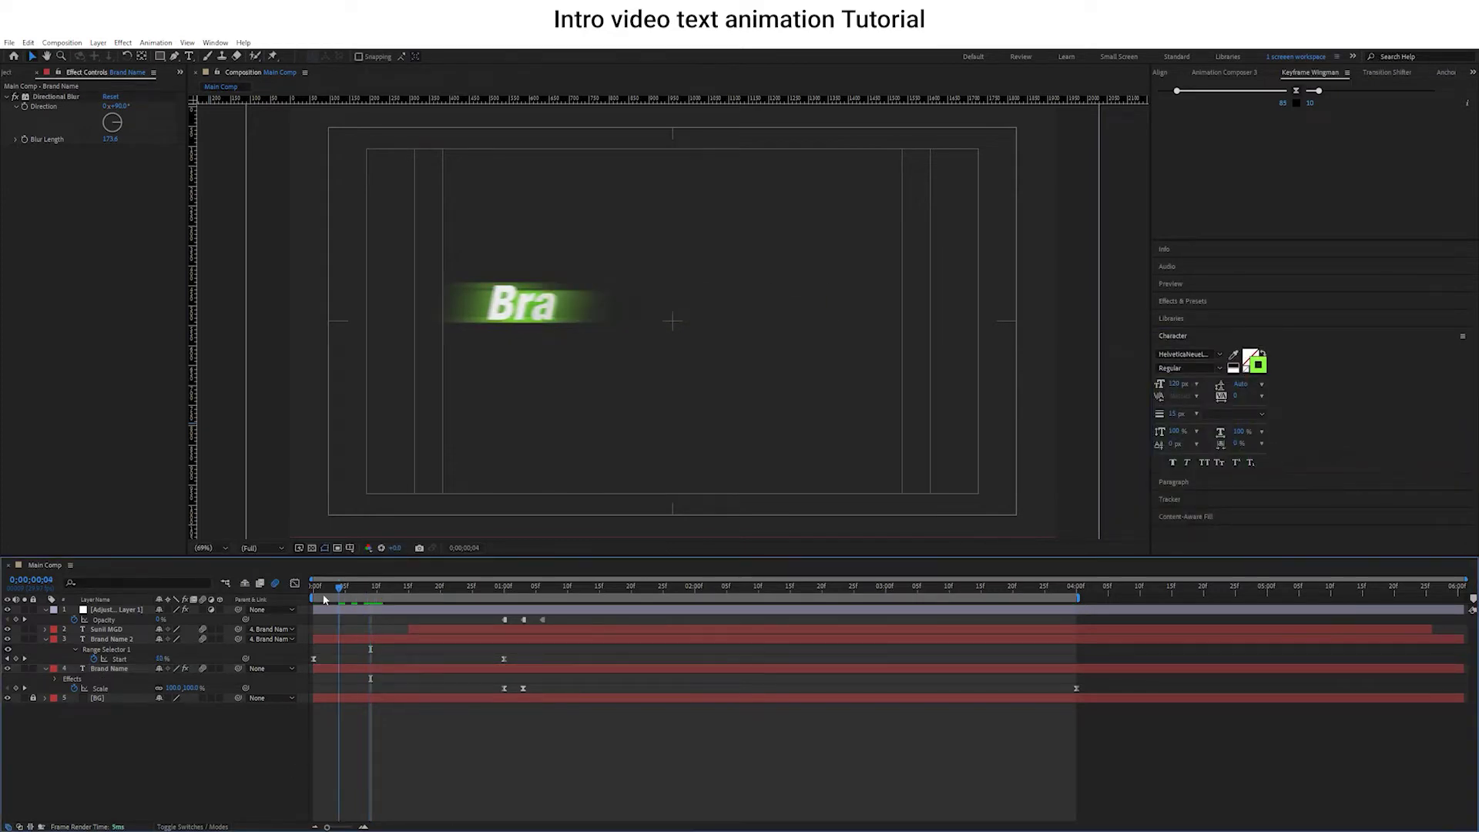
# Show Brand Name's keyframes, check the reveal at 1;00, and remove Adjustment Layer 1's glow.
pyautogui.click(446, 667)
pyautogui.click(491, 588)
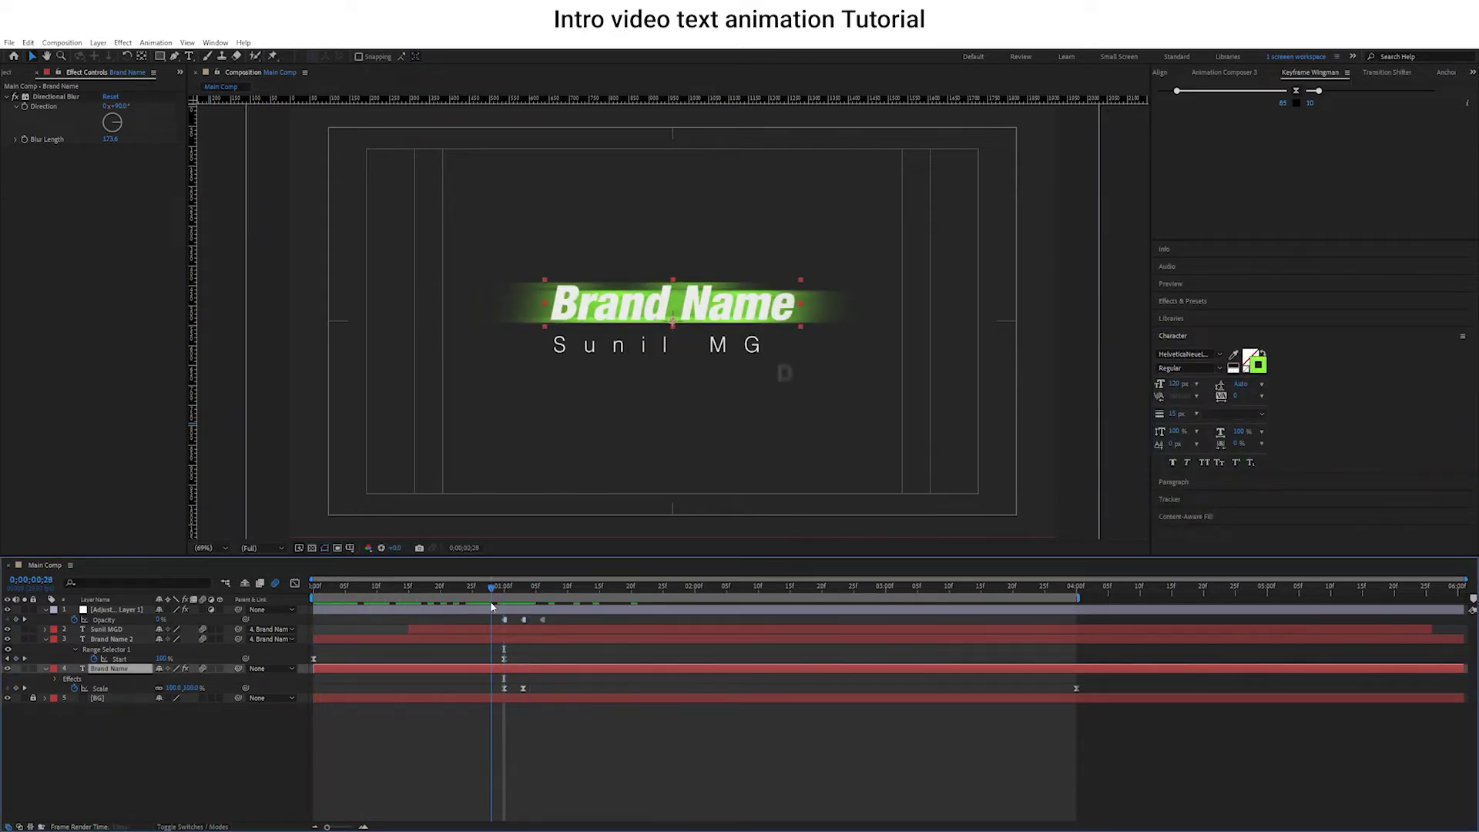
pyautogui.press('u')
pyautogui.moveTo(460, 589); pyautogui.dragTo(520, 614)
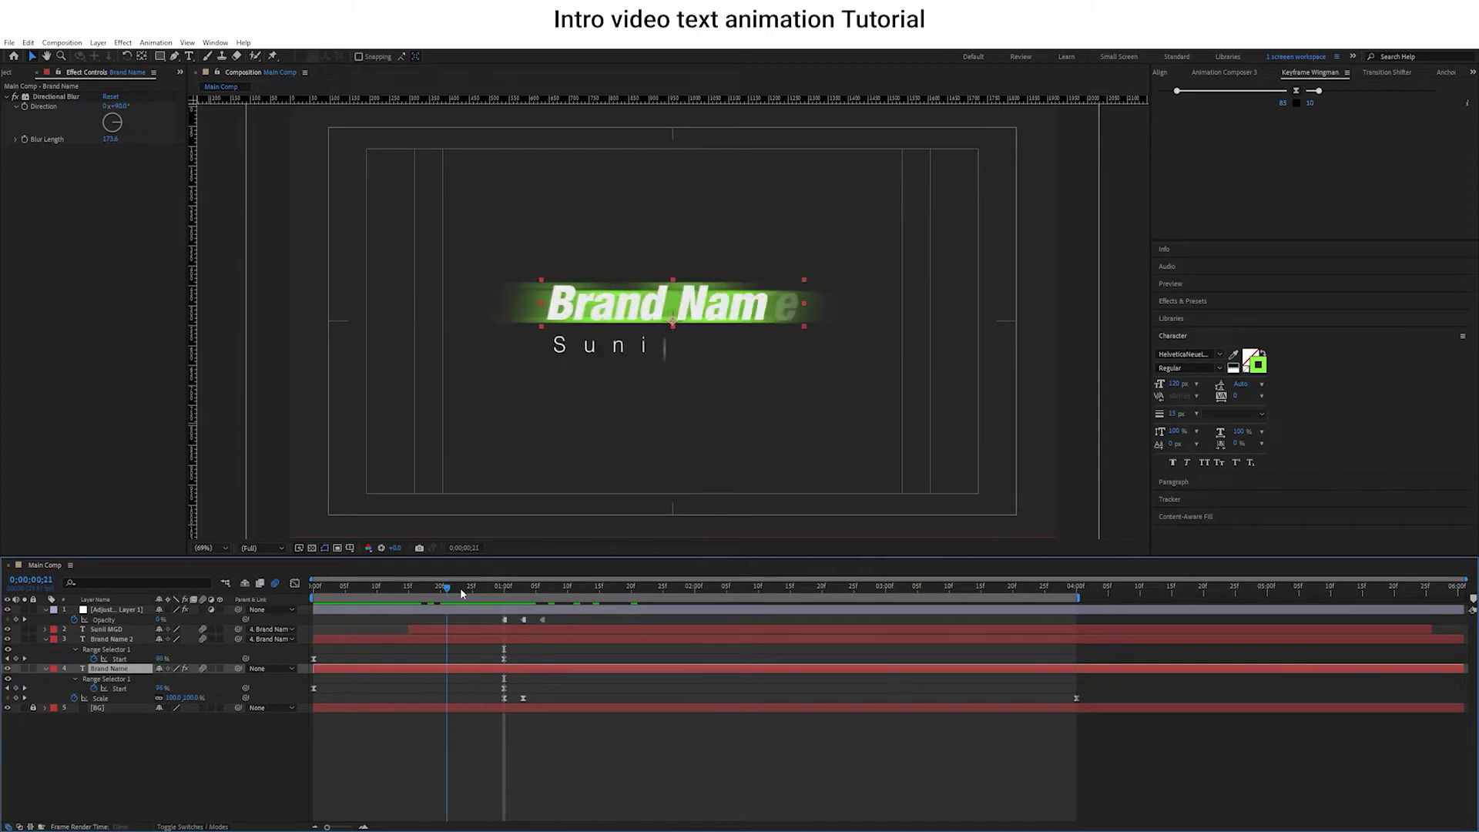
pyautogui.click(520, 610)
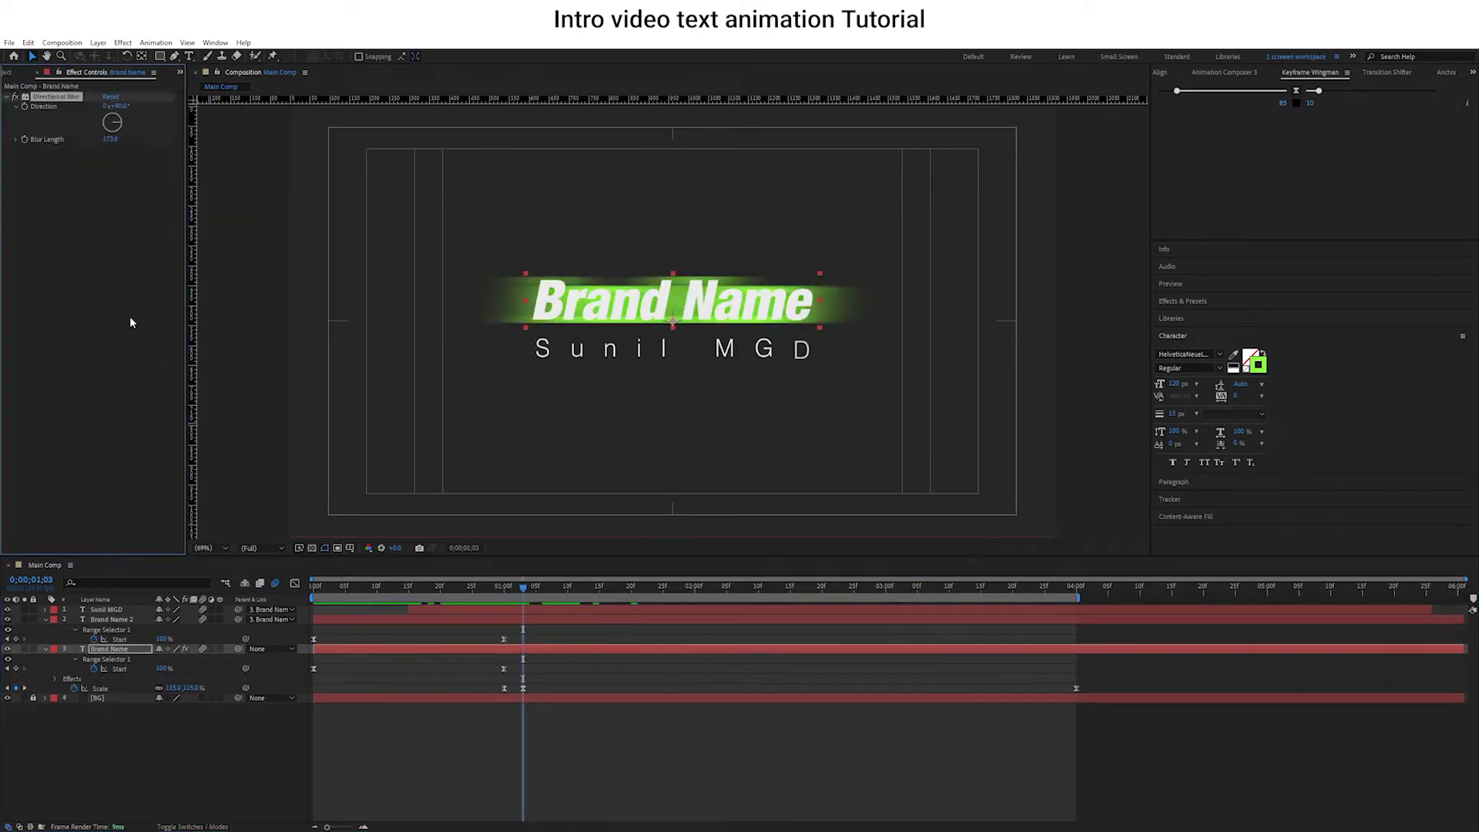
pyautogui.moveTo(443, 587); pyautogui.dragTo(504, 595)
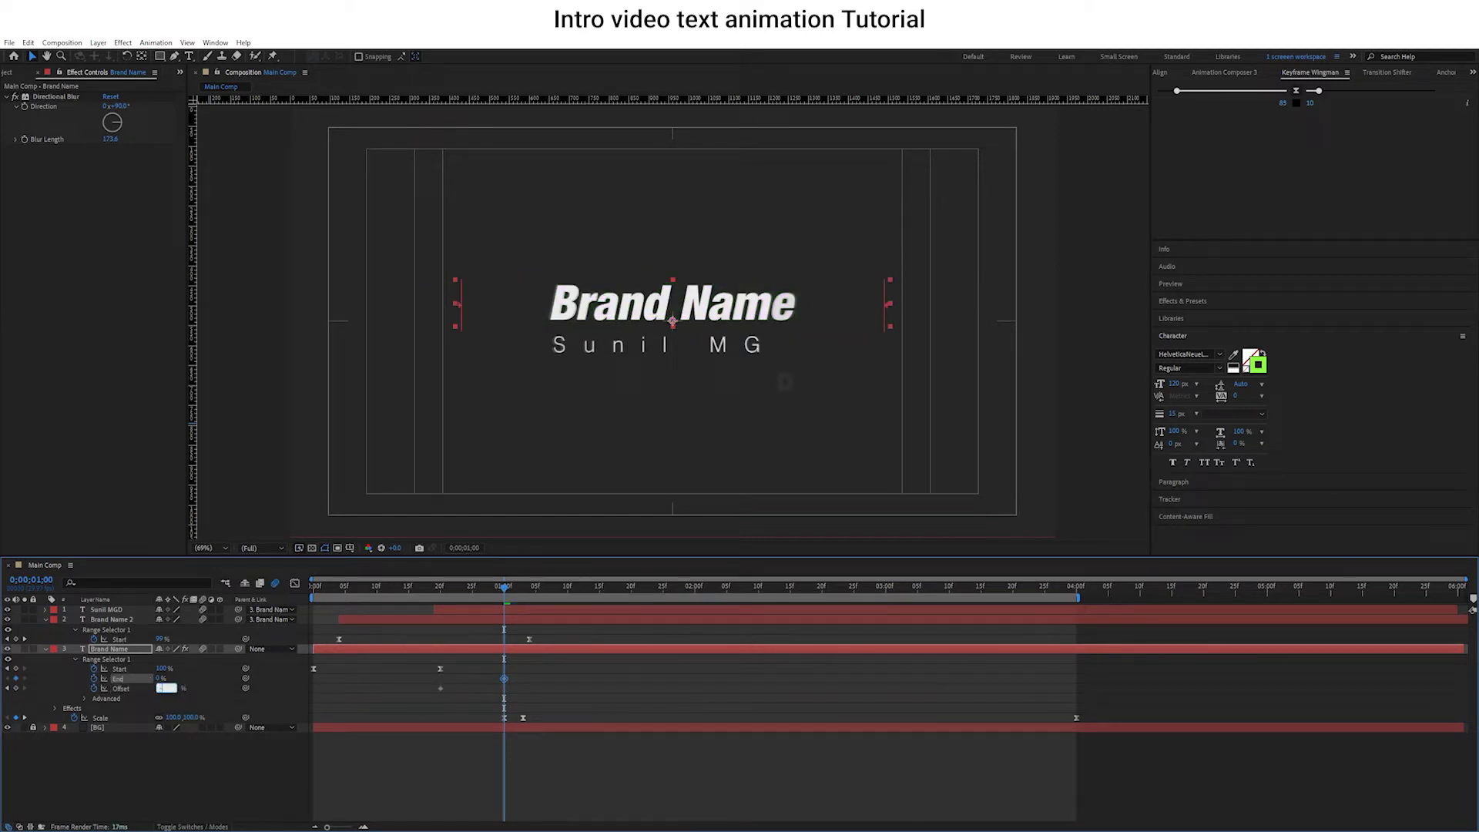
pyautogui.press('space')
pyautogui.rightClick(440, 688)
pyautogui.moveTo(508, 678)
pyautogui.click(631, 709)
pyautogui.press('space')
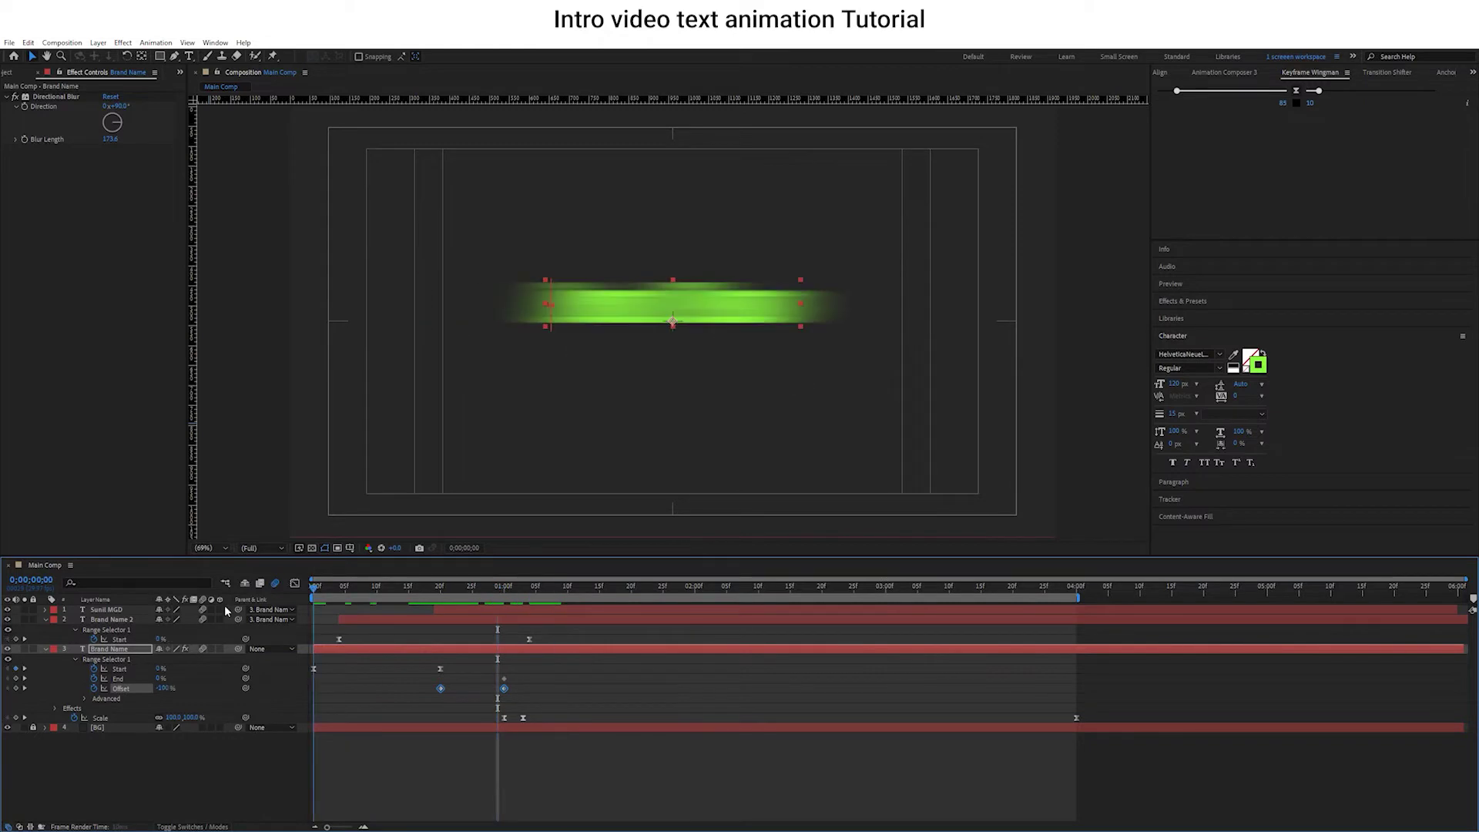
pyautogui.hotkey('ctrl', 'z')
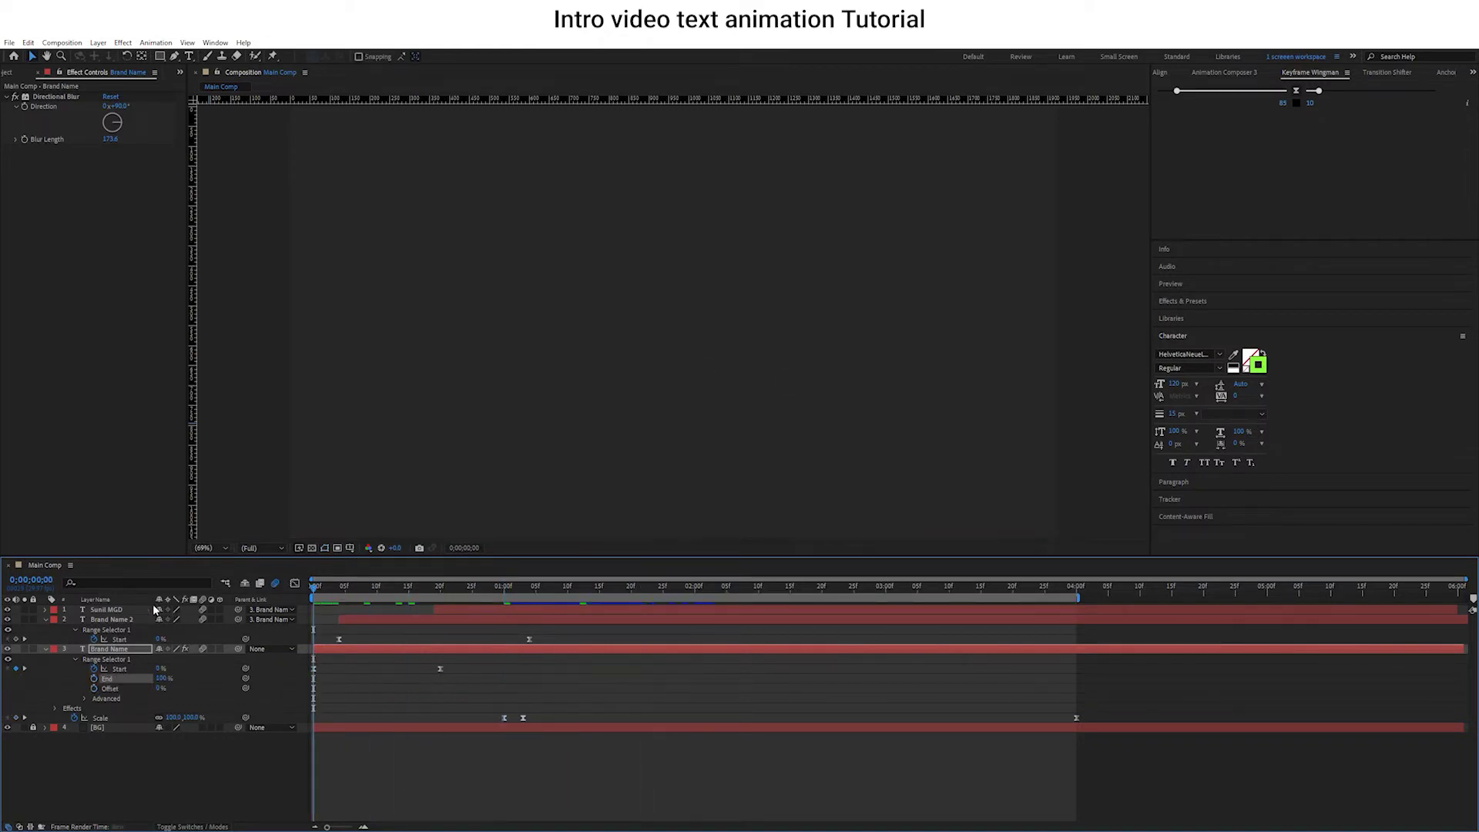
pyautogui.moveTo(323, 585); pyautogui.dragTo(279, 637)
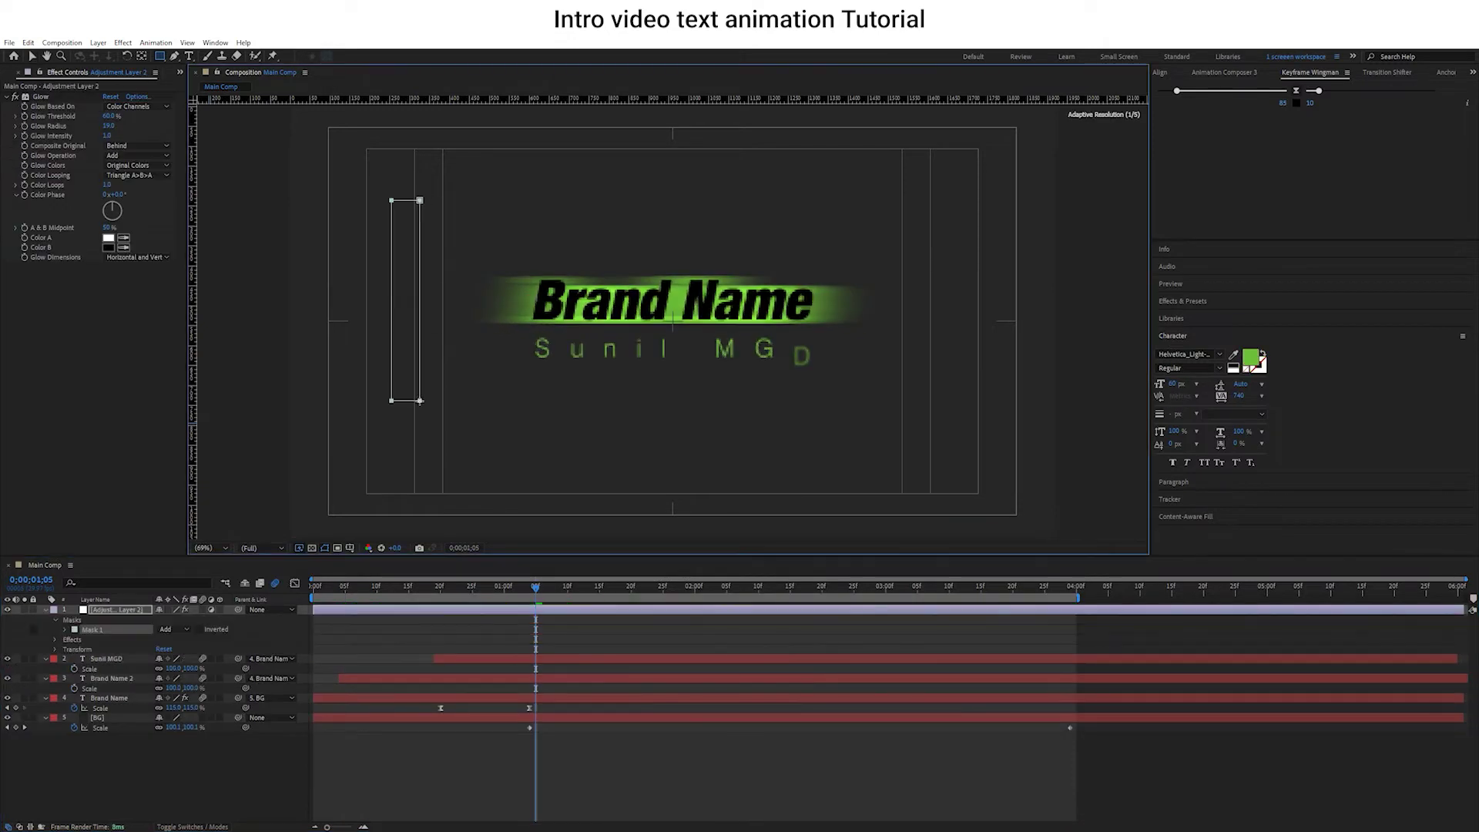
# Rotate the thin mask about 45° and keyframe its path moving to the lower right at 3;00.
pyautogui.moveTo(413, 200); pyautogui.dragTo(479, 250)
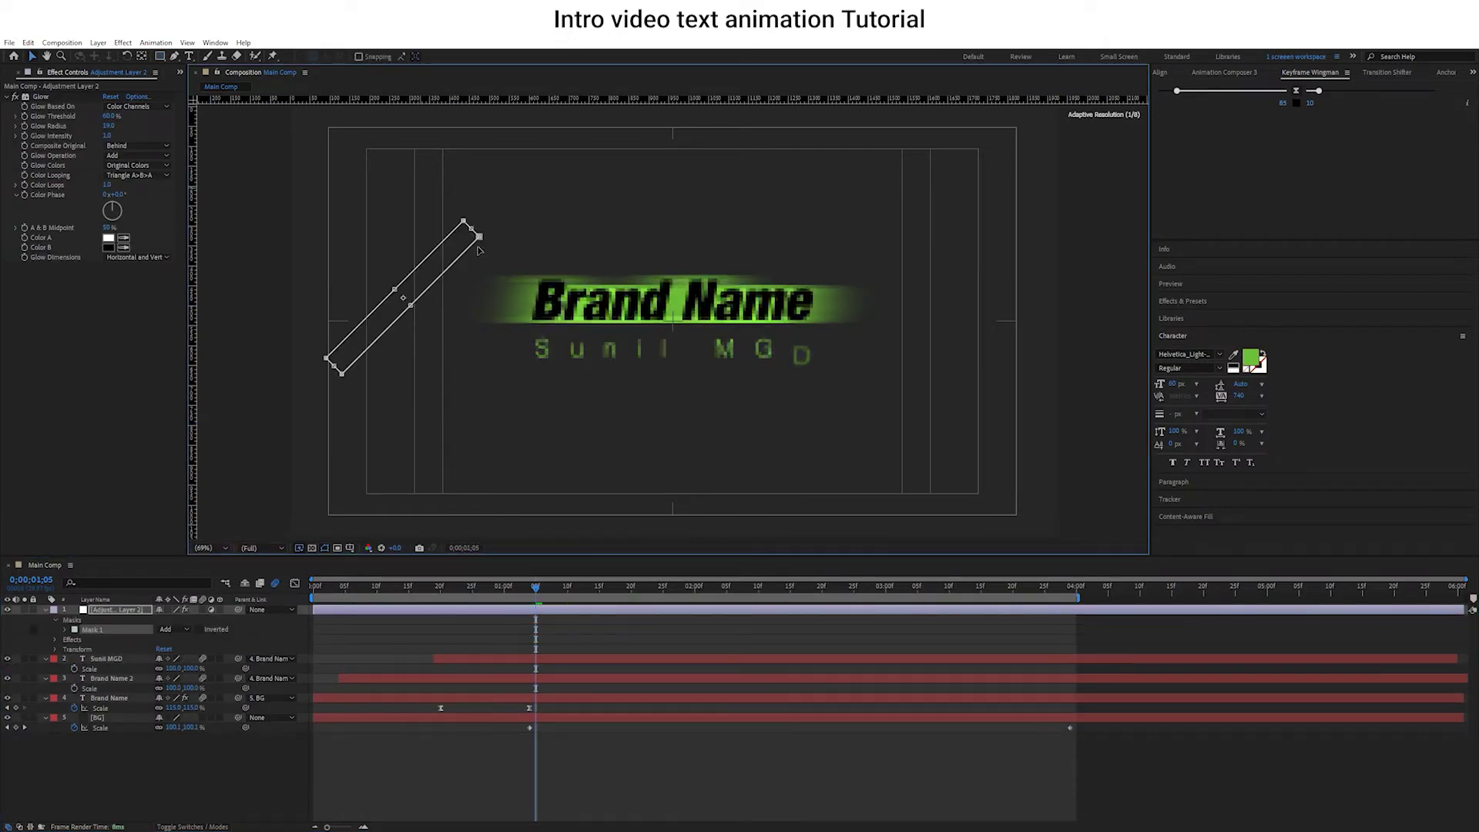
pyautogui.click(258, 577)
pyautogui.moveTo(601, 590); pyautogui.dragTo(503, 589)
pyautogui.click(65, 629)
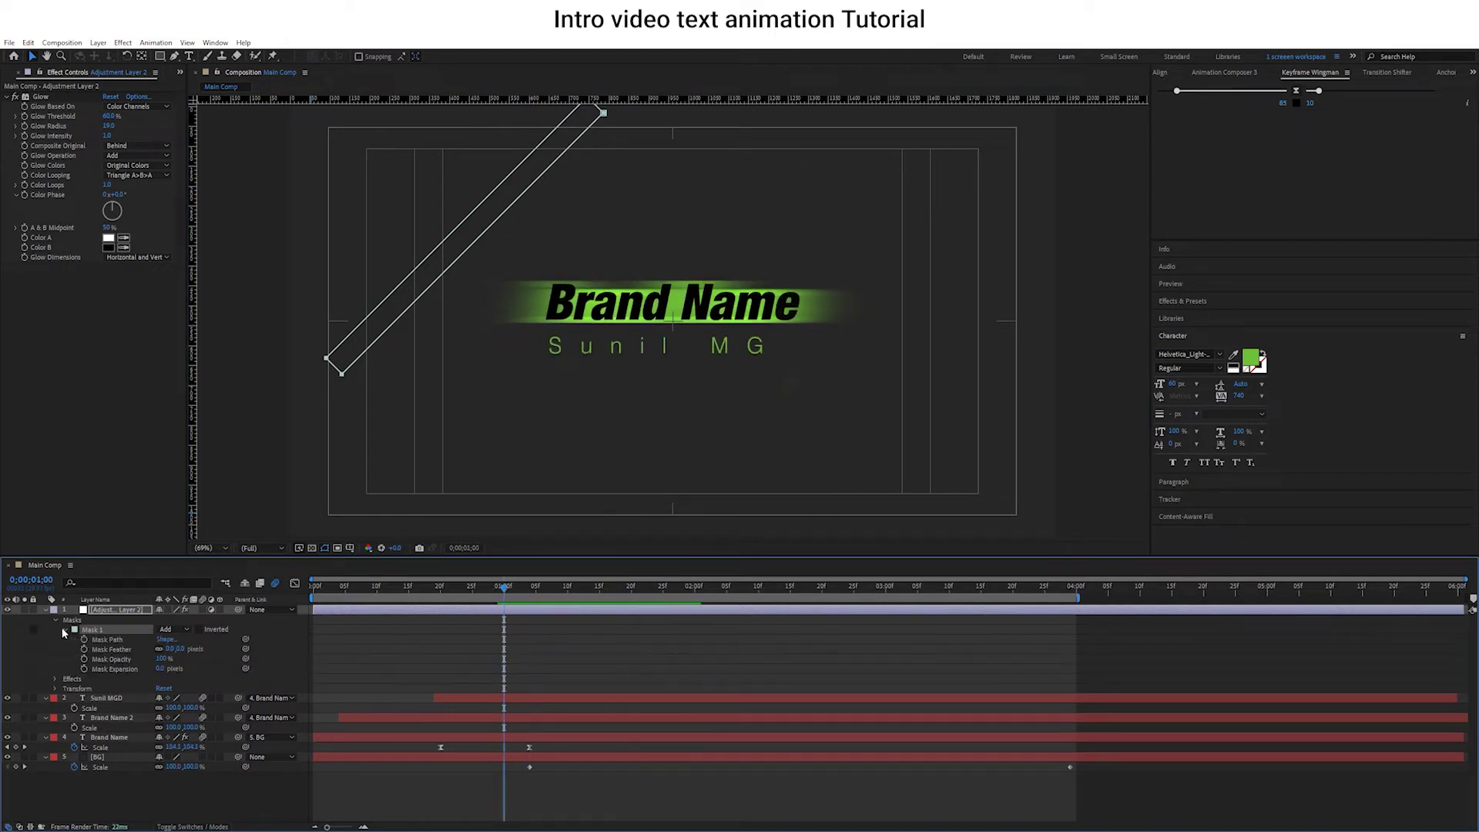
pyautogui.moveTo(505, 590); pyautogui.dragTo(885, 615)
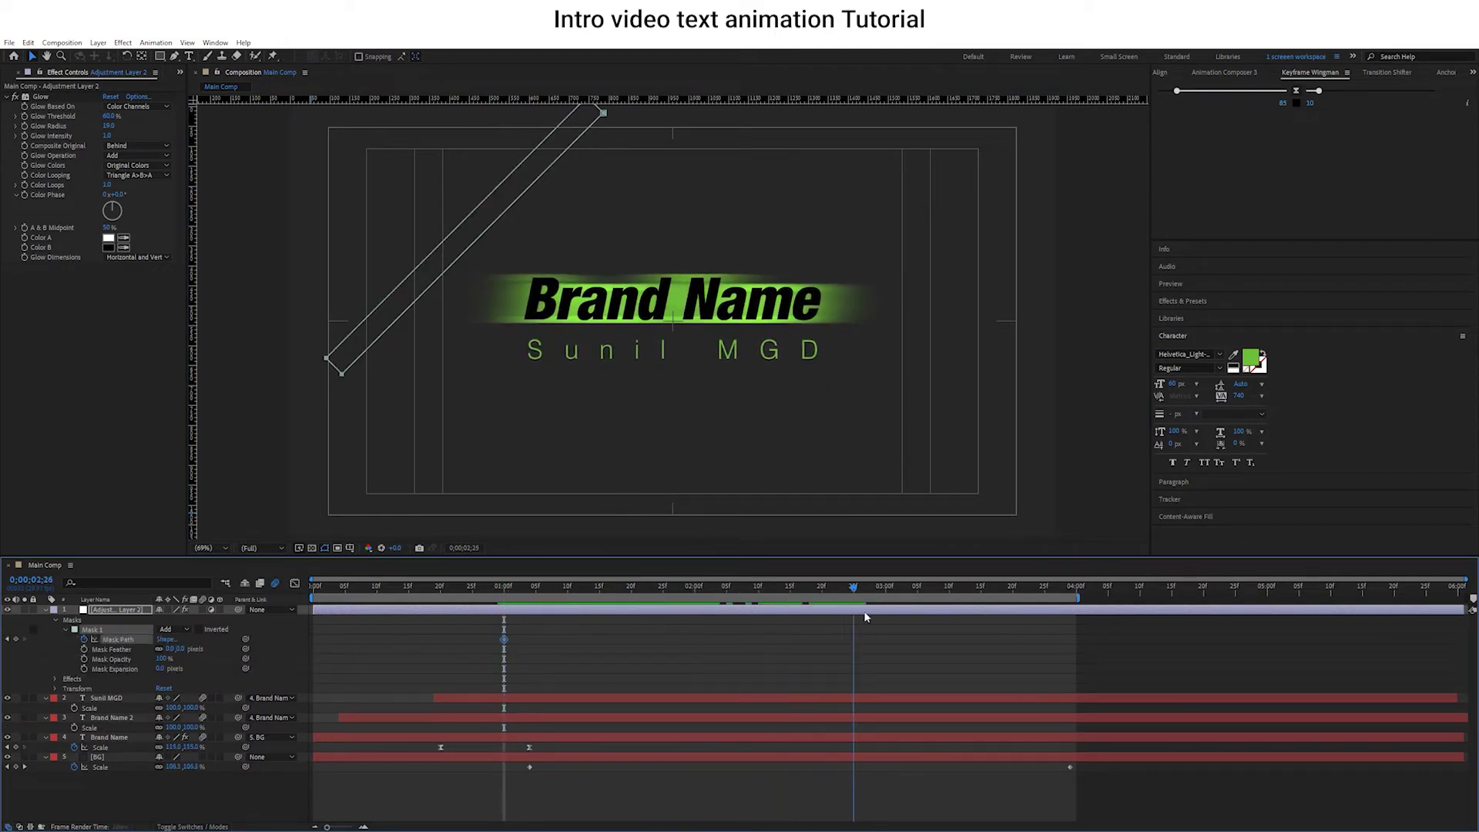
pyautogui.doubleClick(463, 239)
pyautogui.moveTo(462, 241); pyautogui.dragTo(965, 423)
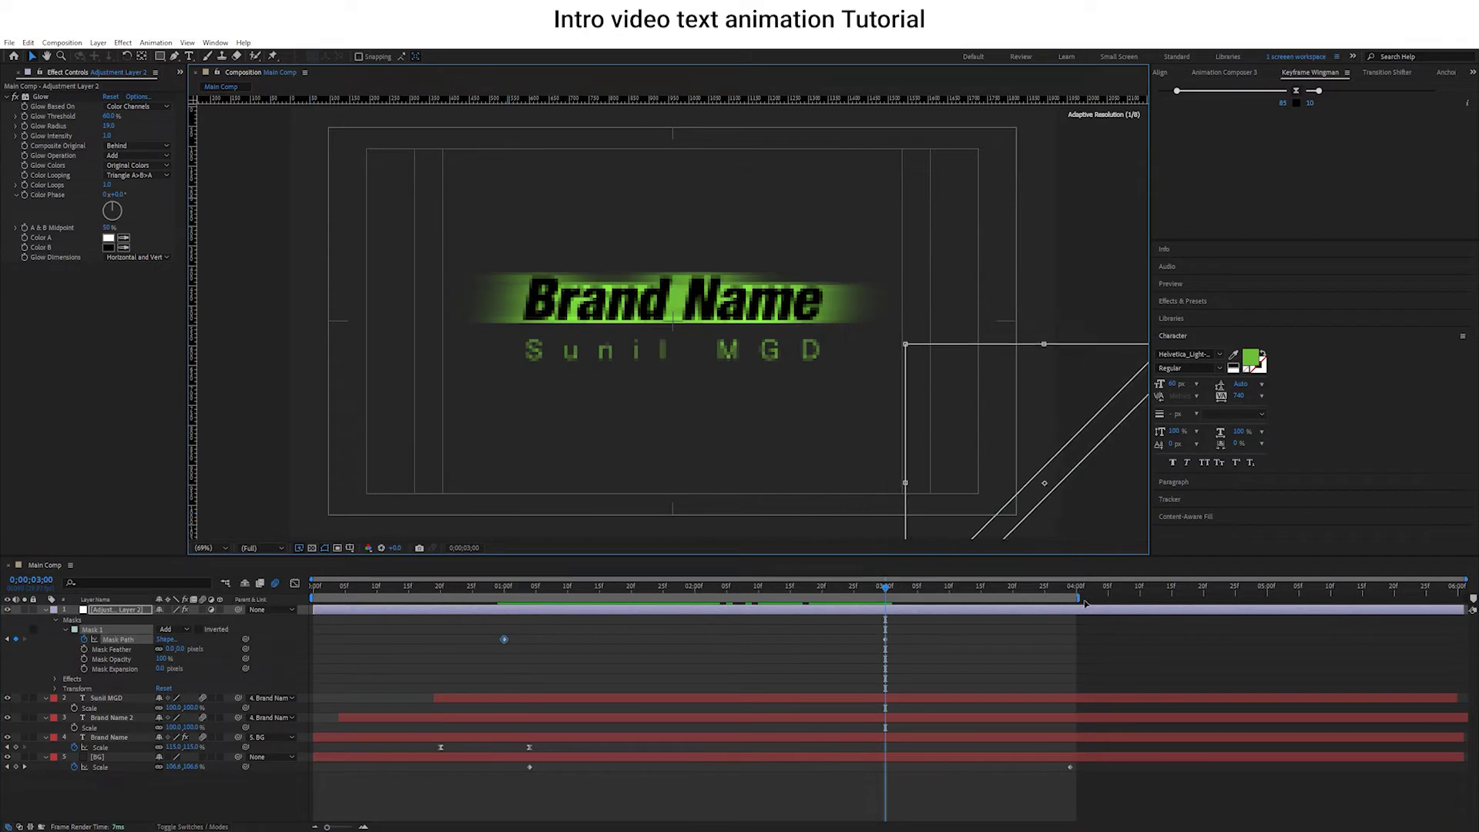
# Apply easy ease to the Mask Path keyframes, set Mask Feather to 70 px, and review the sweep.
pyautogui.moveTo(923, 624); pyautogui.dragTo(463, 660)
pyautogui.click(1310, 103)
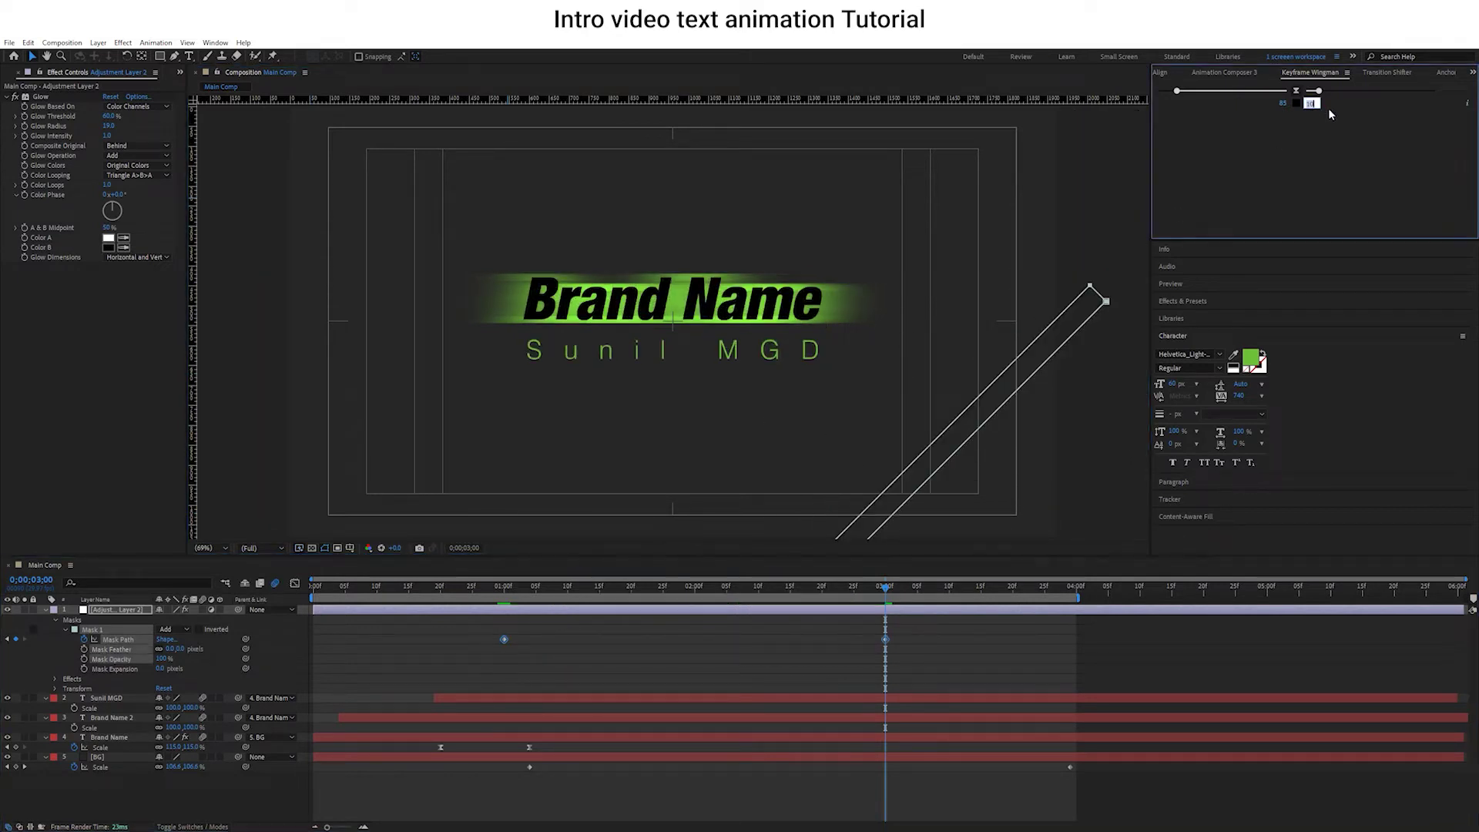
pyautogui.click(1297, 107)
pyautogui.moveTo(885, 587); pyautogui.dragTo(681, 587)
pyautogui.moveTo(171, 649)
pyautogui.mouseDown()
pyautogui.moveTo(168, 665)
pyautogui.moveTo(213, 685)
pyautogui.mouseUp()
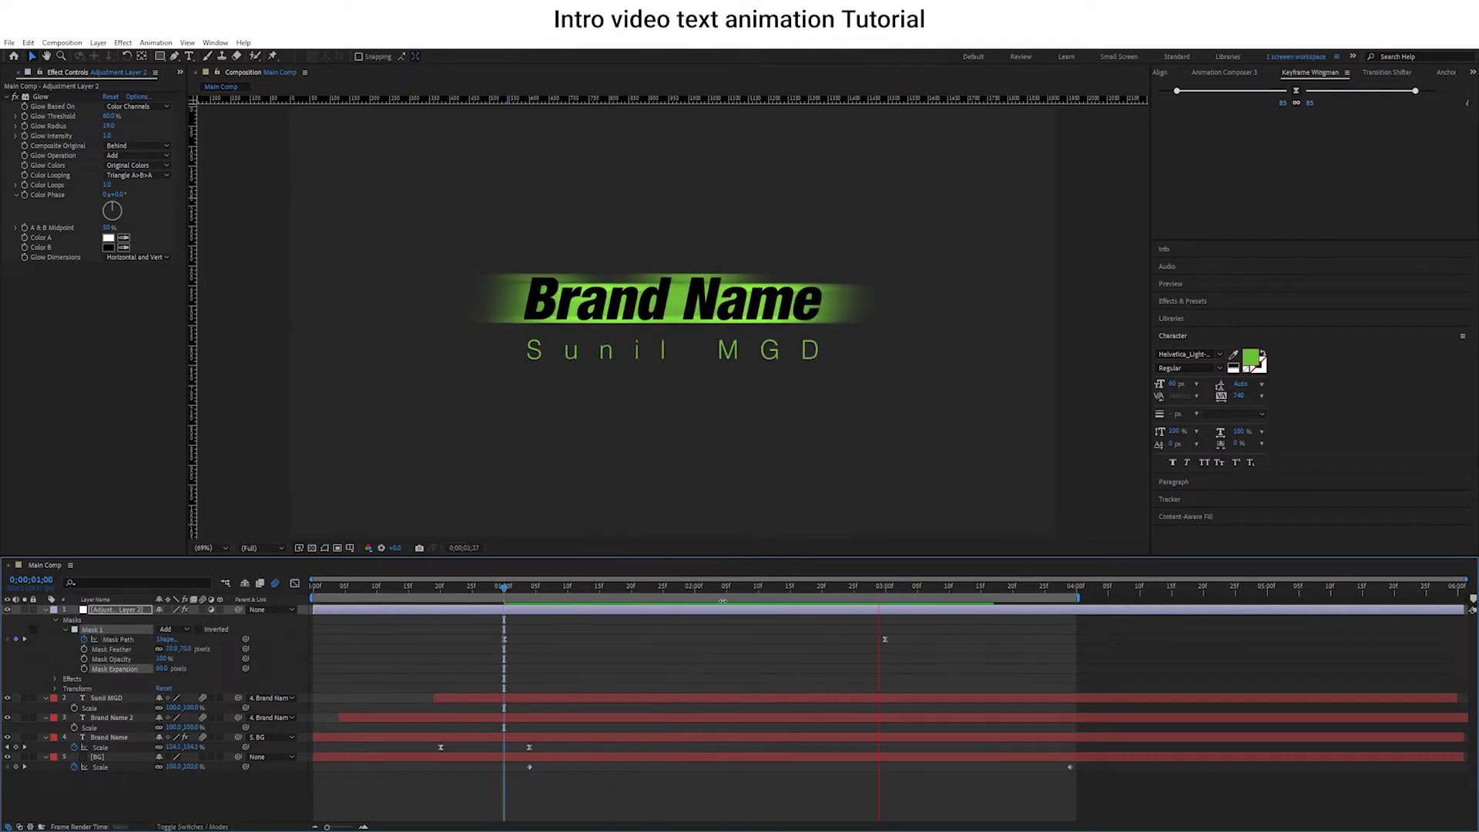
pyautogui.moveTo(519, 594); pyautogui.dragTo(647, 620)
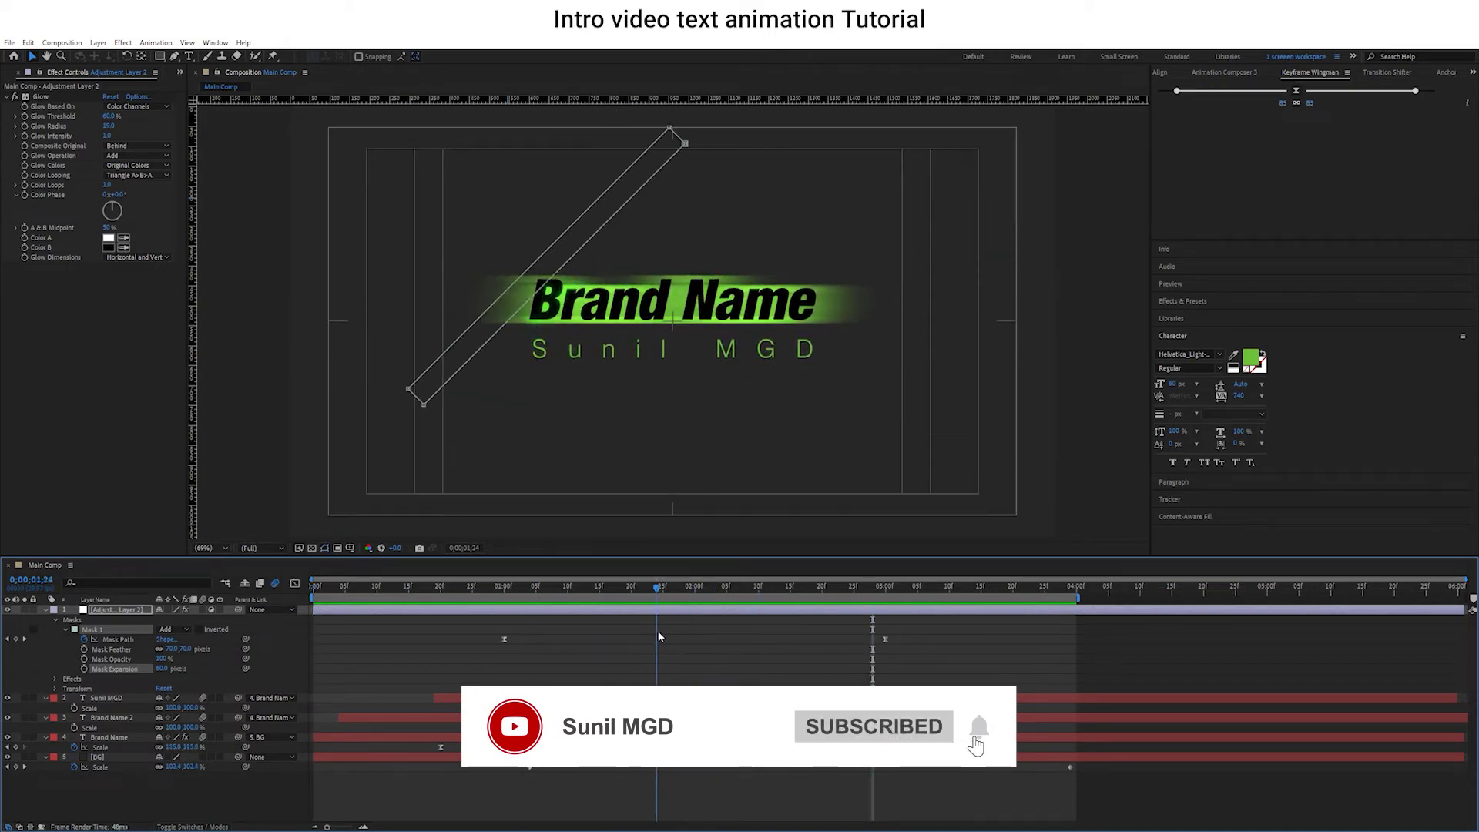
pyautogui.moveTo(570, 642); pyautogui.dragTo(638, 642)
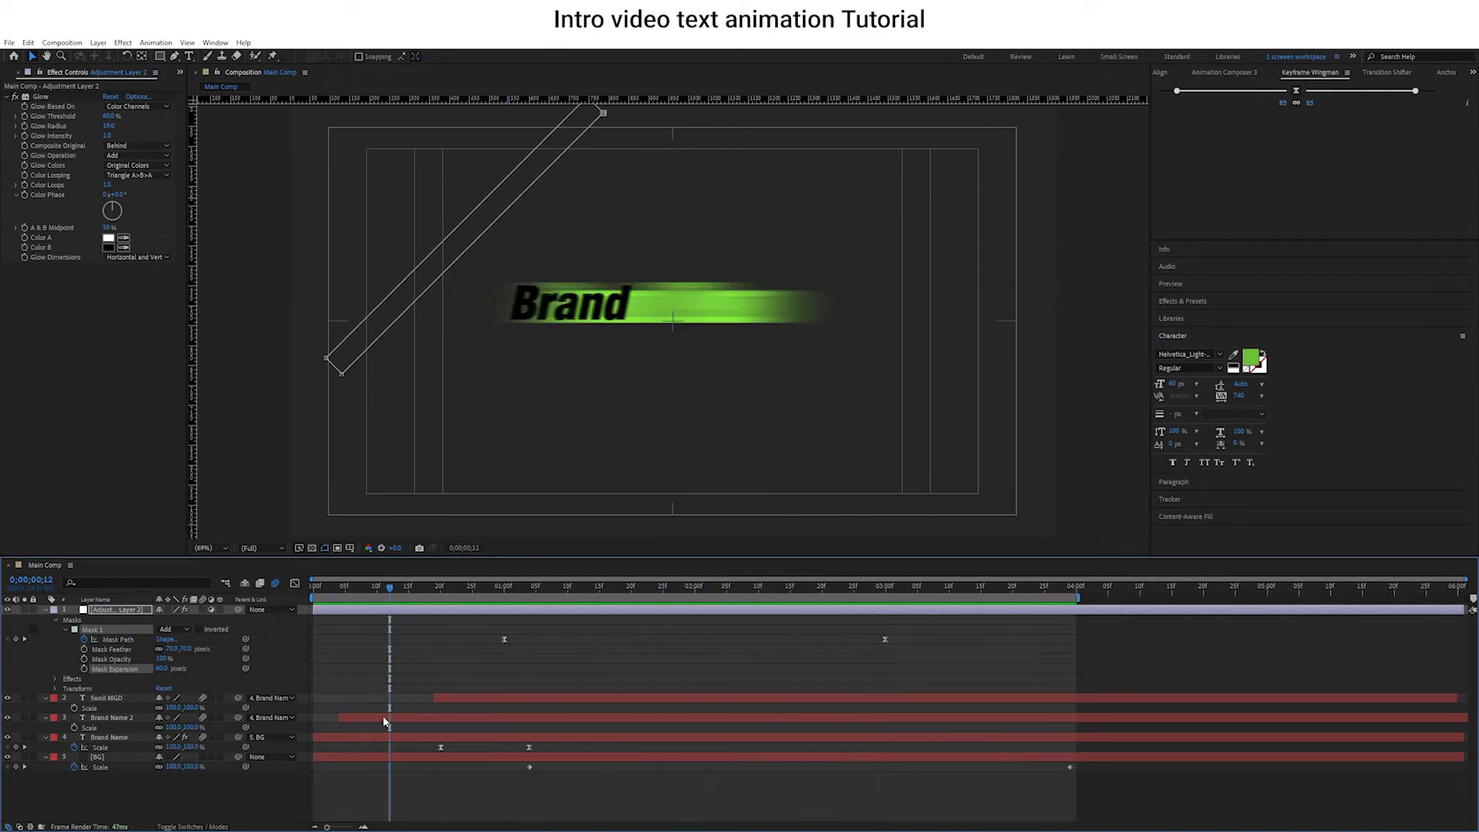
pyautogui.click(358, 735)
# Apply easy ease to Brand Name's opacity keyframes and preview the fade-in.
pyautogui.press('t')
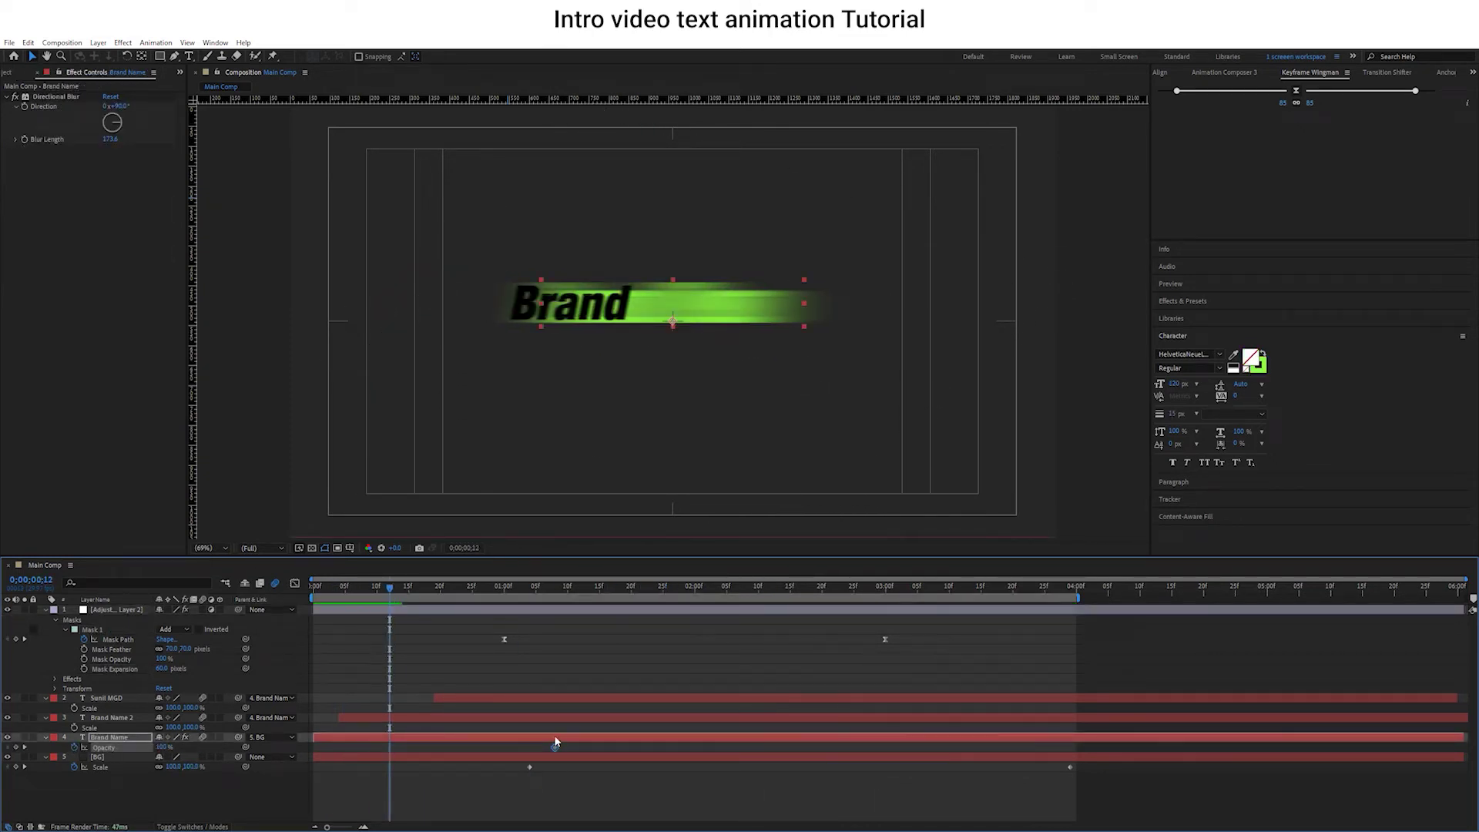
pyautogui.click(699, 589)
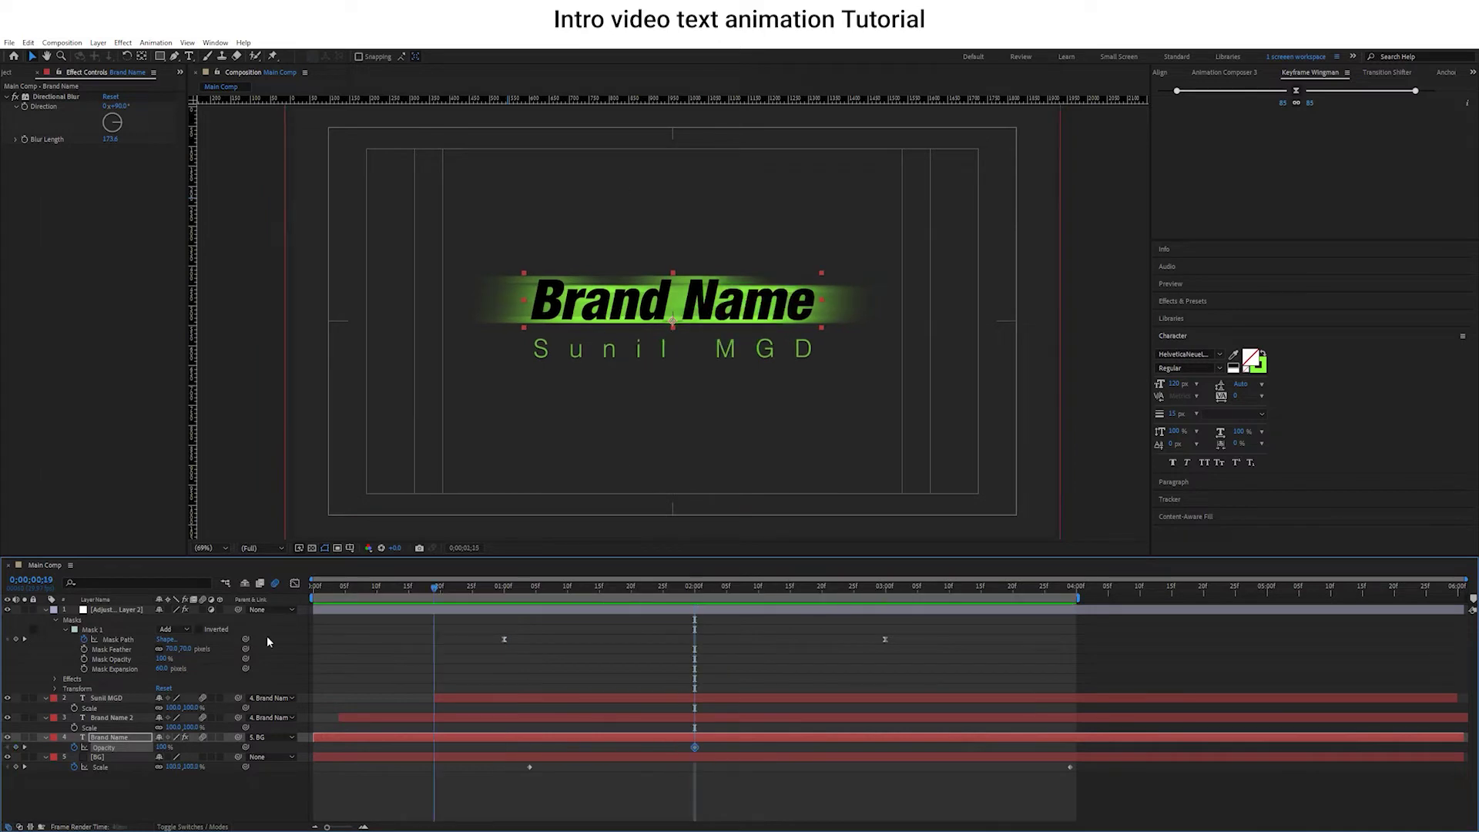
pyautogui.click(1296, 90)
pyautogui.press('space')
pyautogui.press('space')
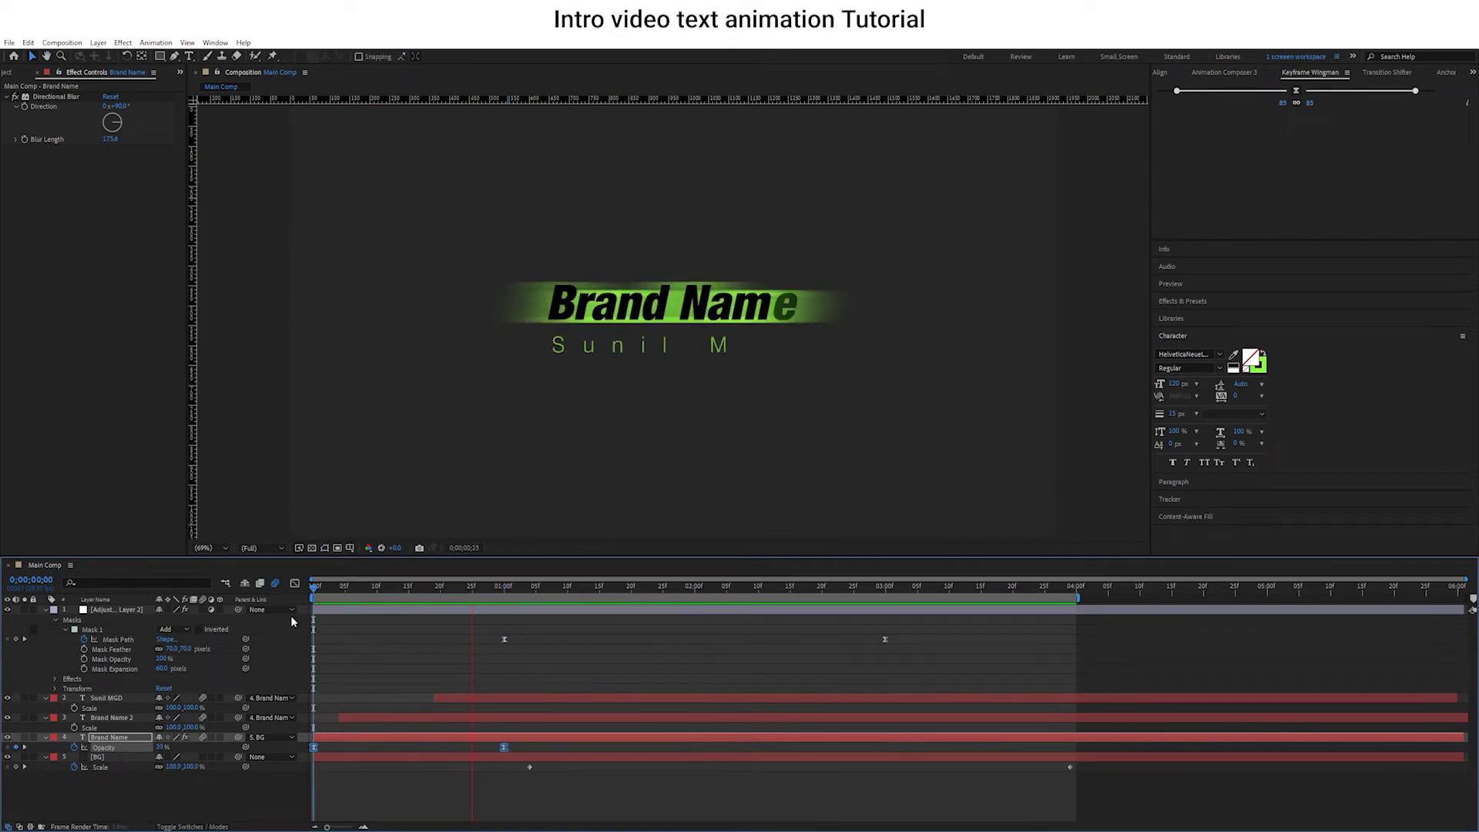
pyautogui.press('space')
# Shift the first Mask Path keyframe later to 0;00;01;15 and review the sweep timing.
pyautogui.moveTo(909, 633); pyautogui.dragTo(487, 653)
pyautogui.click(600, 601)
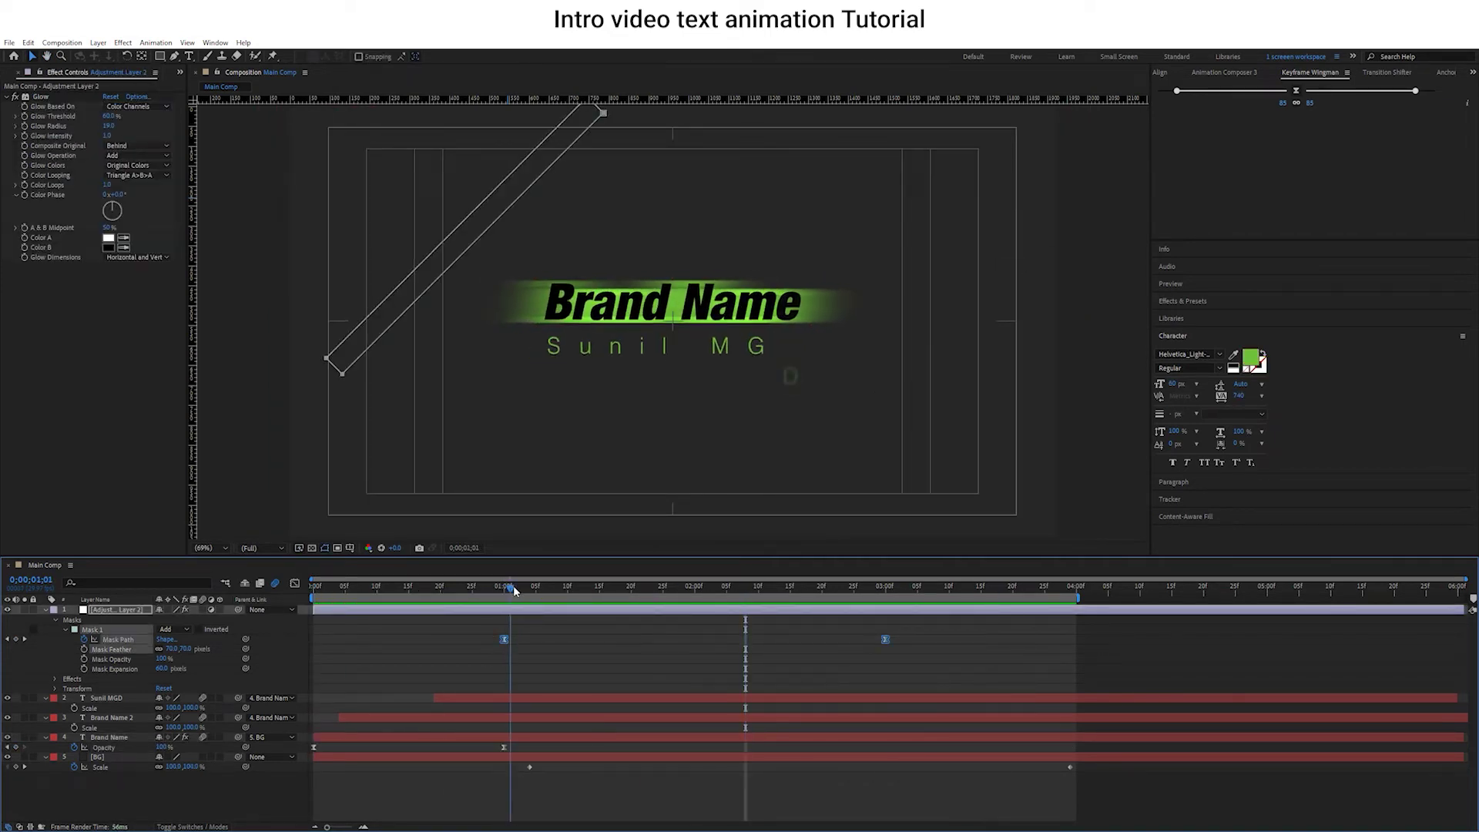
pyautogui.moveTo(580, 640); pyautogui.dragTo(599, 640)
pyautogui.moveTo(599, 587); pyautogui.dragTo(1060, 607)
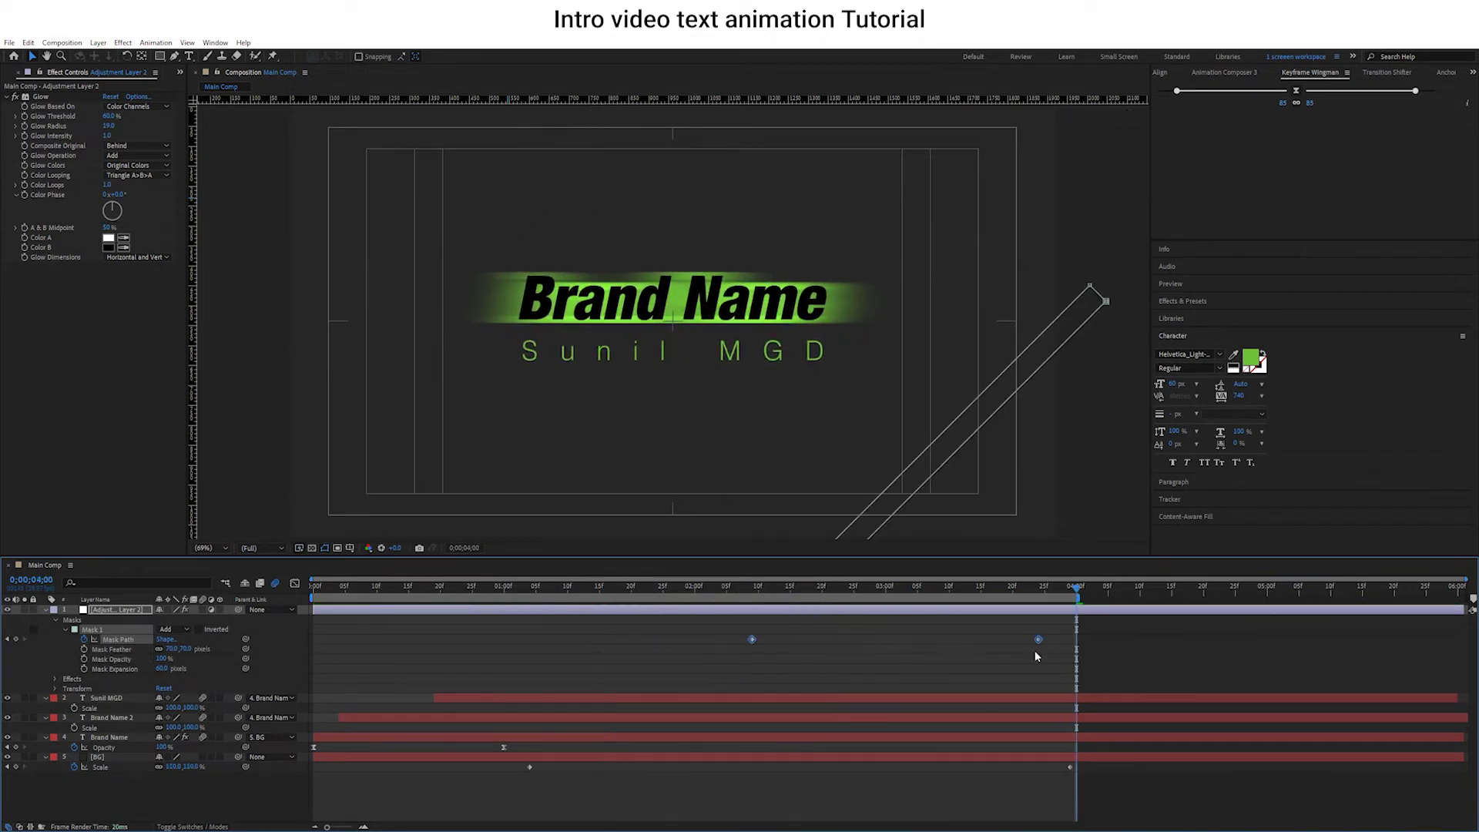
pyautogui.press('`')
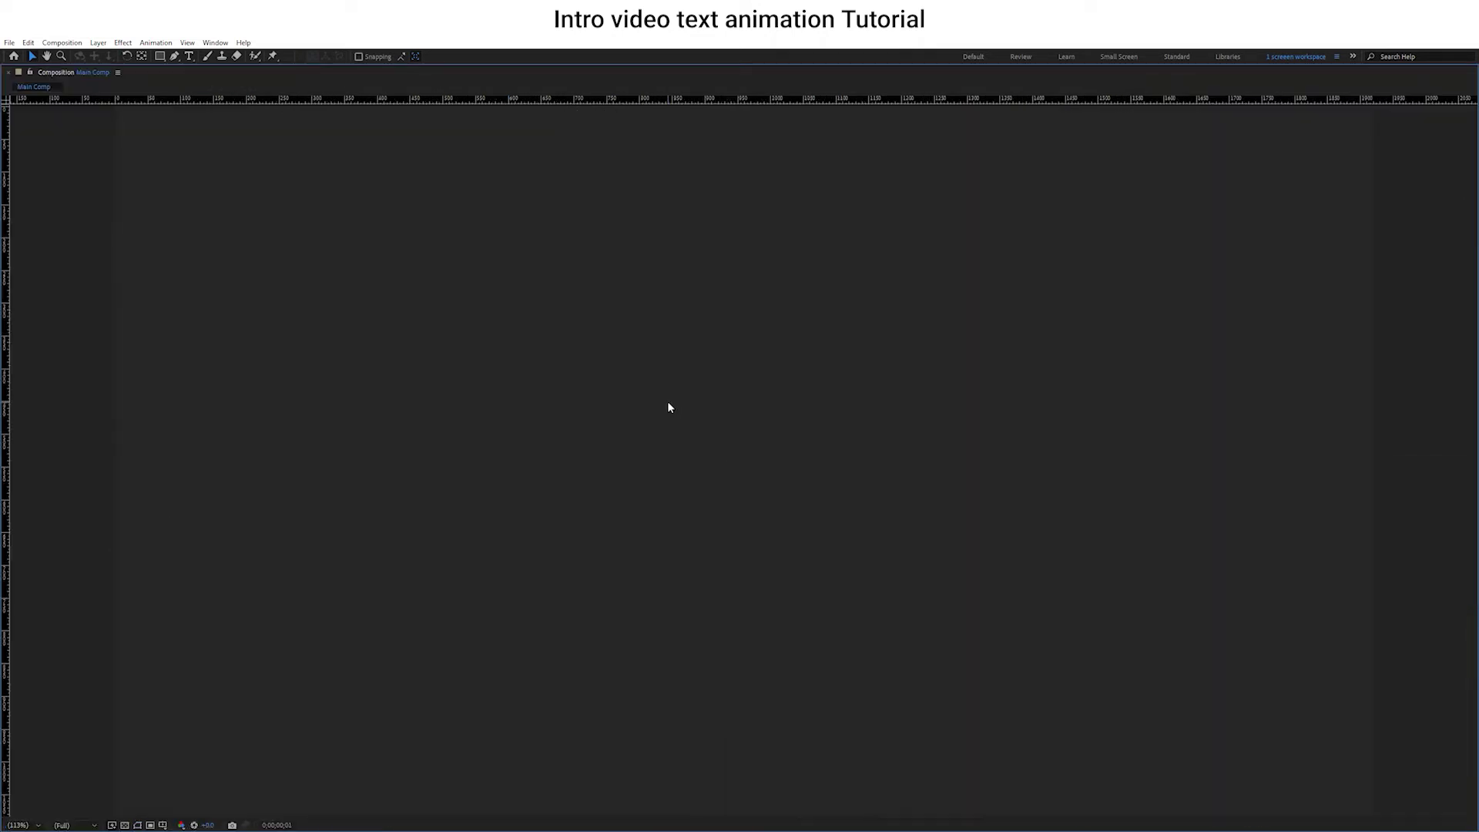
# Preview the animation full screen and check the Sunil MGD layer's keyframes.
pyautogui.press('space')
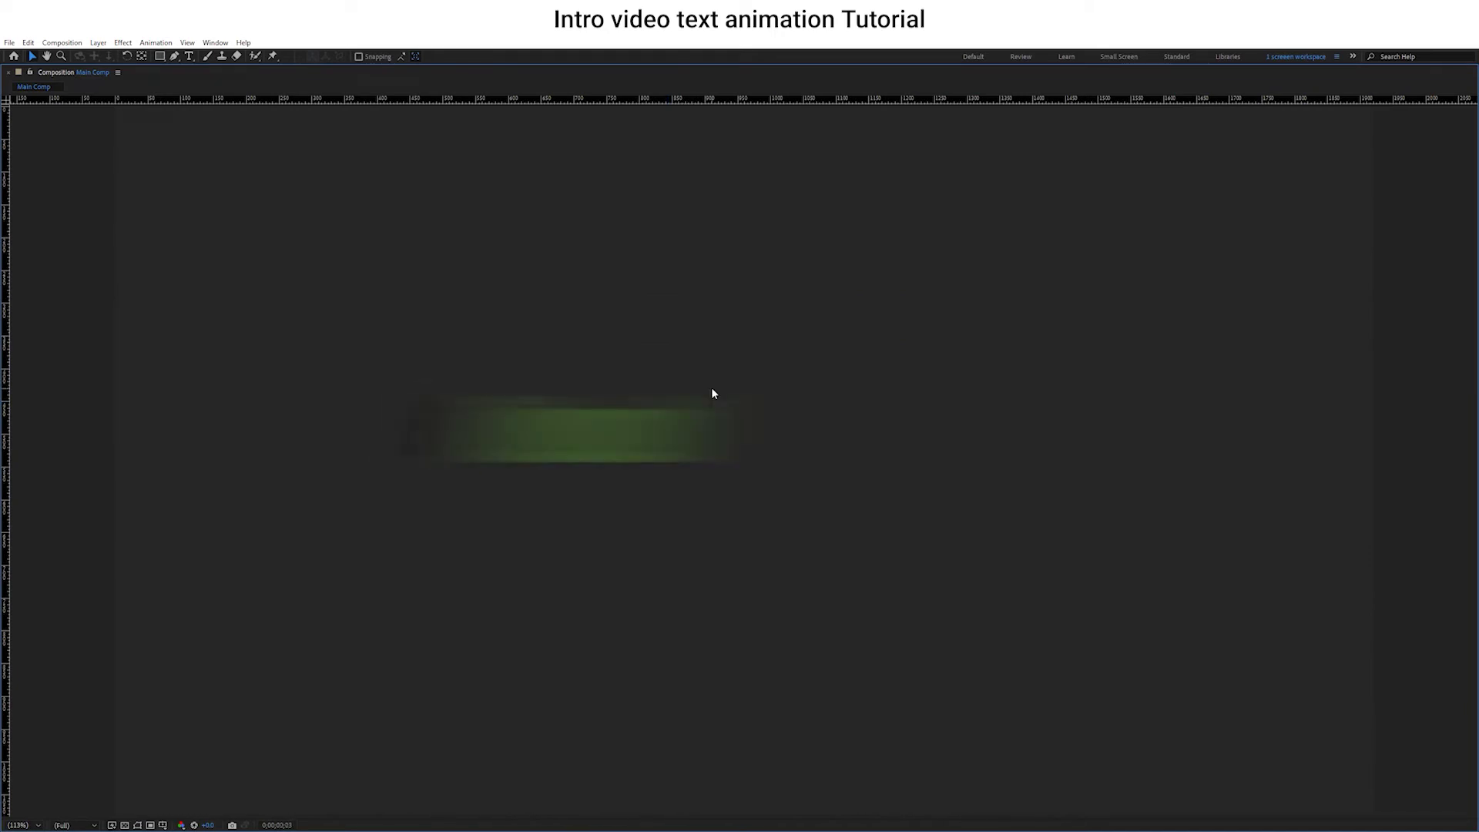
pyautogui.press('`')
pyautogui.click(372, 692)
pyautogui.press('u')
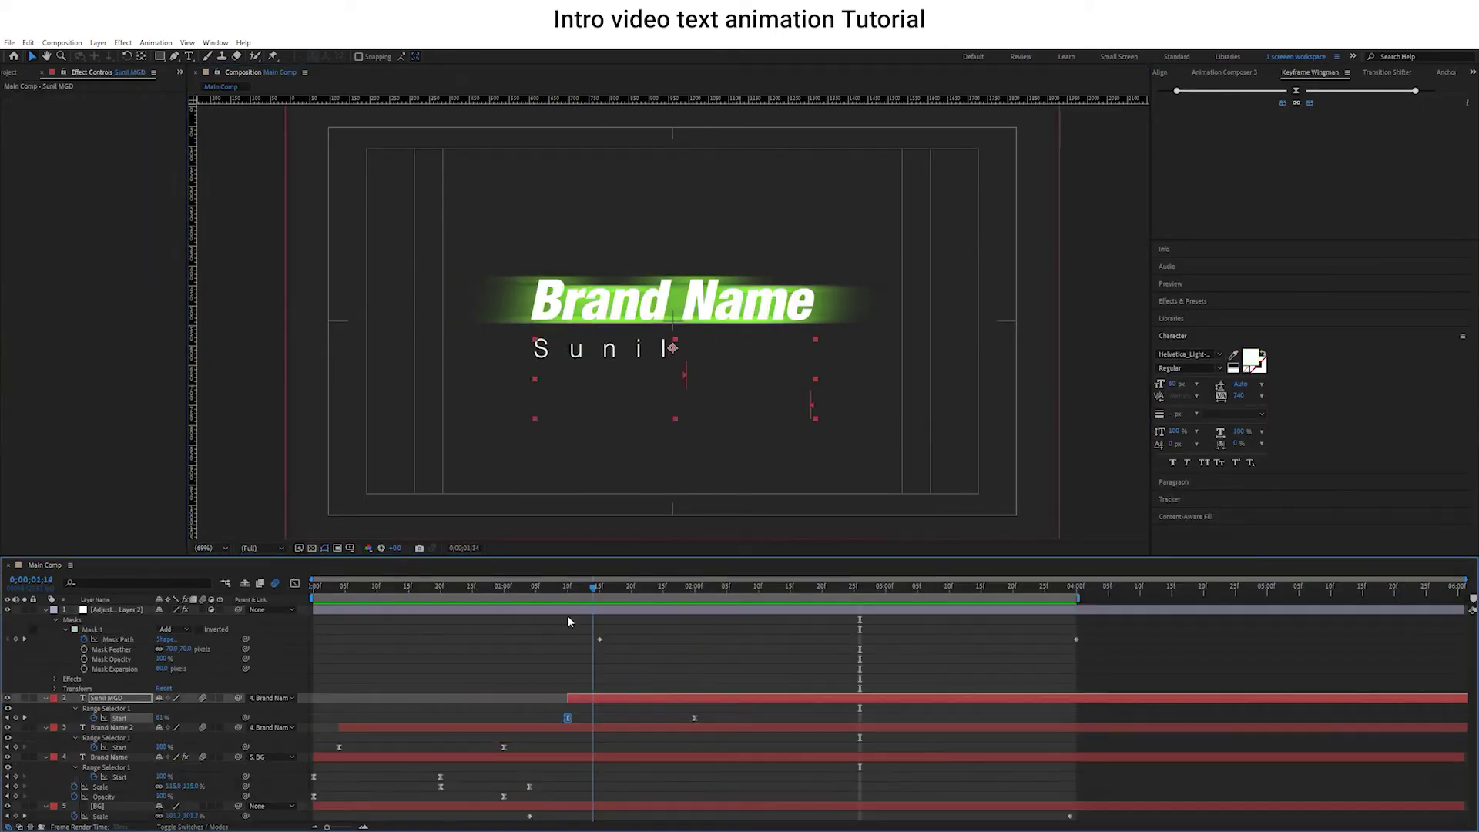
# Duplicate Brand Name 2 as Brand Name 3 and swap its fill and stroke for outlined text.
pyautogui.click(123, 728)
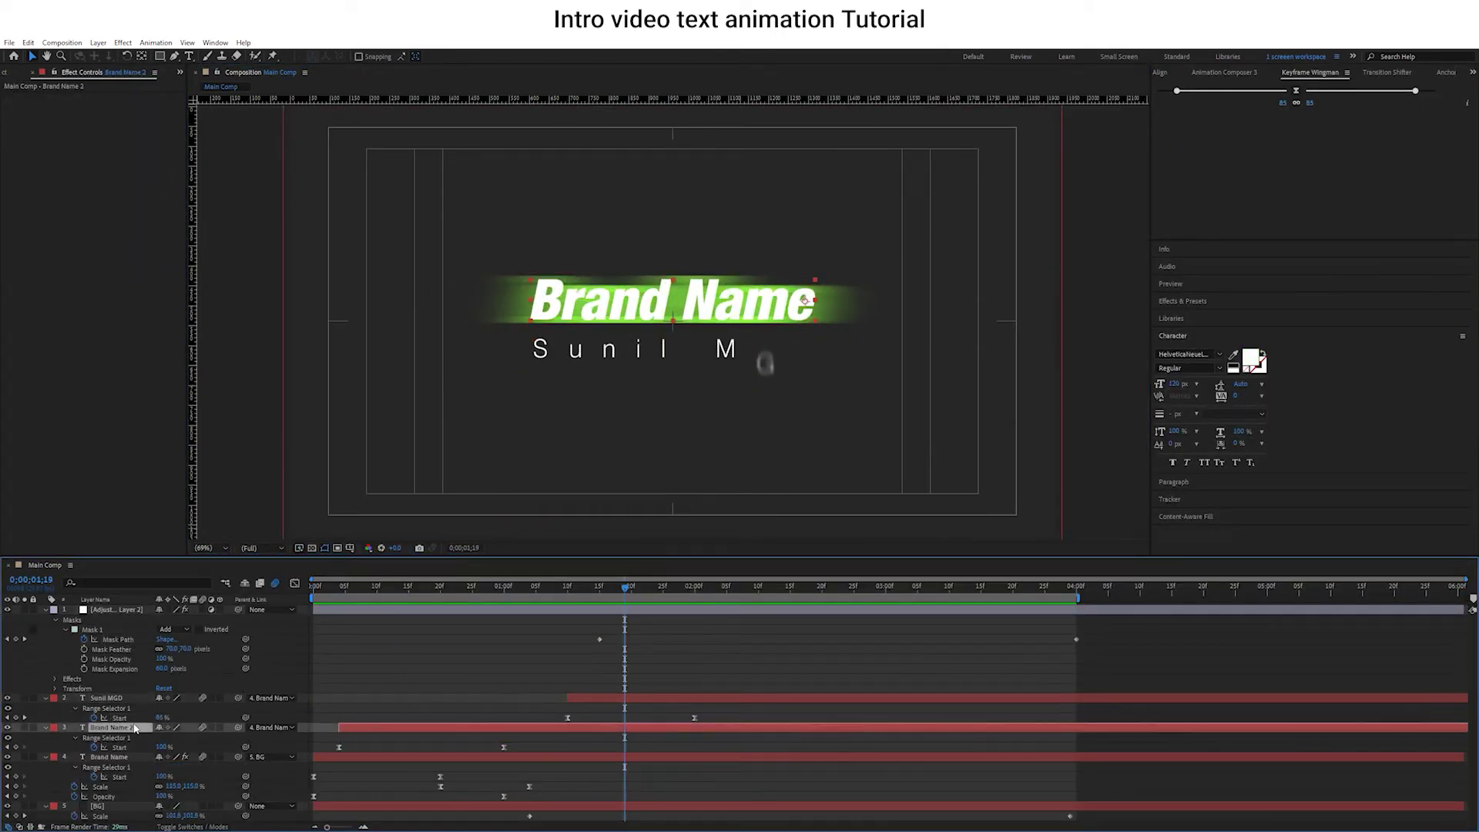
pyautogui.hotkey('ctrl', 'd')
pyautogui.click(1262, 351)
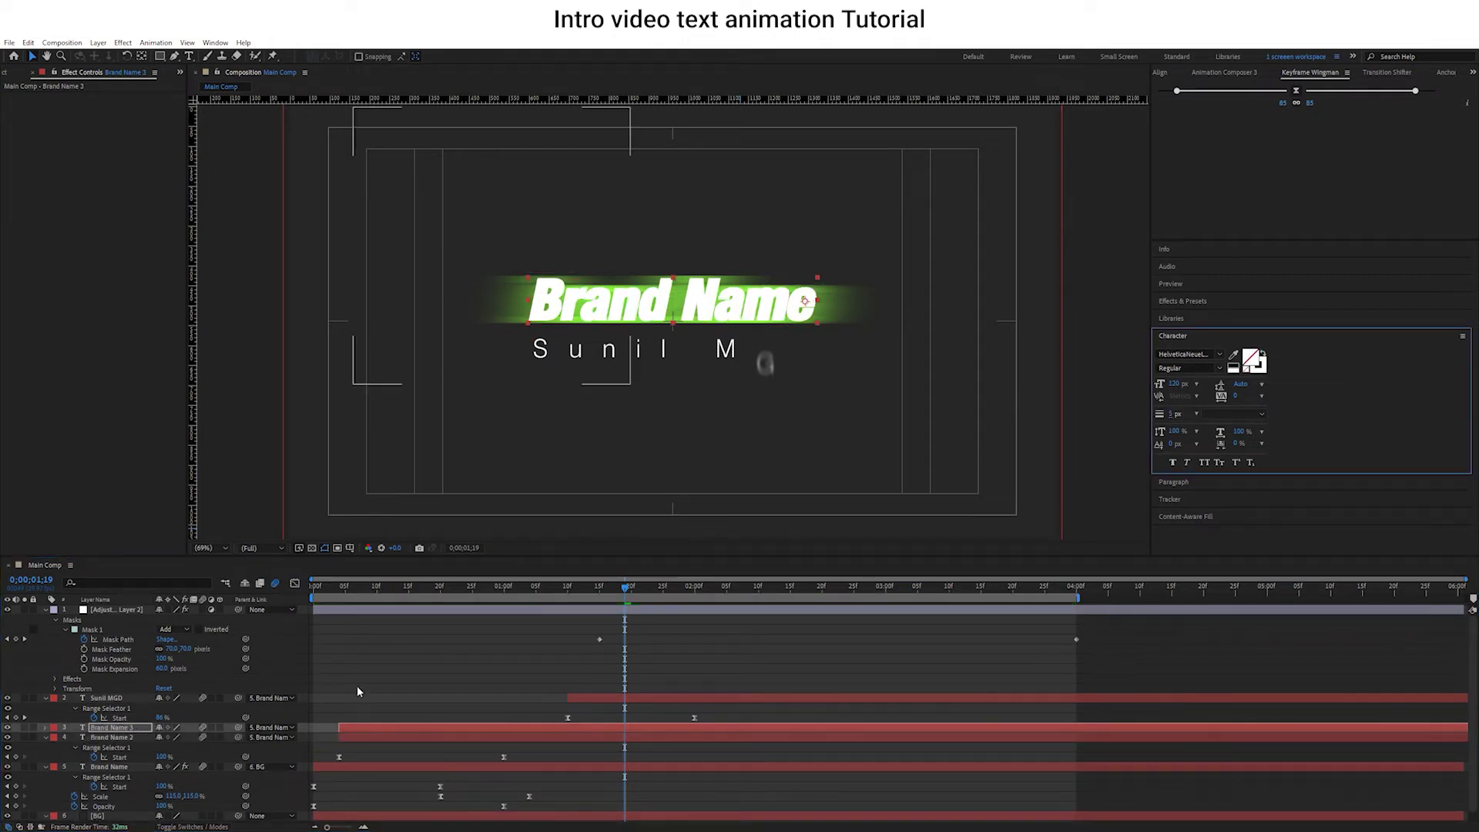
# Scale Brand Name 3 up to 806.4% and thin its outline stroke to 2 px.
pyautogui.press('s')
pyautogui.click(1165, 73)
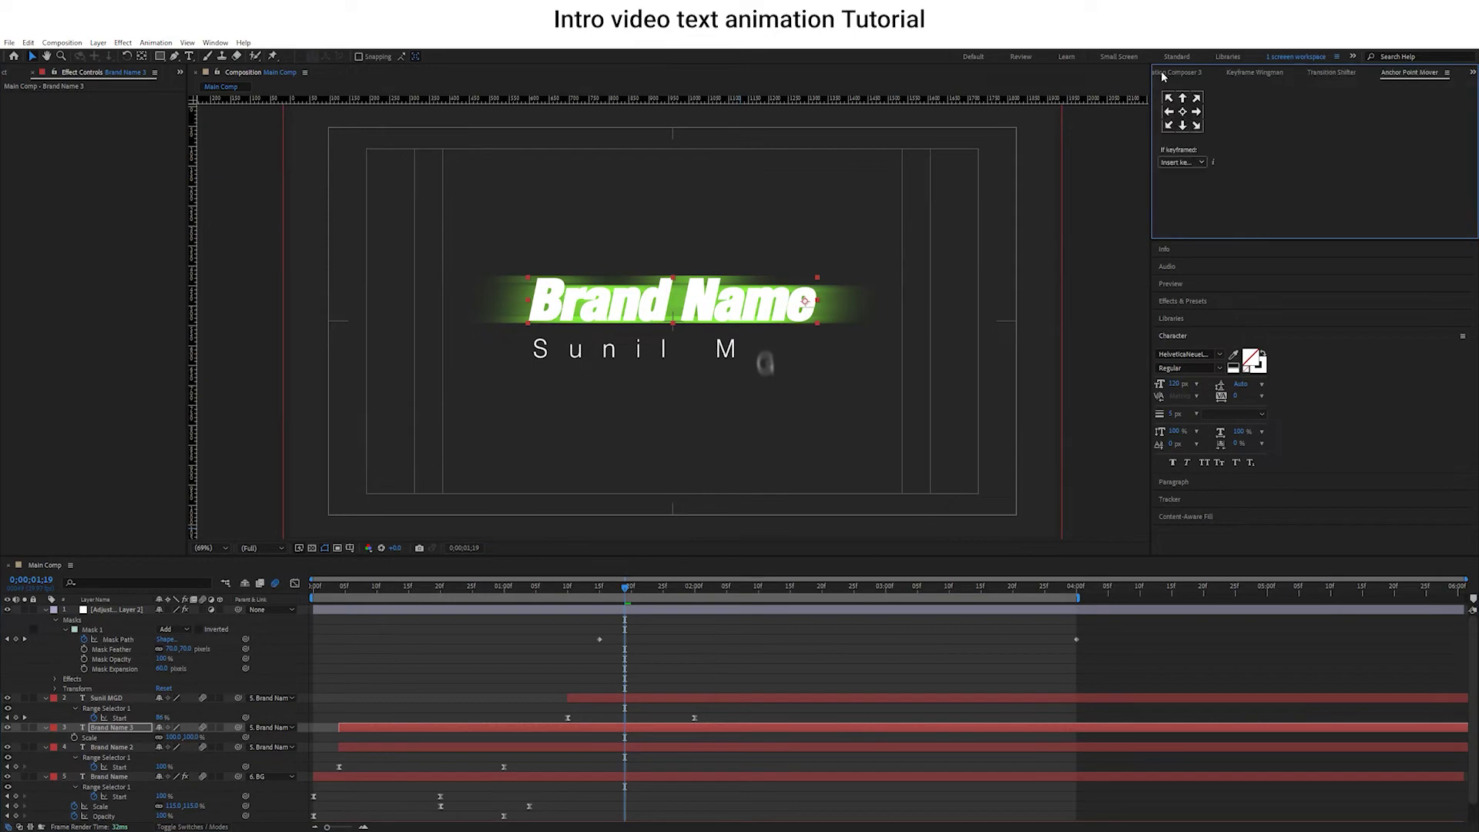
pyautogui.moveTo(505, 277); pyautogui.dragTo(445, 201)
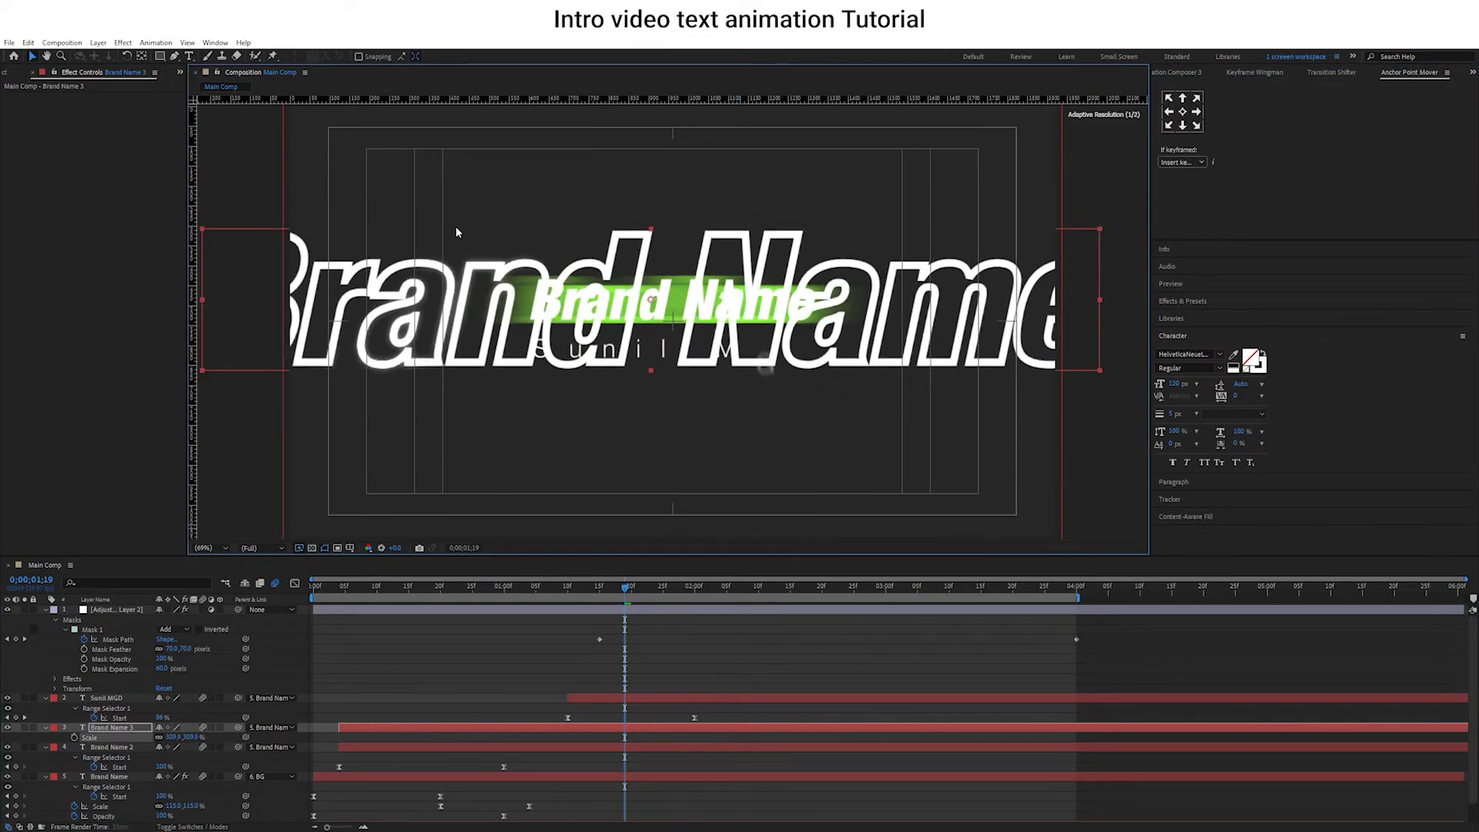
pyautogui.moveTo(1172, 414); pyautogui.dragTo(1163, 413)
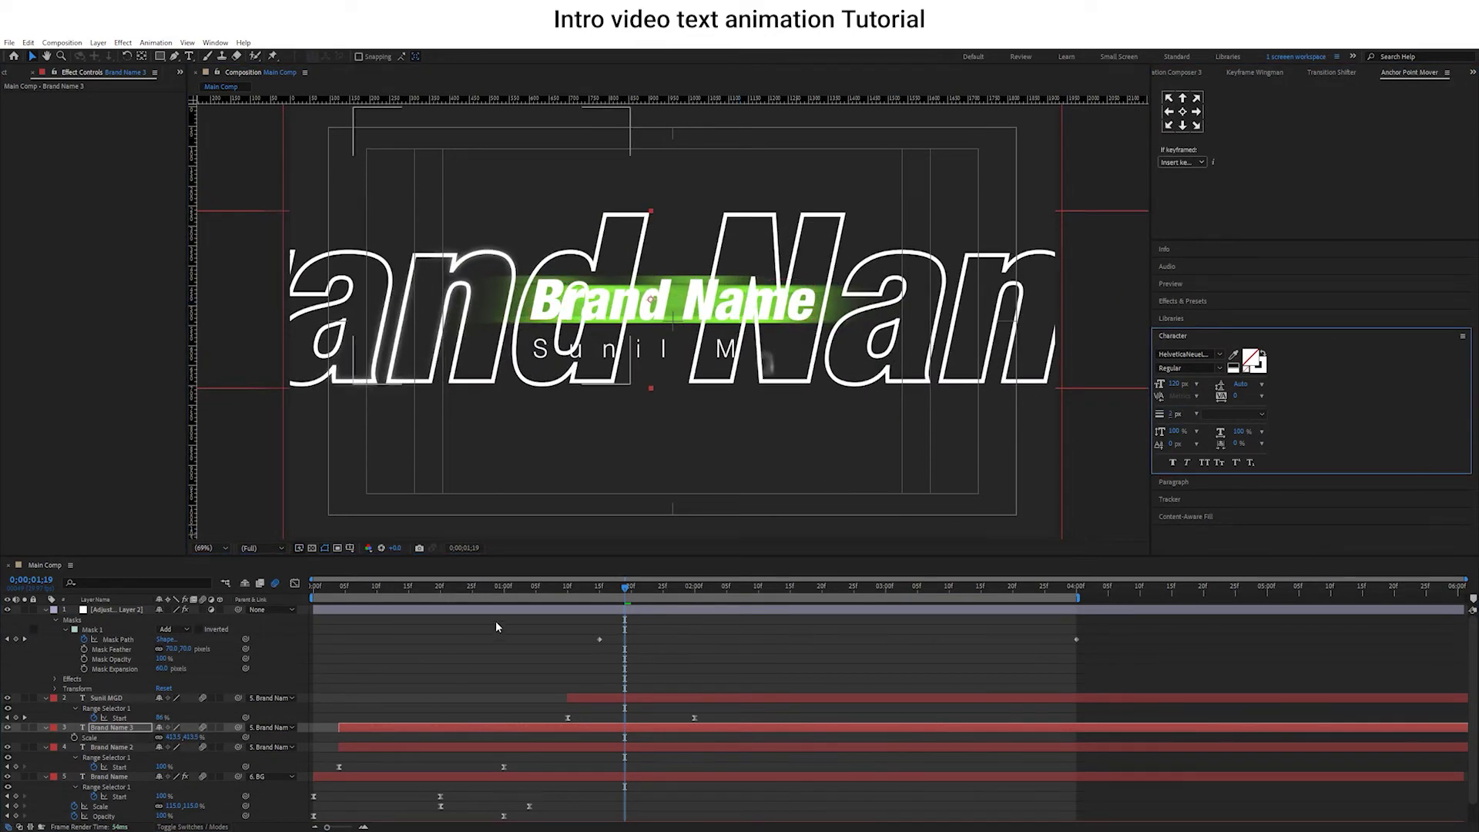
pyautogui.press('u')
pyautogui.press('u')
pyautogui.moveTo(459, 584); pyautogui.dragTo(592, 633)
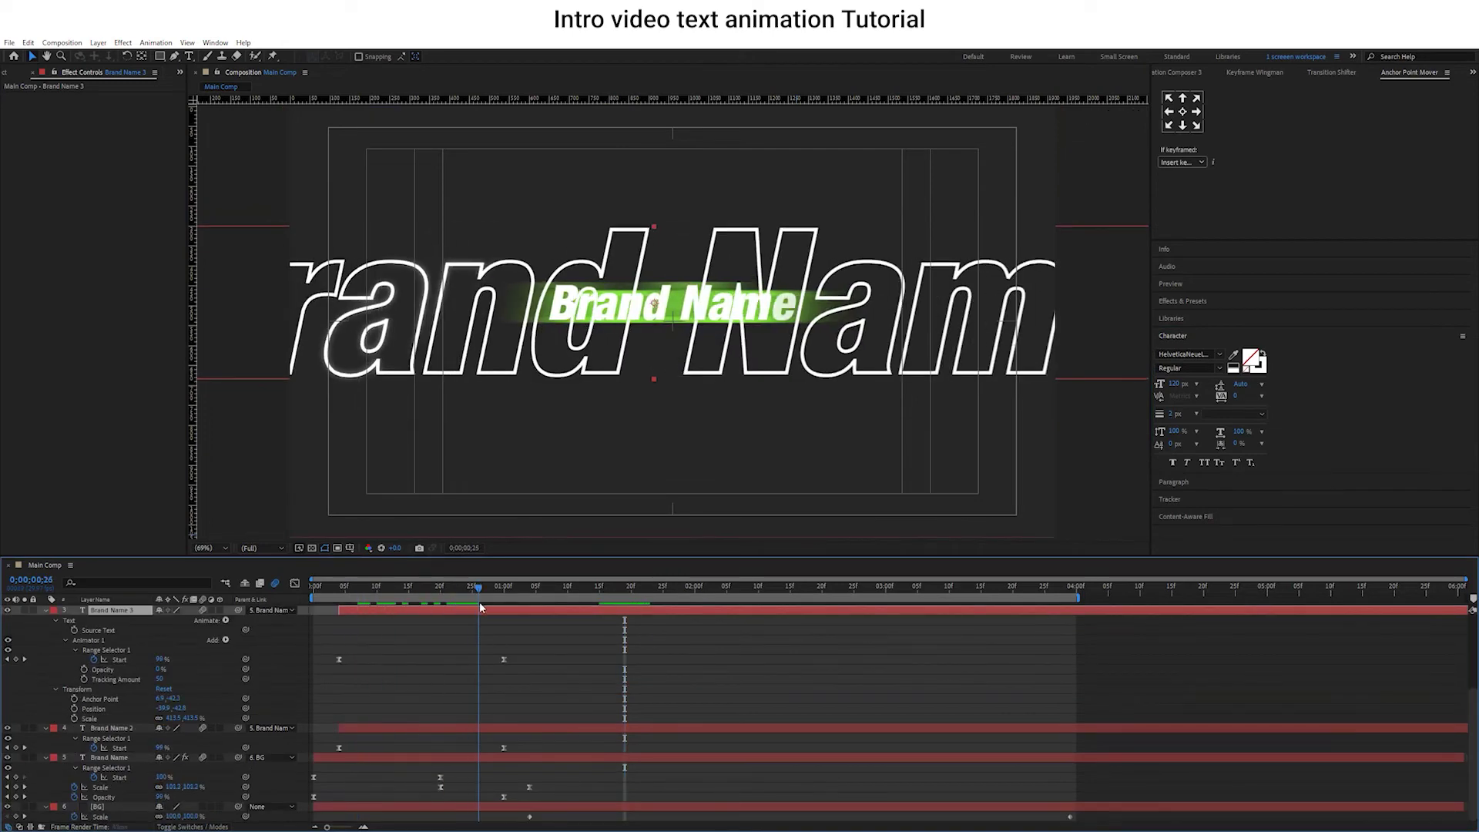
pyautogui.moveTo(678, 389); pyautogui.dragTo(1329, 462)
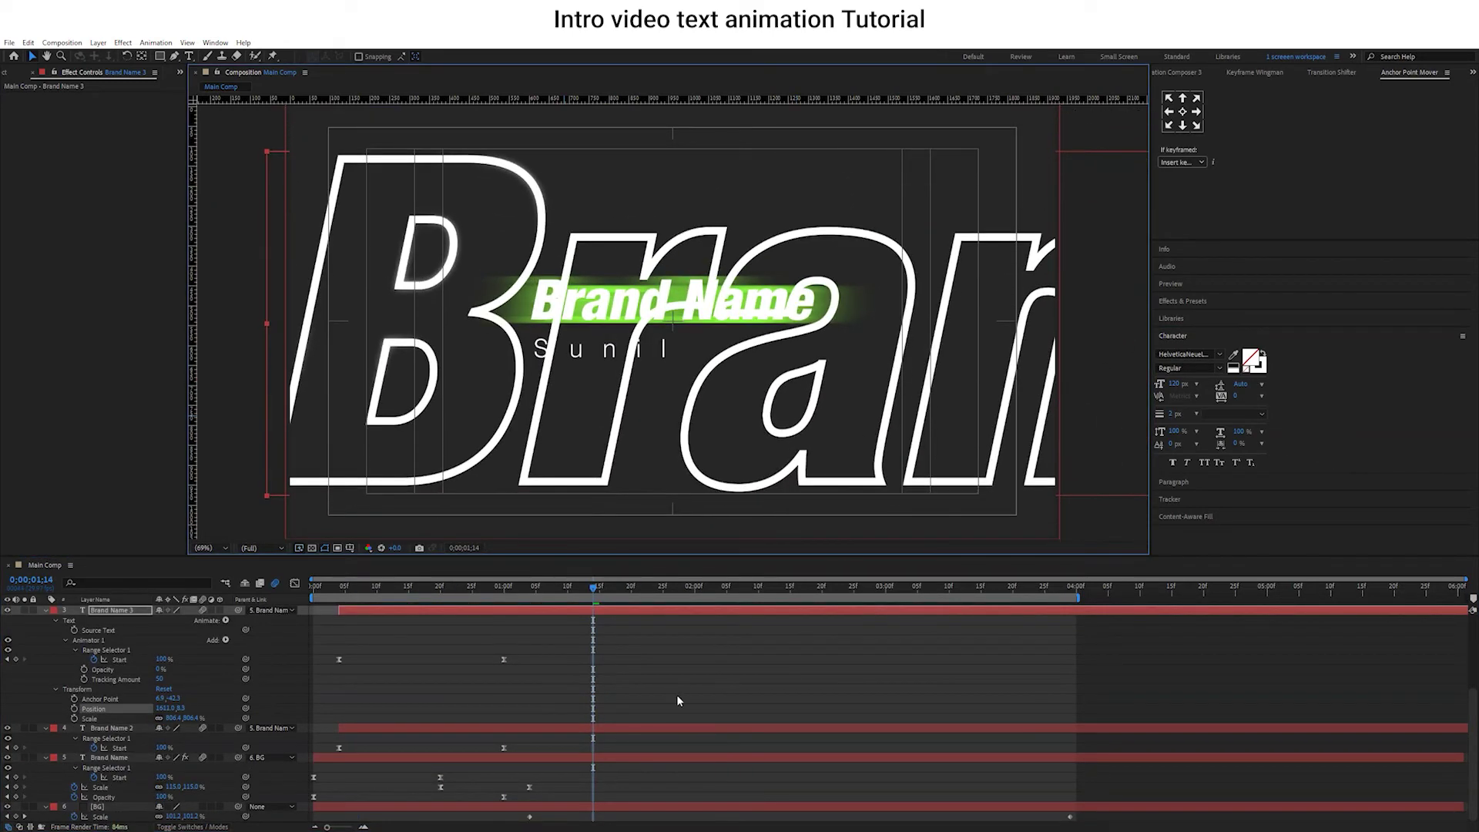
# Send Brand Name 3 behind the title layers and eyedropper the green glow into its stroke.
pyautogui.hotkey('ctrl', '[')
pyautogui.hotkey('ctrl', '[')
pyautogui.click(1233, 354)
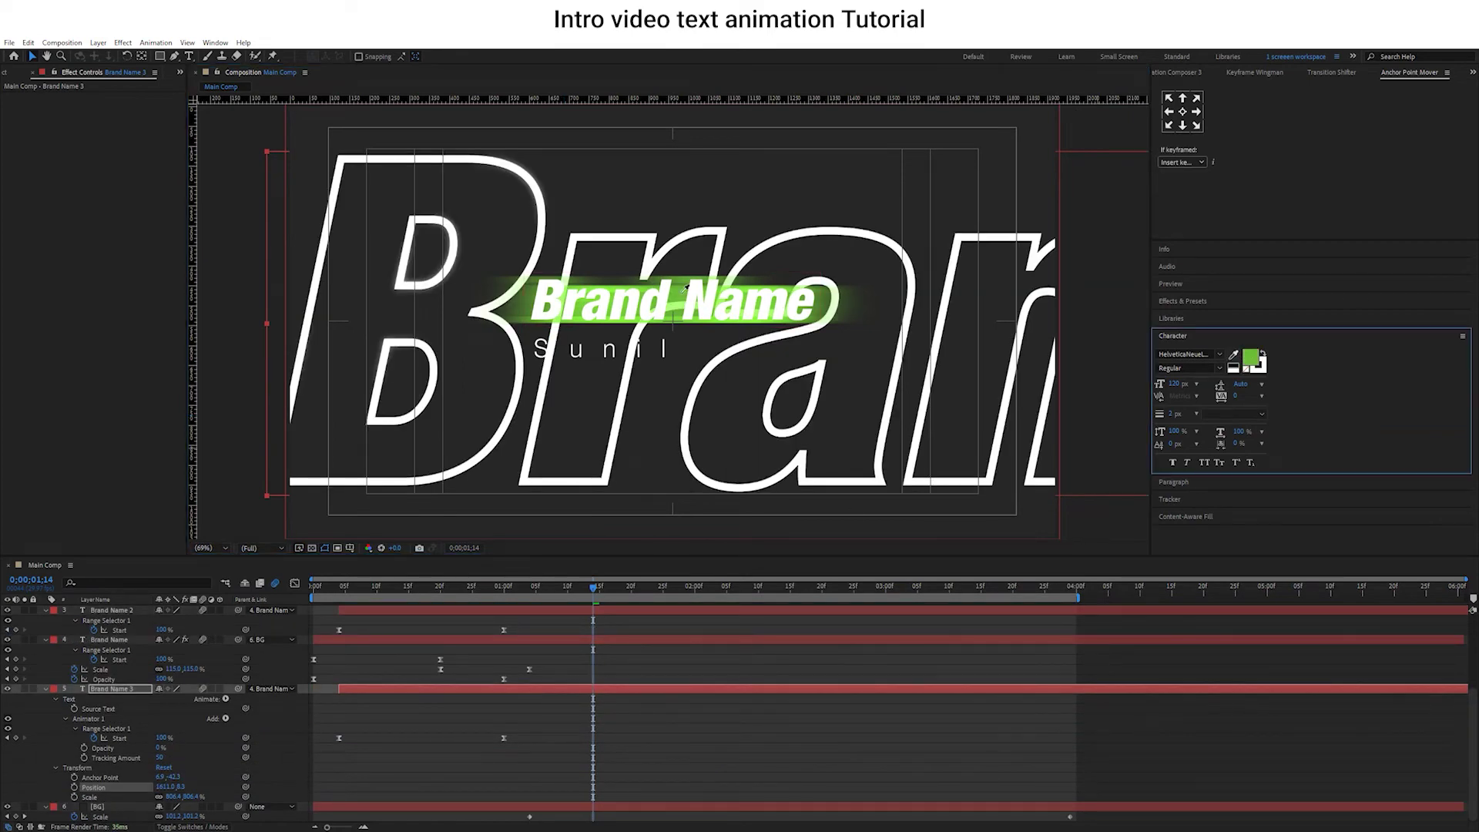
pyautogui.click(584, 299)
pyautogui.moveTo(594, 587)
pyautogui.mouseDown()
pyautogui.moveTo(378, 633)
pyautogui.moveTo(470, 668)
pyautogui.mouseUp()
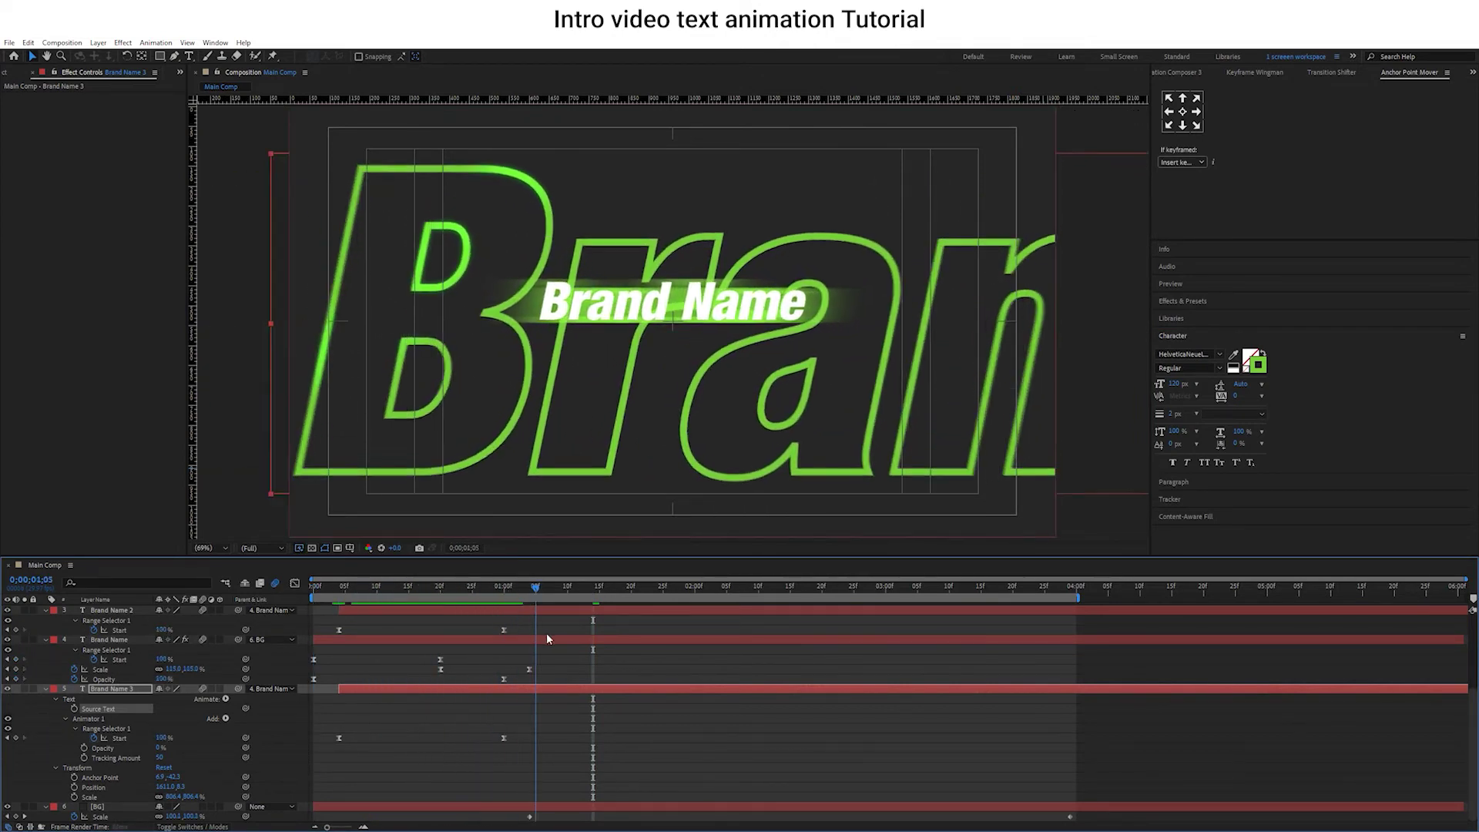
# Enlarge Brand Name 3's outline echo to 1069.4% scale.
pyautogui.press('u')
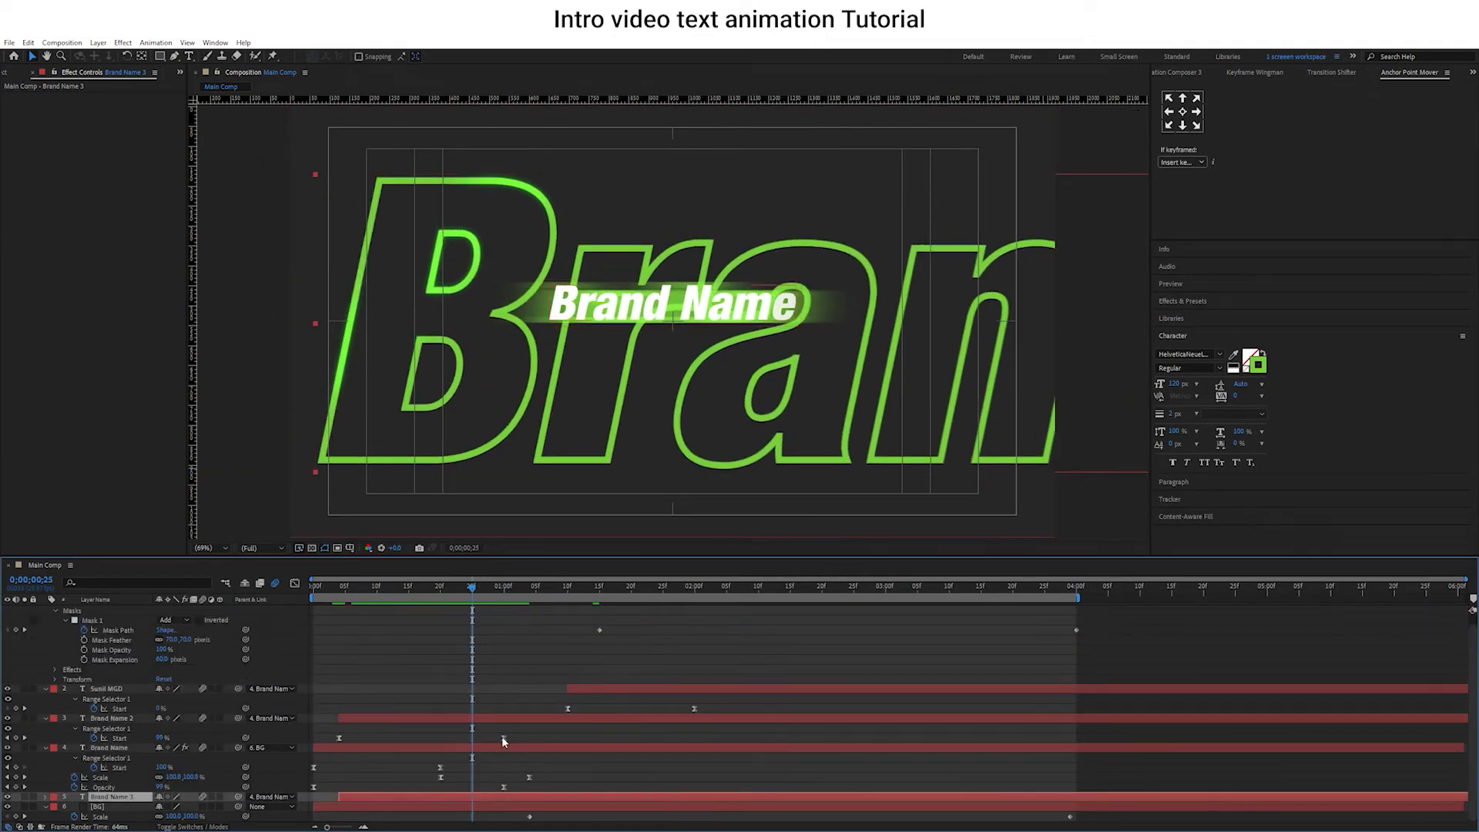
pyautogui.click(456, 718)
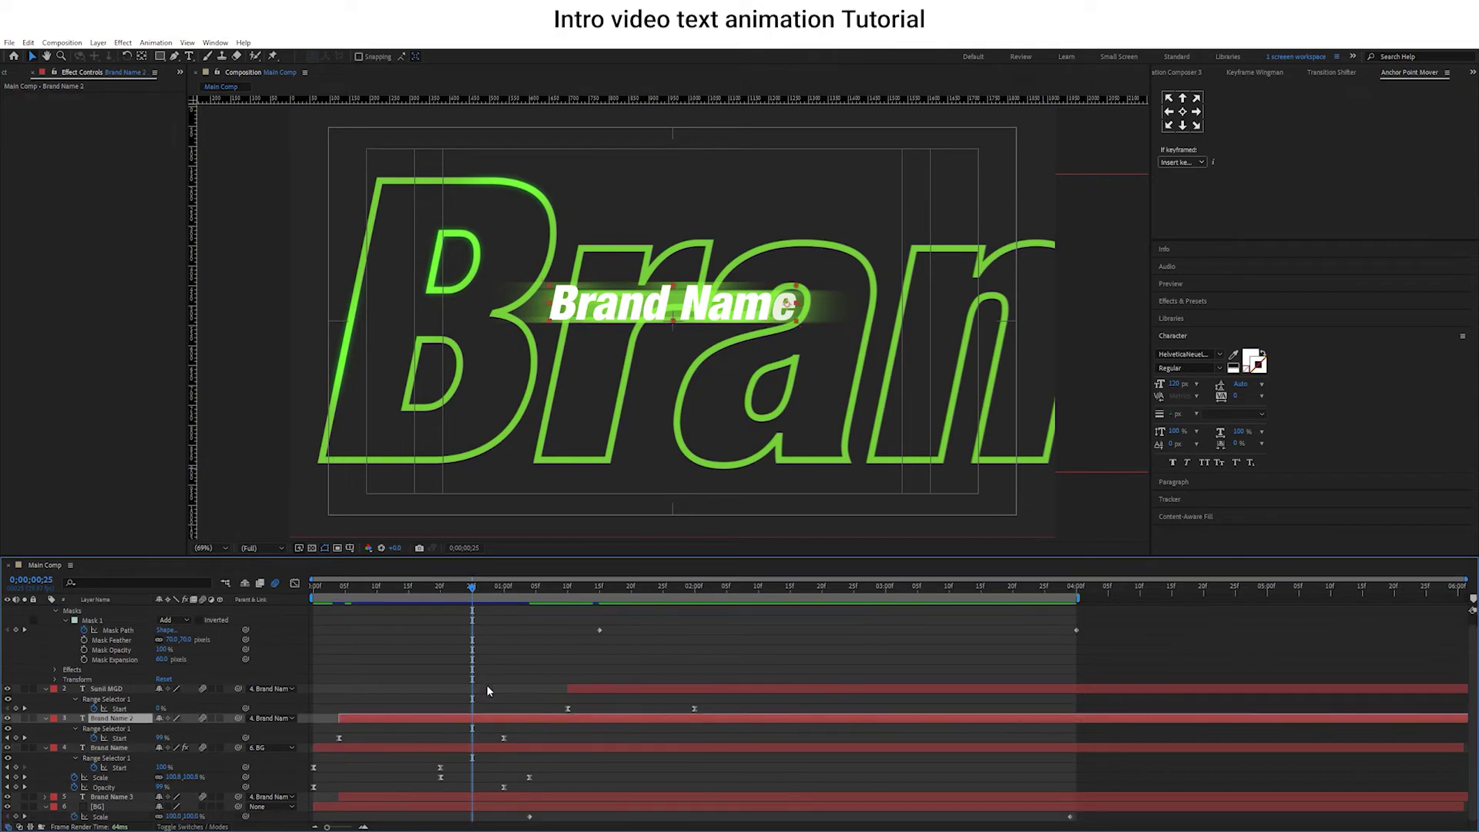
pyautogui.click(400, 790)
pyautogui.press('s')
pyautogui.moveTo(185, 797); pyautogui.dragTo(755, 427)
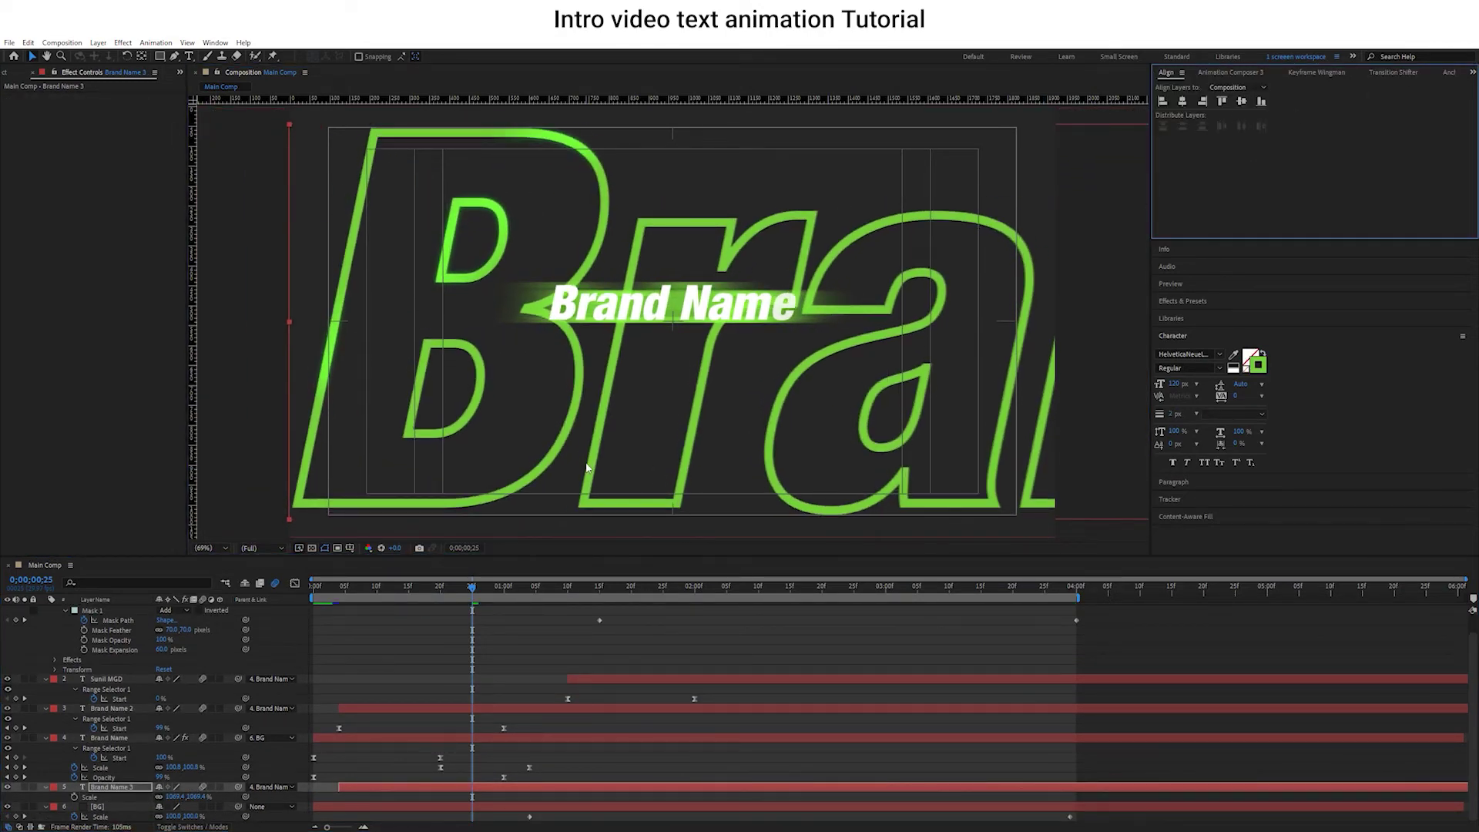
# Align the echo's left edge to the composition and reveal its Range Selector Start keyframes.
pyautogui.click(1163, 101)
pyautogui.click(1222, 101)
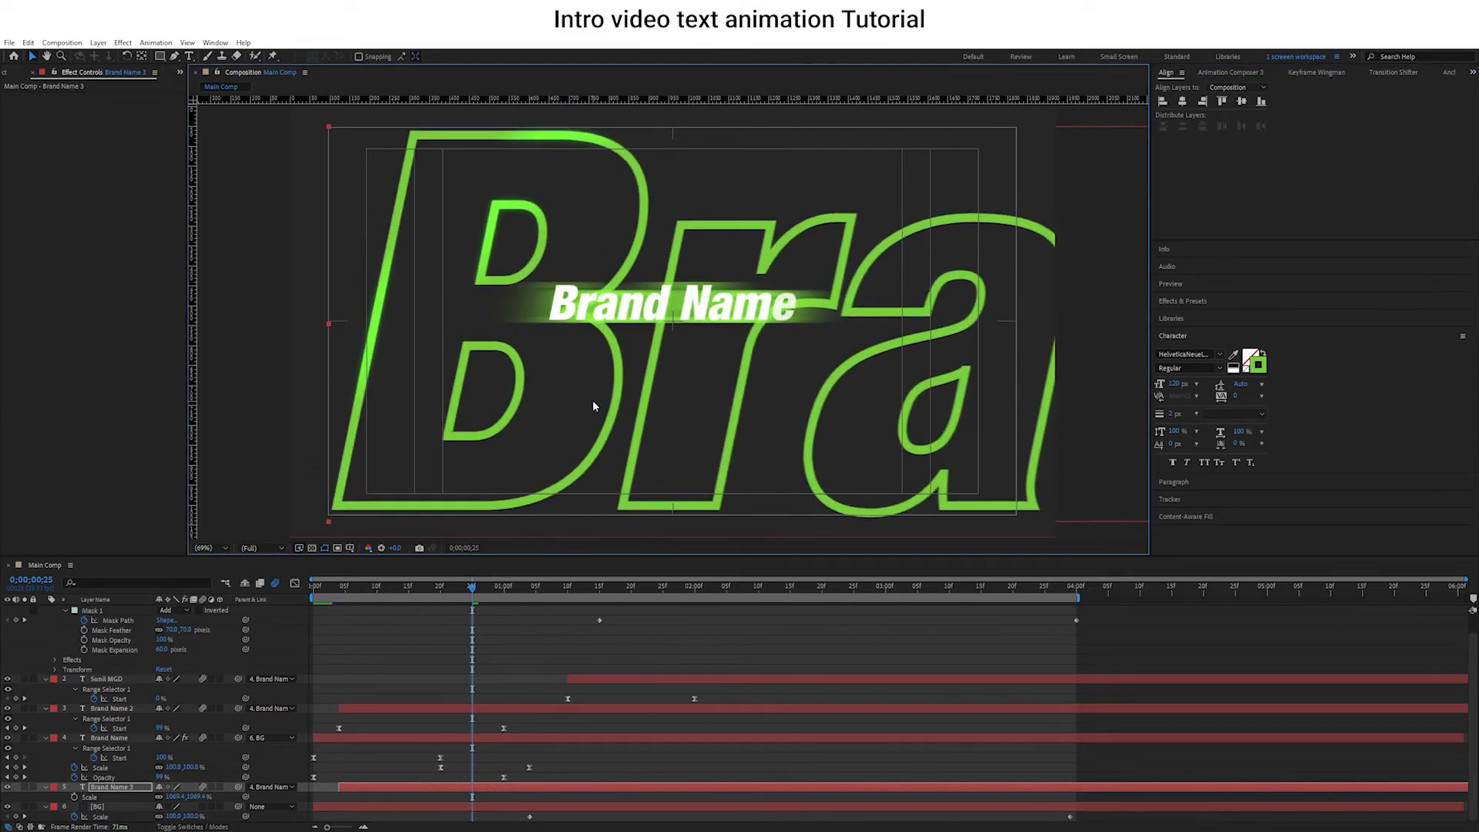
pyautogui.press('u')
pyautogui.press('pagedown')
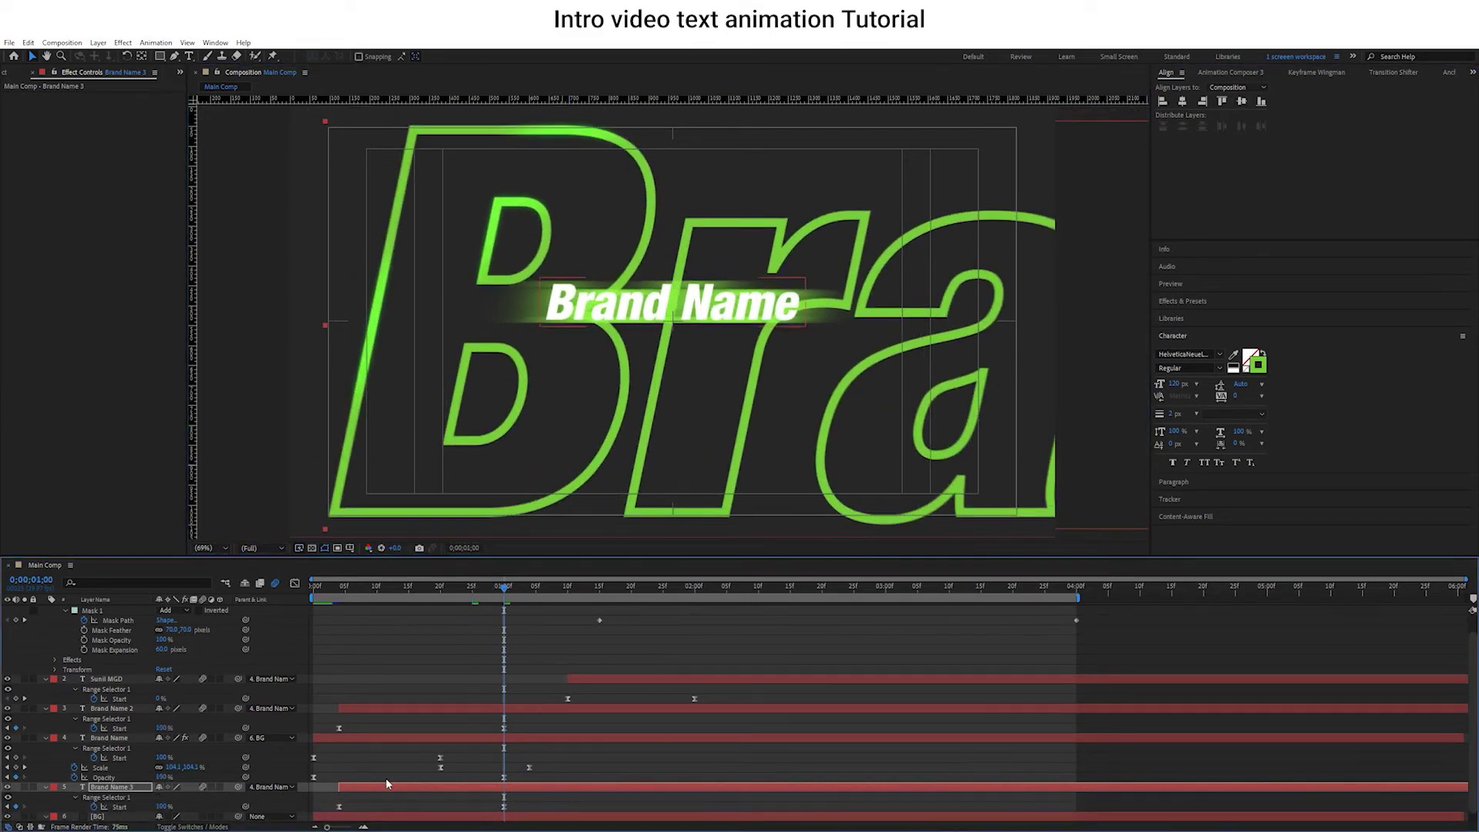
pyautogui.moveTo(437, 587); pyautogui.dragTo(408, 587)
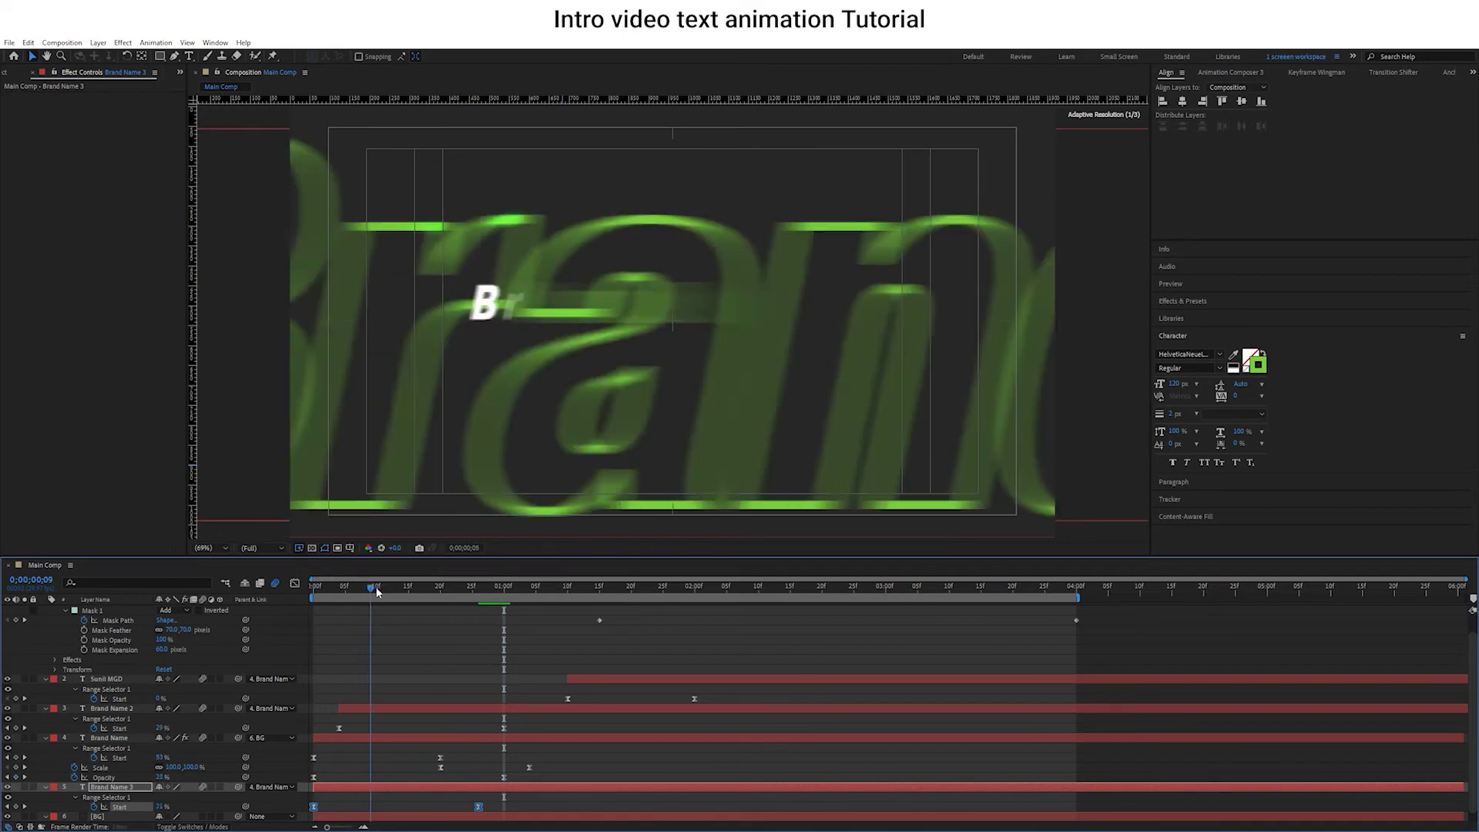
# Set Brand Name 3's opacity to 20%.
pyautogui.write('t')
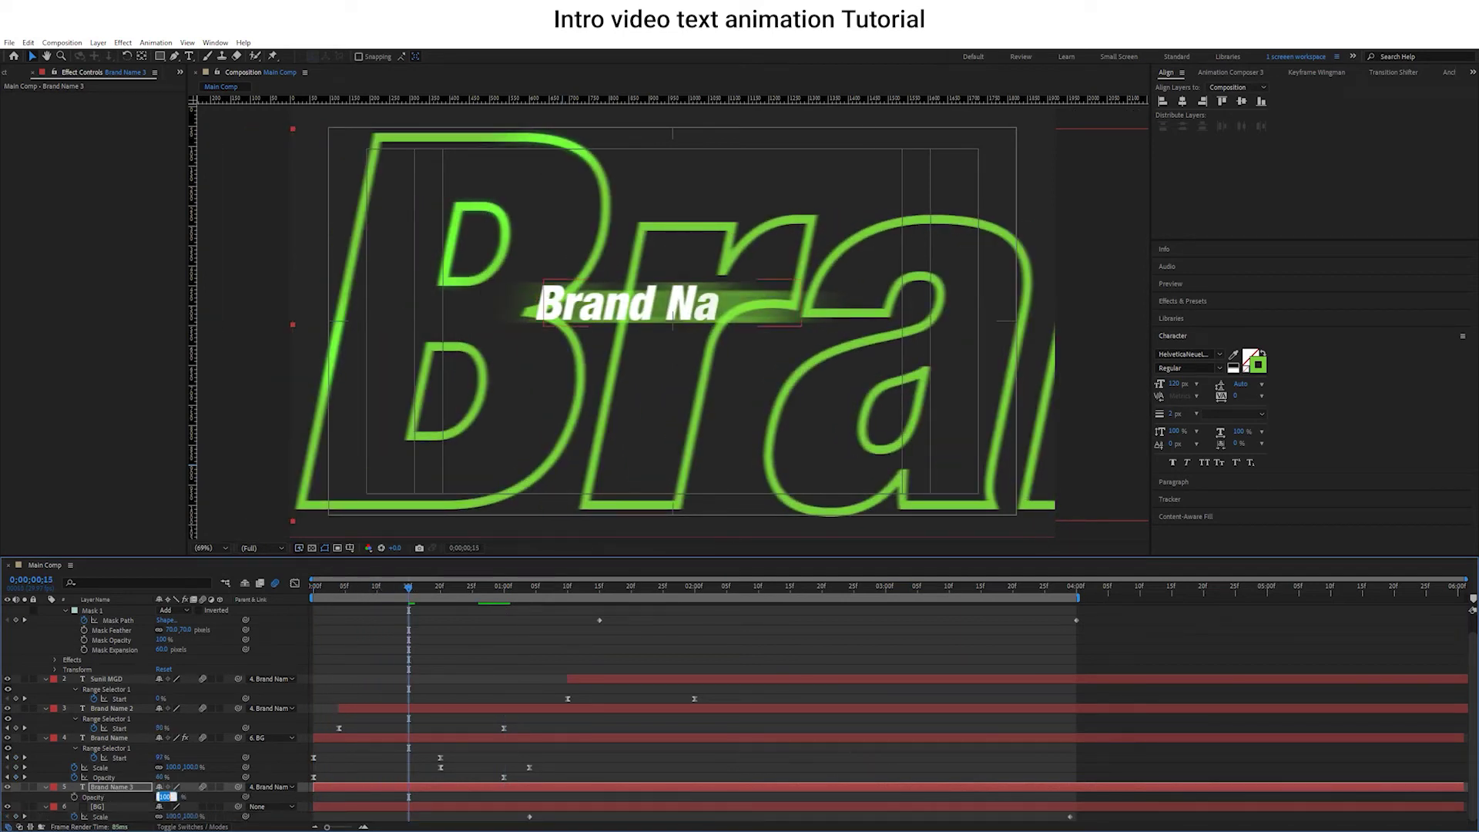
pyautogui.write('20')
pyautogui.press('Return')
pyautogui.write('0')
pyautogui.press('Return')
# Try several blend modes on Brand Name 3, settle on Overlay, and preview the result.
pyautogui.press('F4')
pyautogui.click(171, 787)
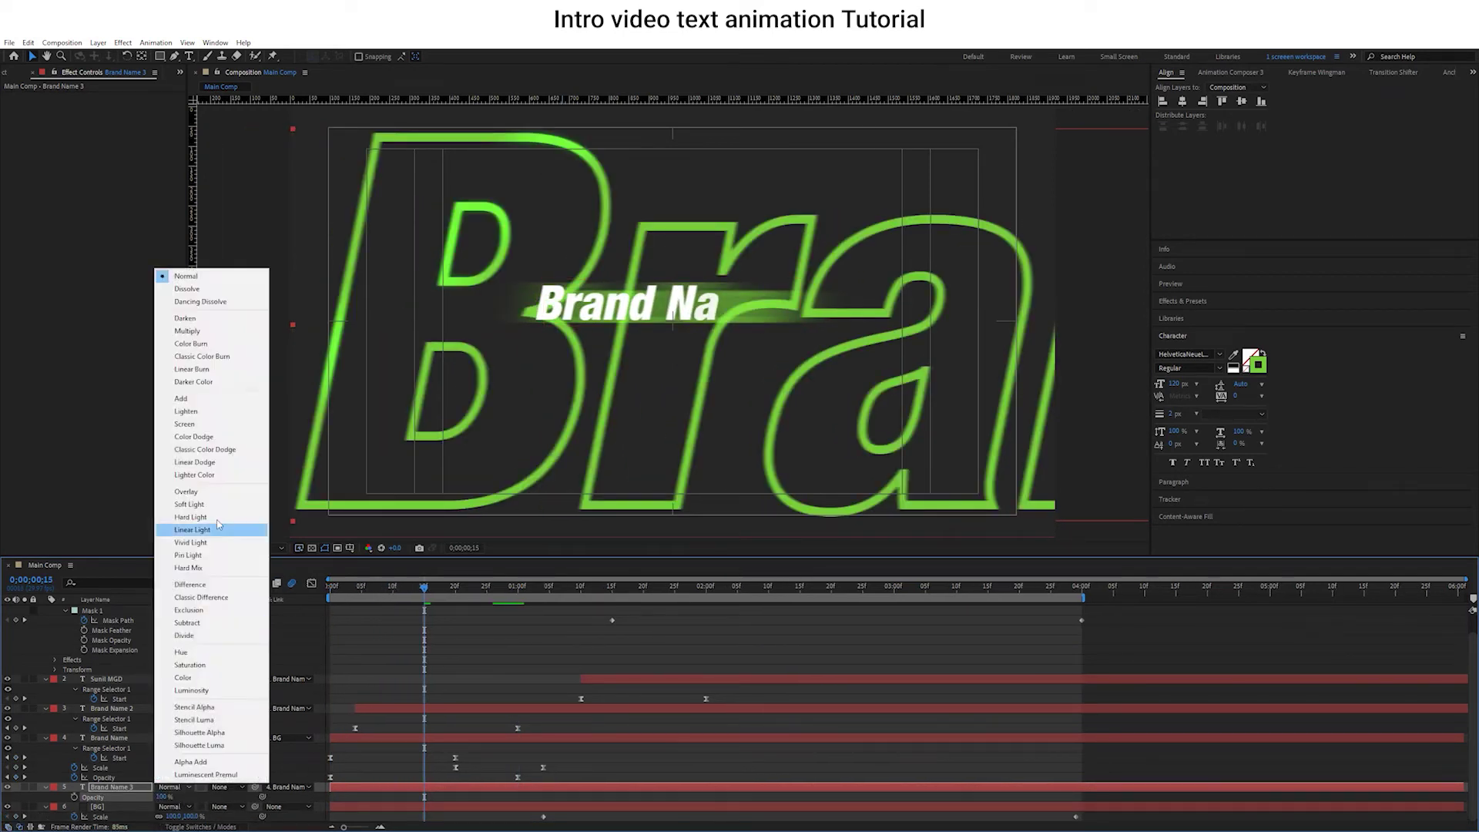
pyautogui.click(186, 491)
pyautogui.click(171, 786)
pyautogui.click(242, 376)
pyautogui.click(171, 787)
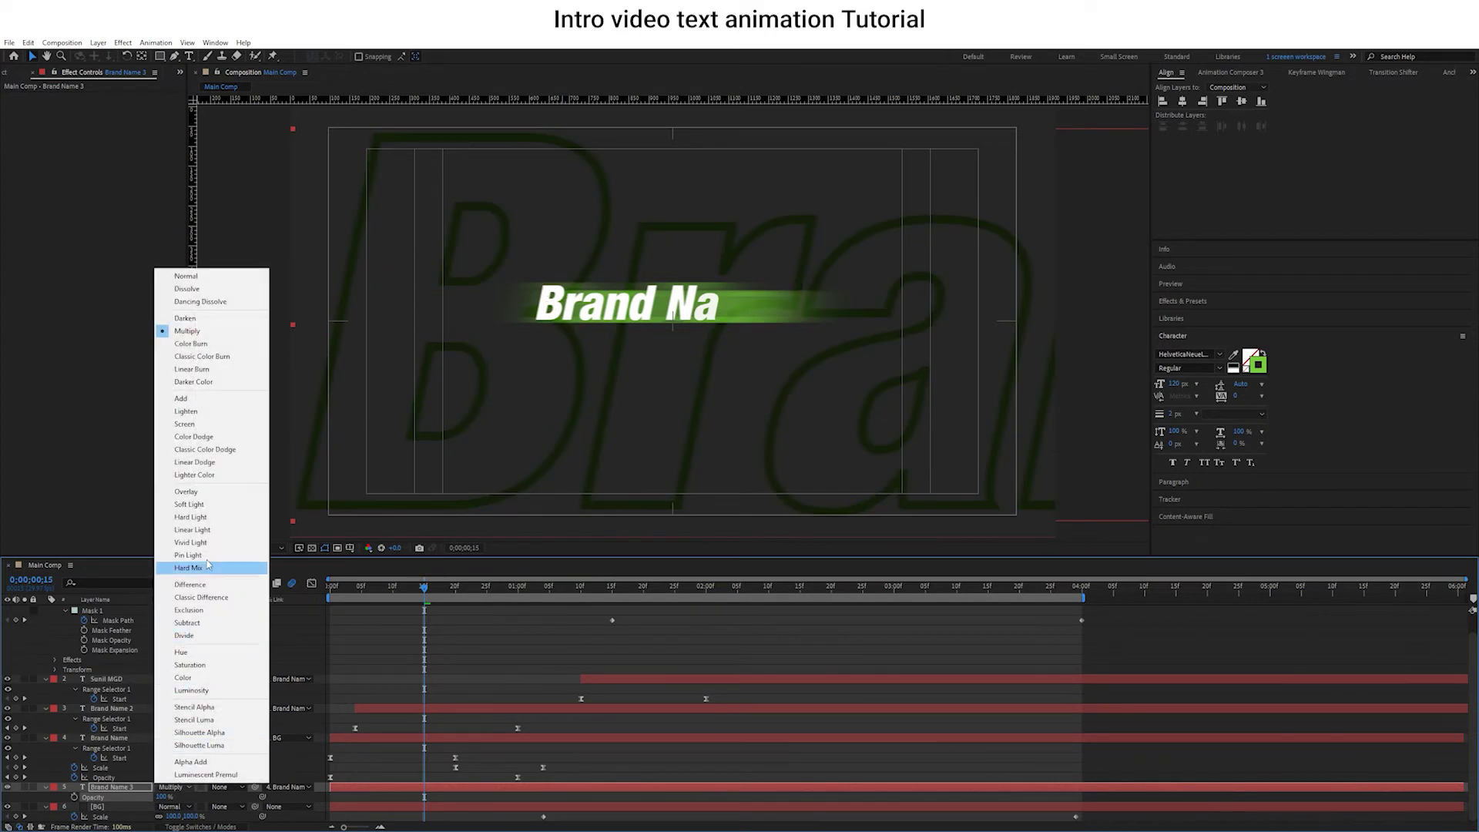
pyautogui.click(189, 504)
pyautogui.click(171, 786)
pyautogui.click(197, 492)
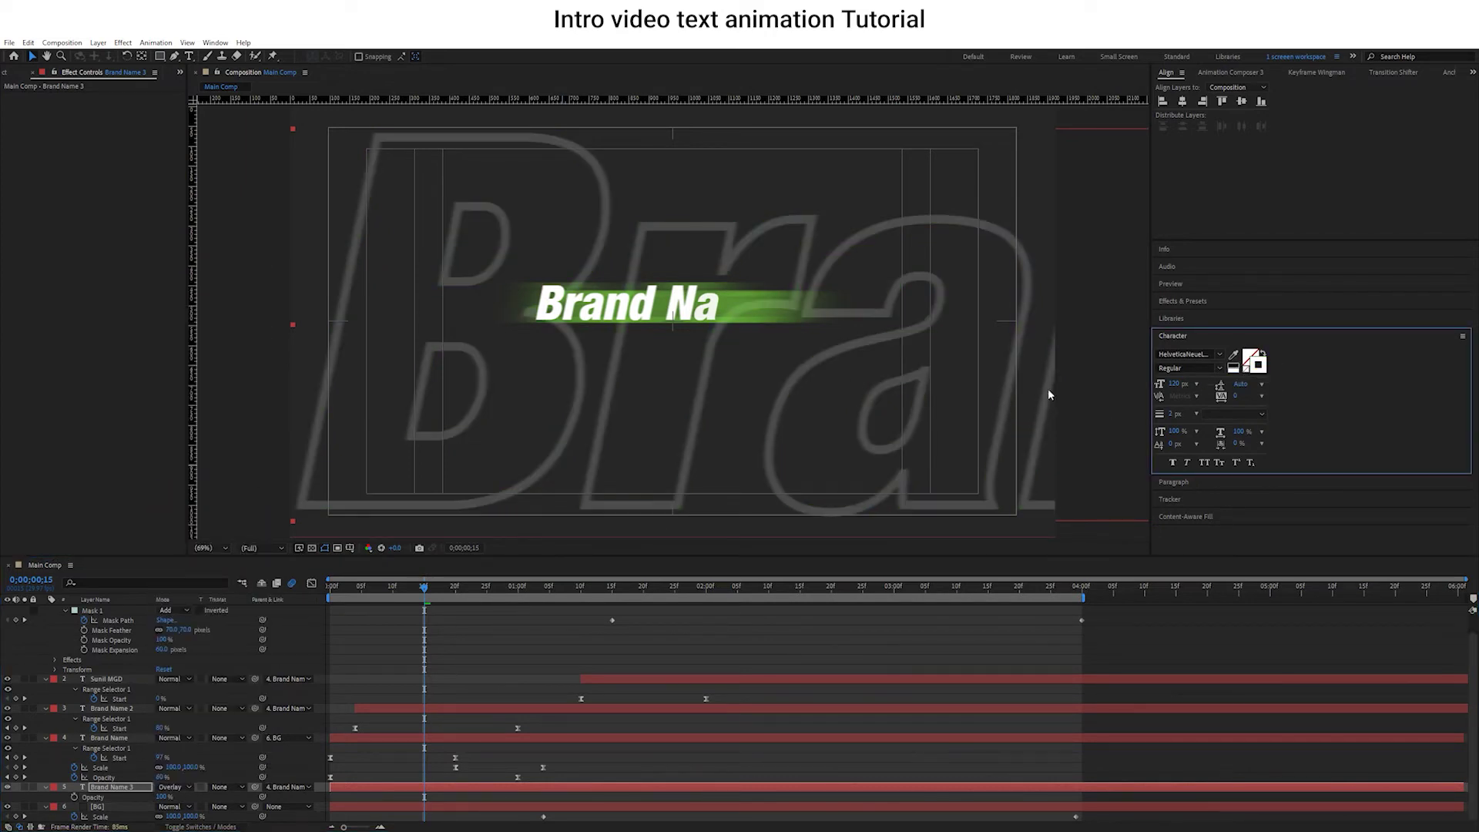
pyautogui.click(350, 775)
pyautogui.press('space')
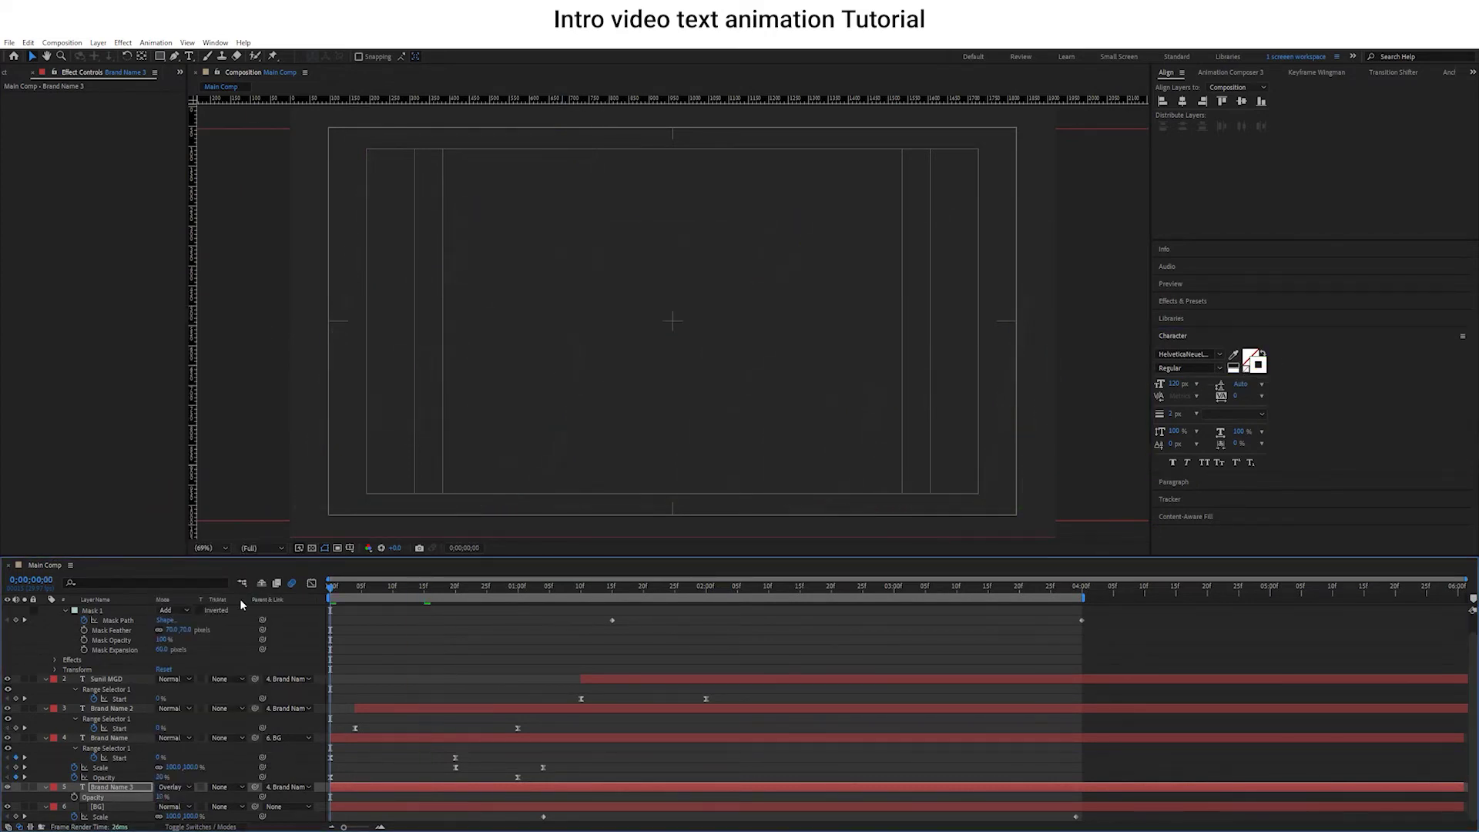
pyautogui.click(246, 805)
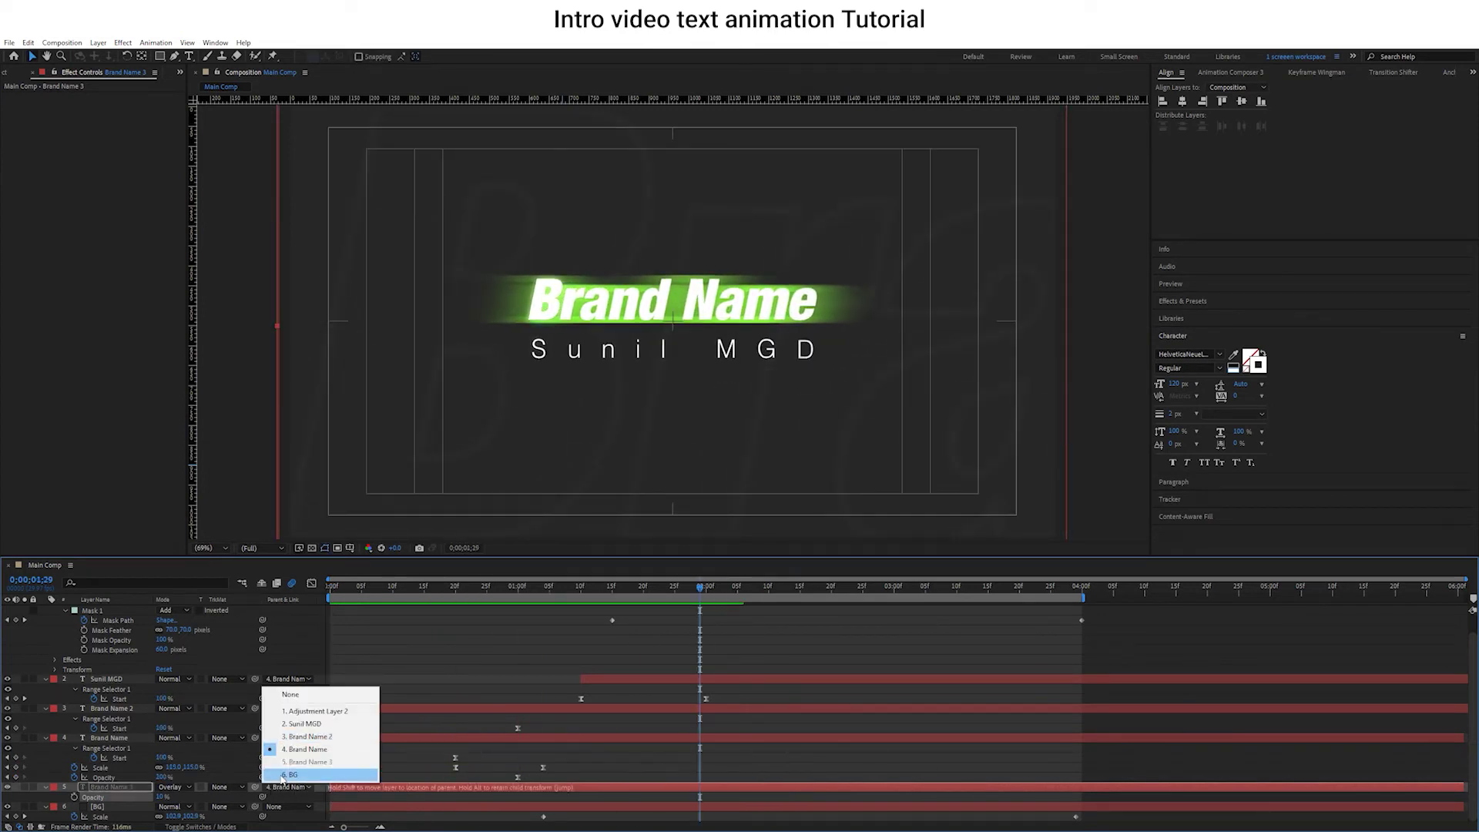
# Set Brand Name 3's Parent to None and preview the animation.
pyautogui.click(375, 586)
pyautogui.moveTo(374, 585); pyautogui.dragTo(424, 590)
pyautogui.click(289, 787)
pyautogui.click(309, 688)
pyautogui.press('space')
pyautogui.press('Home')
pyautogui.press('space')
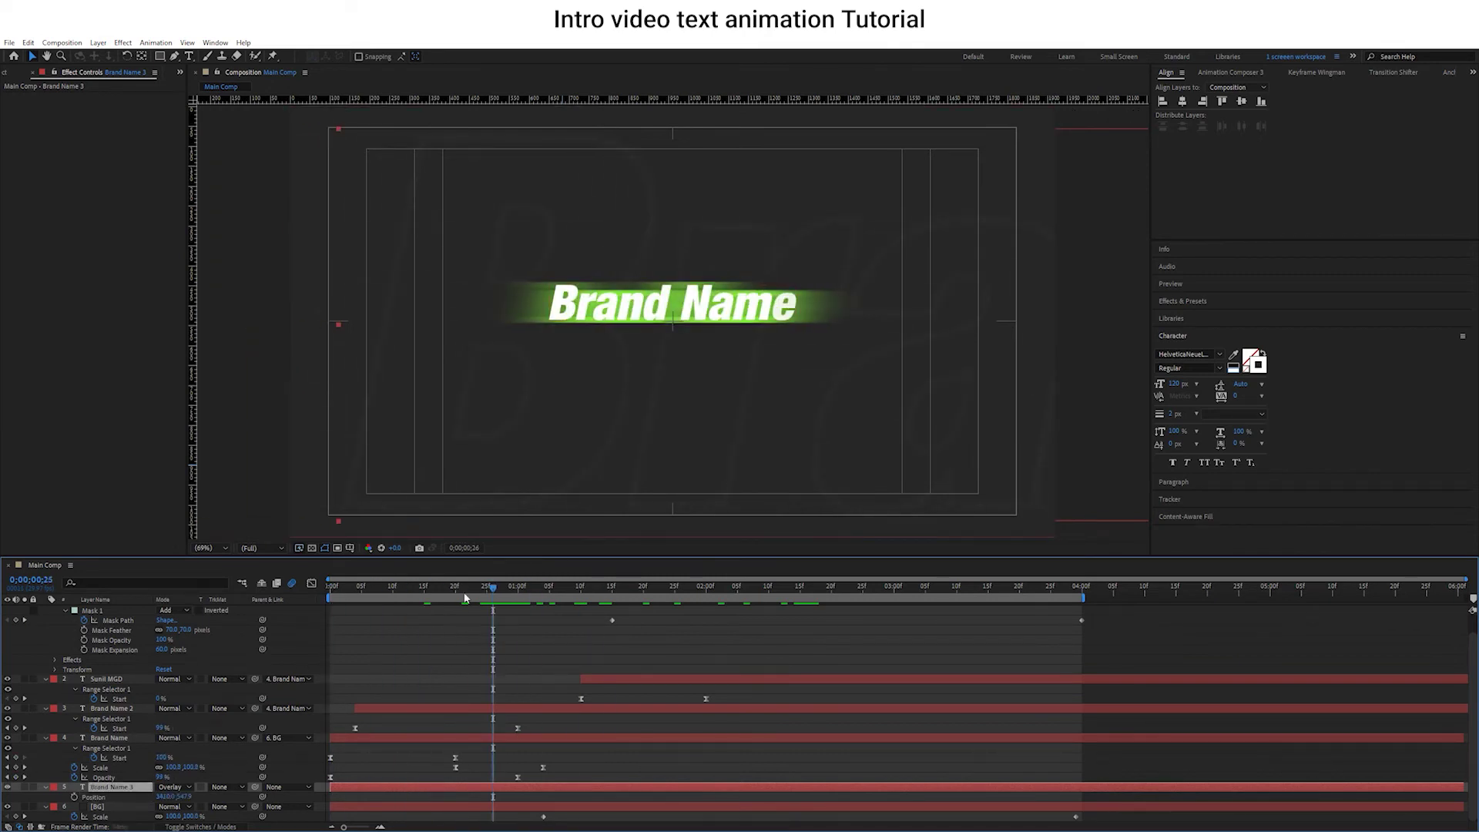
pyautogui.press('space')
# Add Position keyframes from the start to the work-area end (about 4 s) so the echo drifts sideways.
pyautogui.hotkey('shift', 'End')
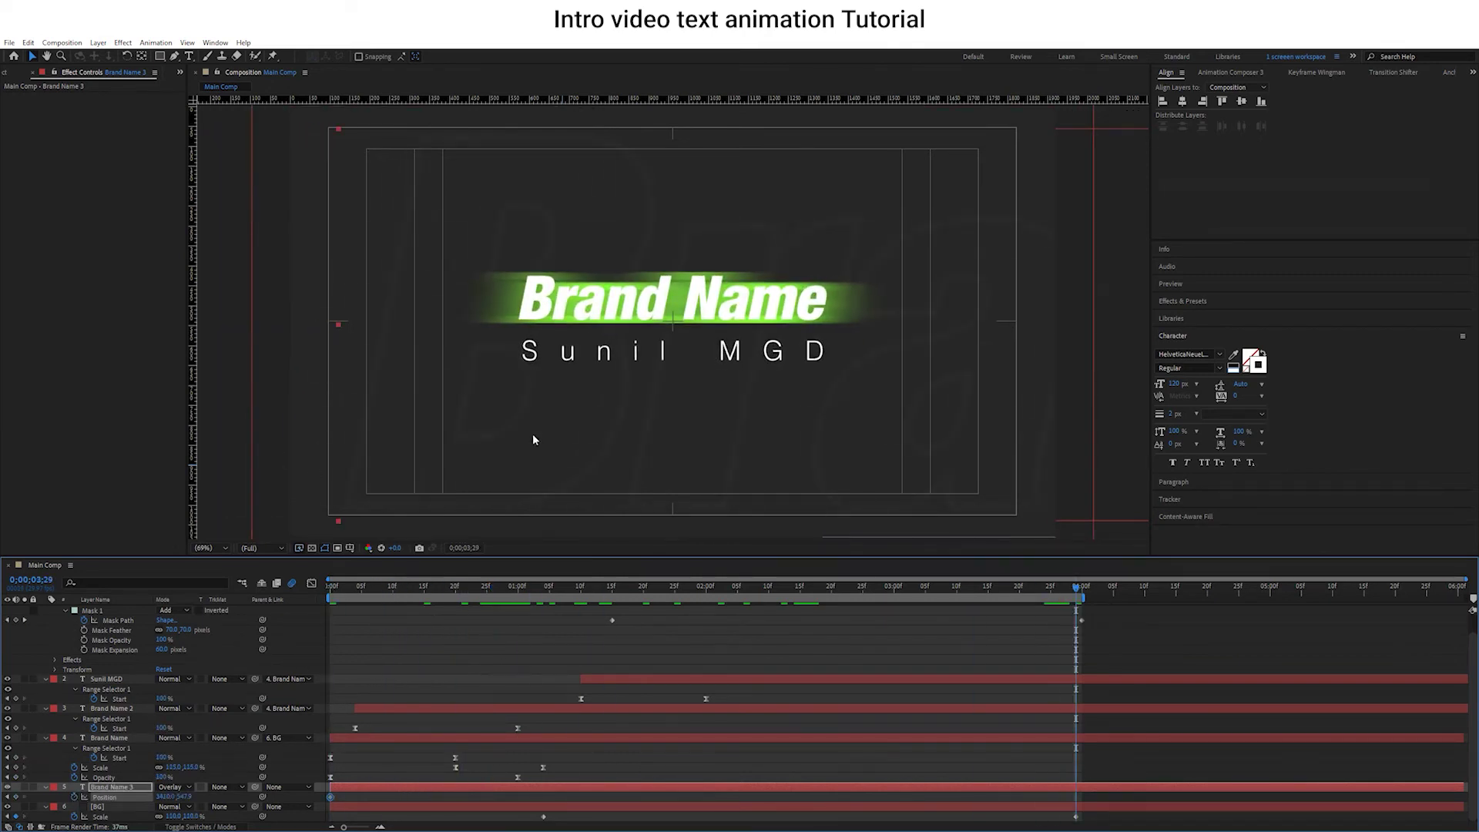
pyautogui.click(397, 490)
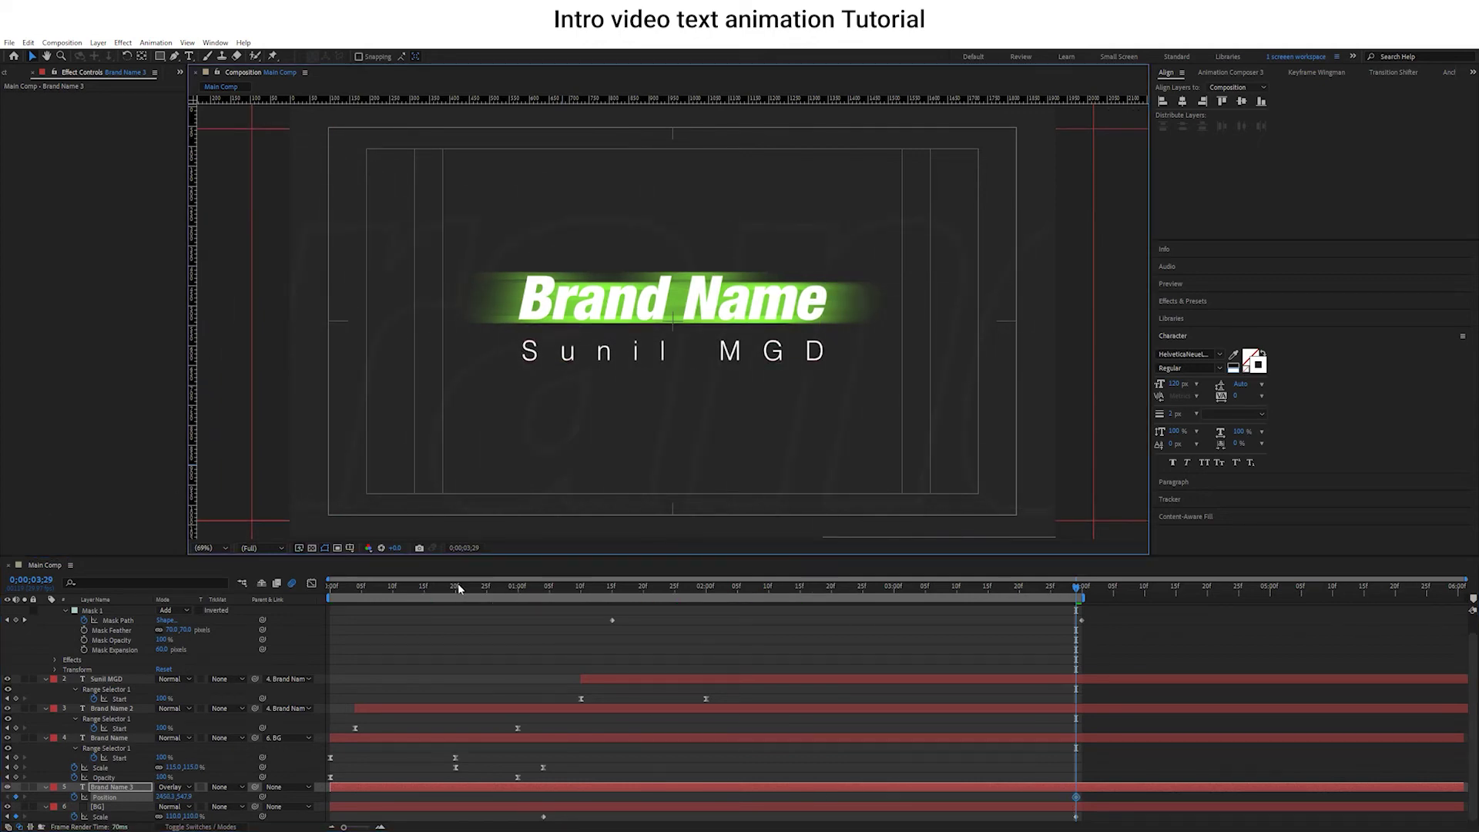
pyautogui.click(342, 727)
pyautogui.press('Home')
pyautogui.moveTo(339, 592); pyautogui.dragTo(561, 592)
# Preview the outline echo's letter-by-letter reveal and show its animated properties.
pyautogui.rightClick(331, 611)
pyautogui.click(336, 592)
pyautogui.moveTo(324, 594); pyautogui.dragTo(559, 671)
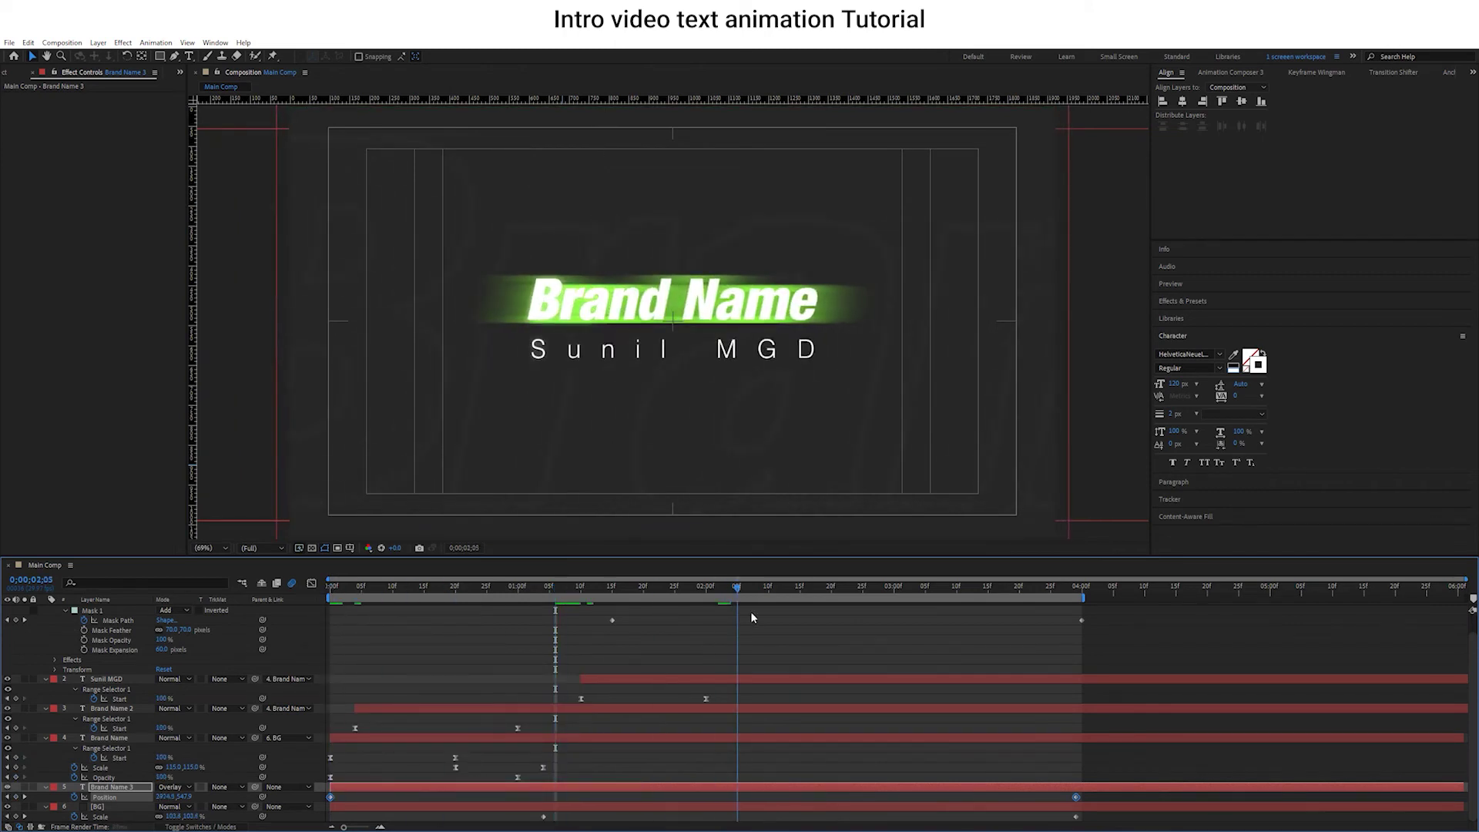
pyautogui.press('space')
pyautogui.press('space')
pyautogui.press('u')
pyautogui.press('u')
pyautogui.press('u')
pyautogui.press('space')
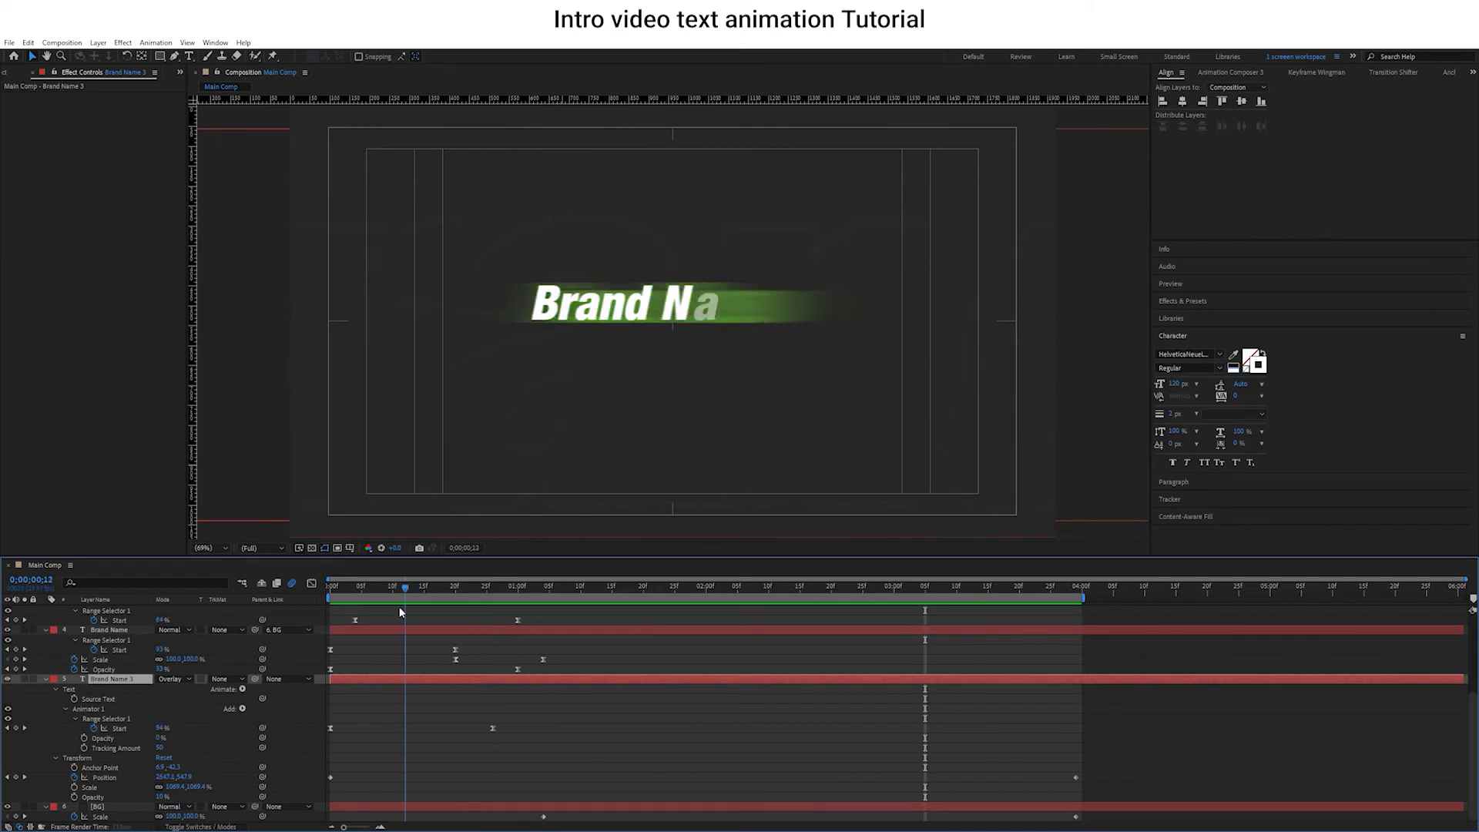
pyautogui.moveTo(416, 589); pyautogui.dragTo(430, 589)
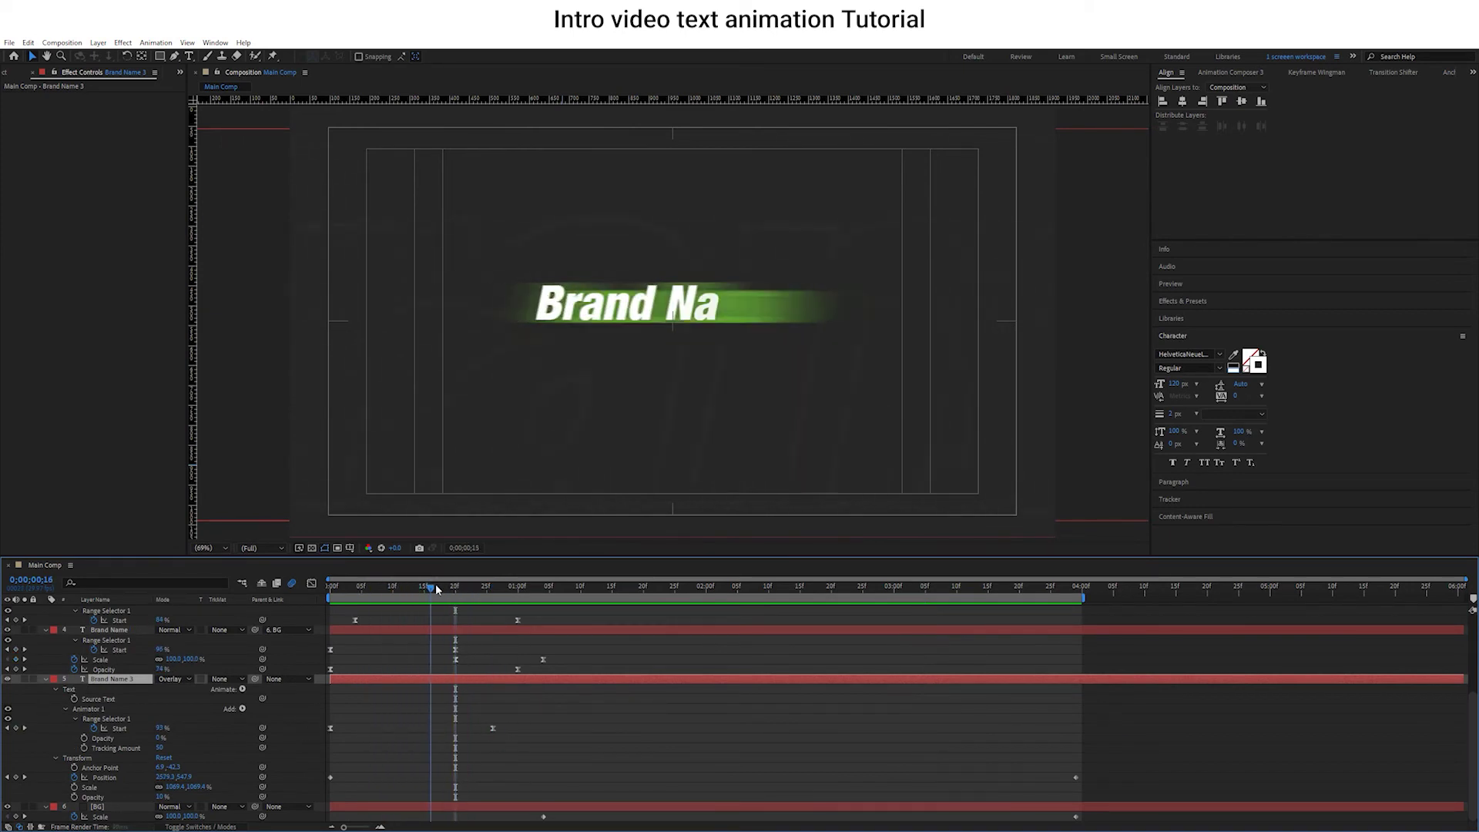
pyautogui.press('space')
# Delete Brand Name 3's Animator 1 instead of just its range selector, then preview.
pyautogui.press('F4')
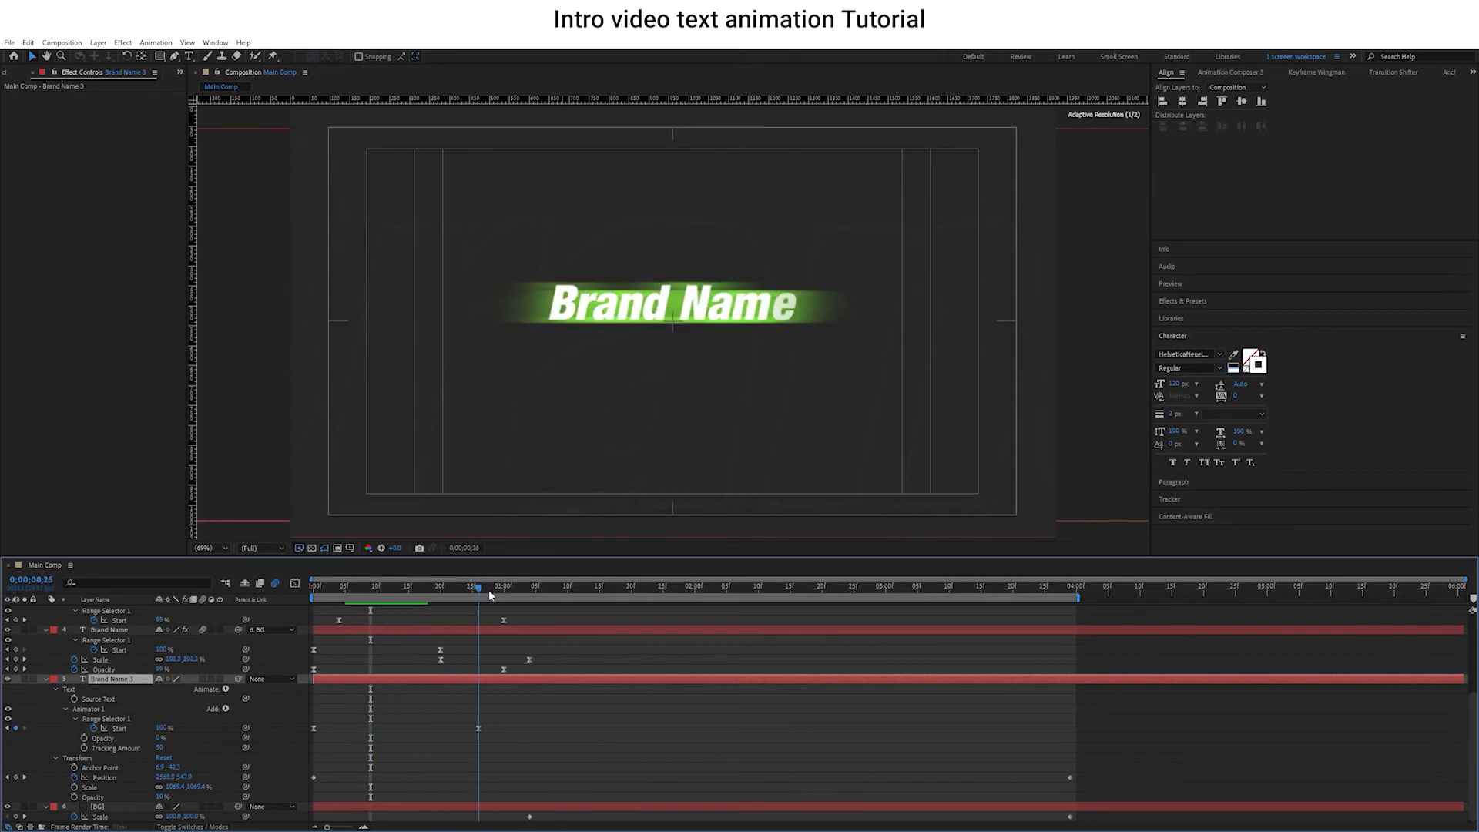
pyautogui.press('Delete')
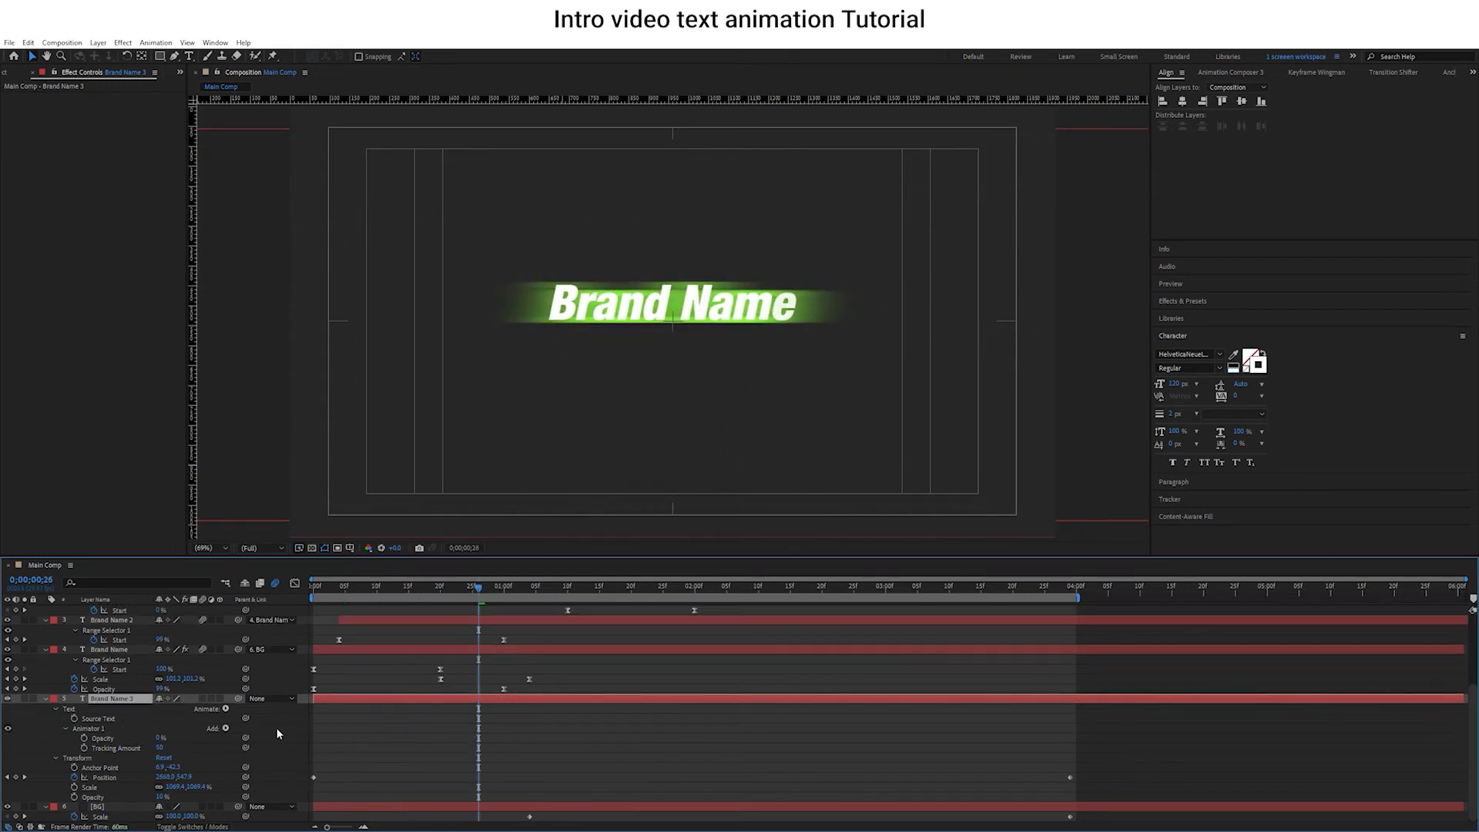
pyautogui.hotkey('ctrl', 'z')
pyautogui.click(75, 739)
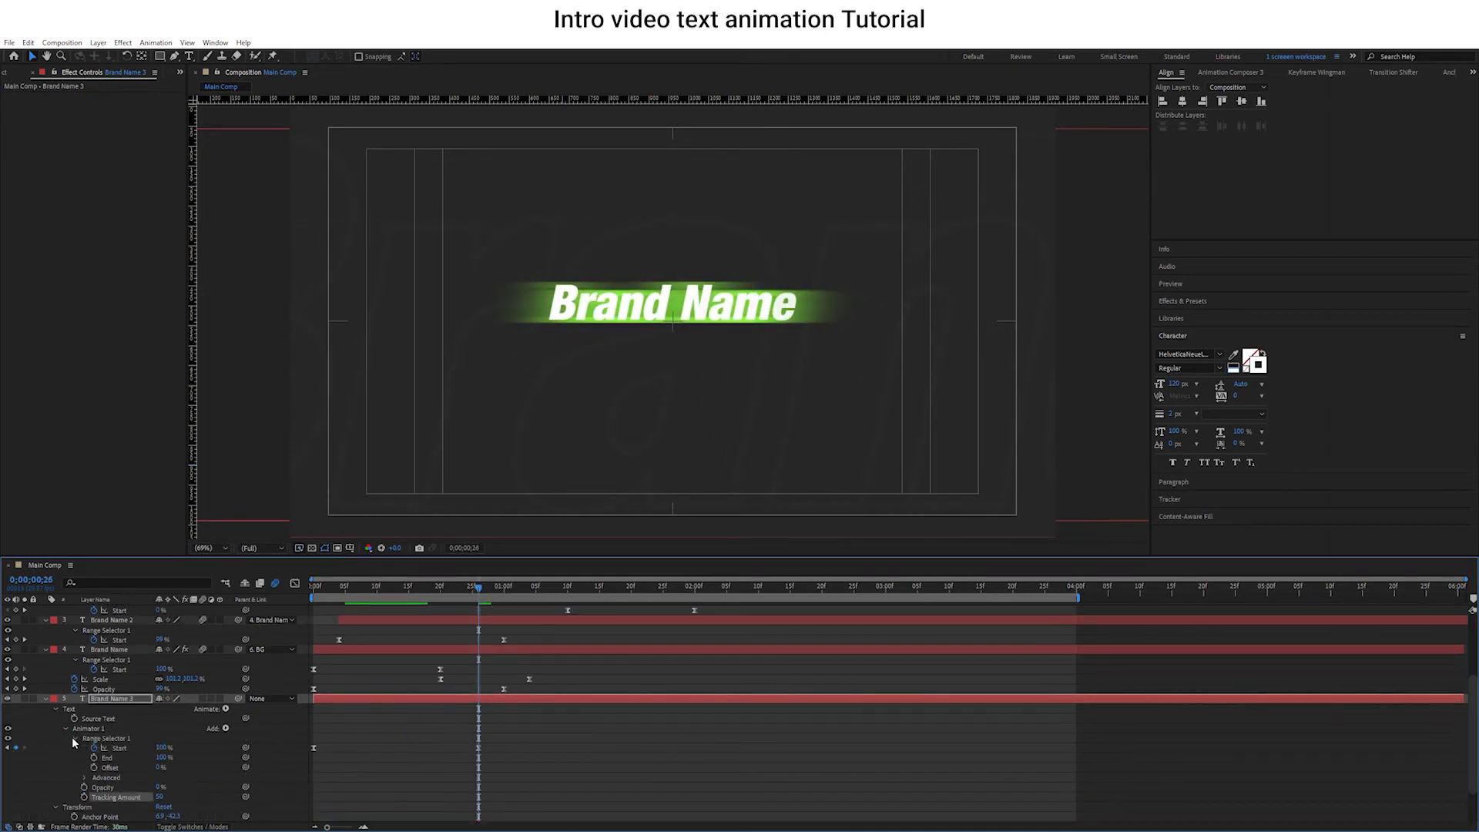
pyautogui.click(88, 728)
pyautogui.press('Delete')
pyautogui.press('space')
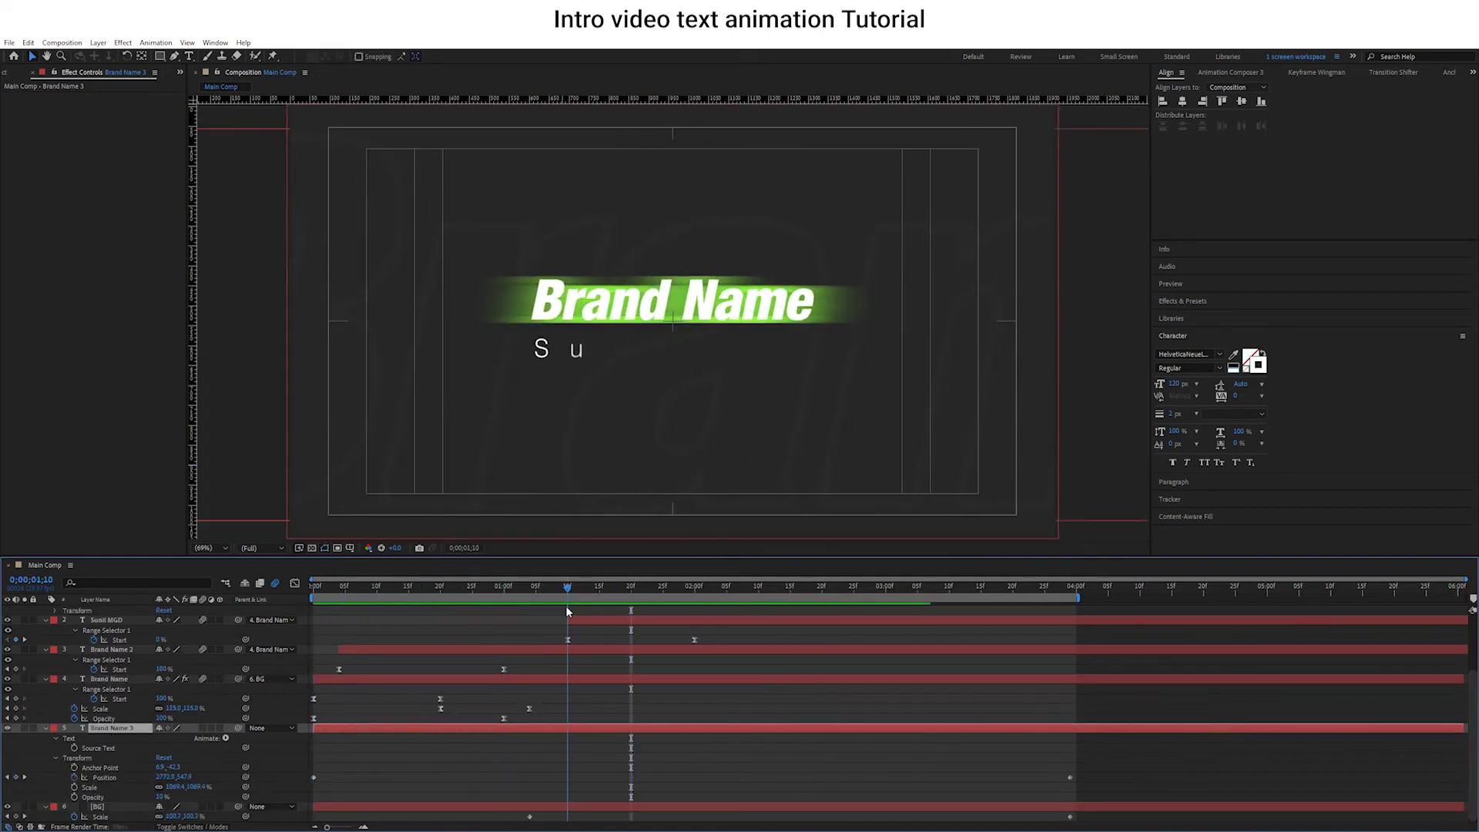
pyautogui.press('End')
# Preview, then set Brand Name 3's blend mode to Add.
pyautogui.scroll(-4, 794, 405)
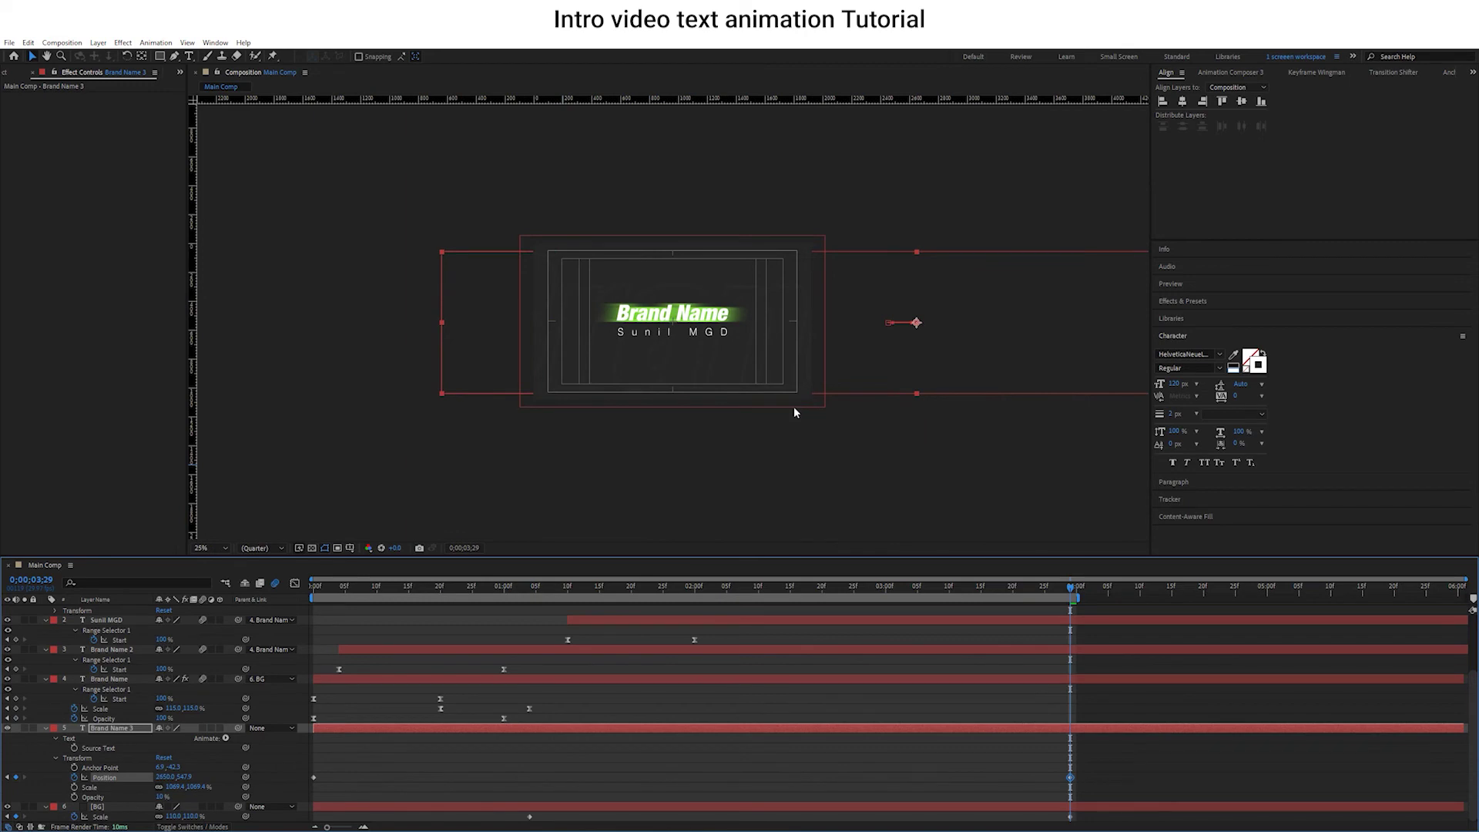
pyautogui.press('space')
pyautogui.press('space')
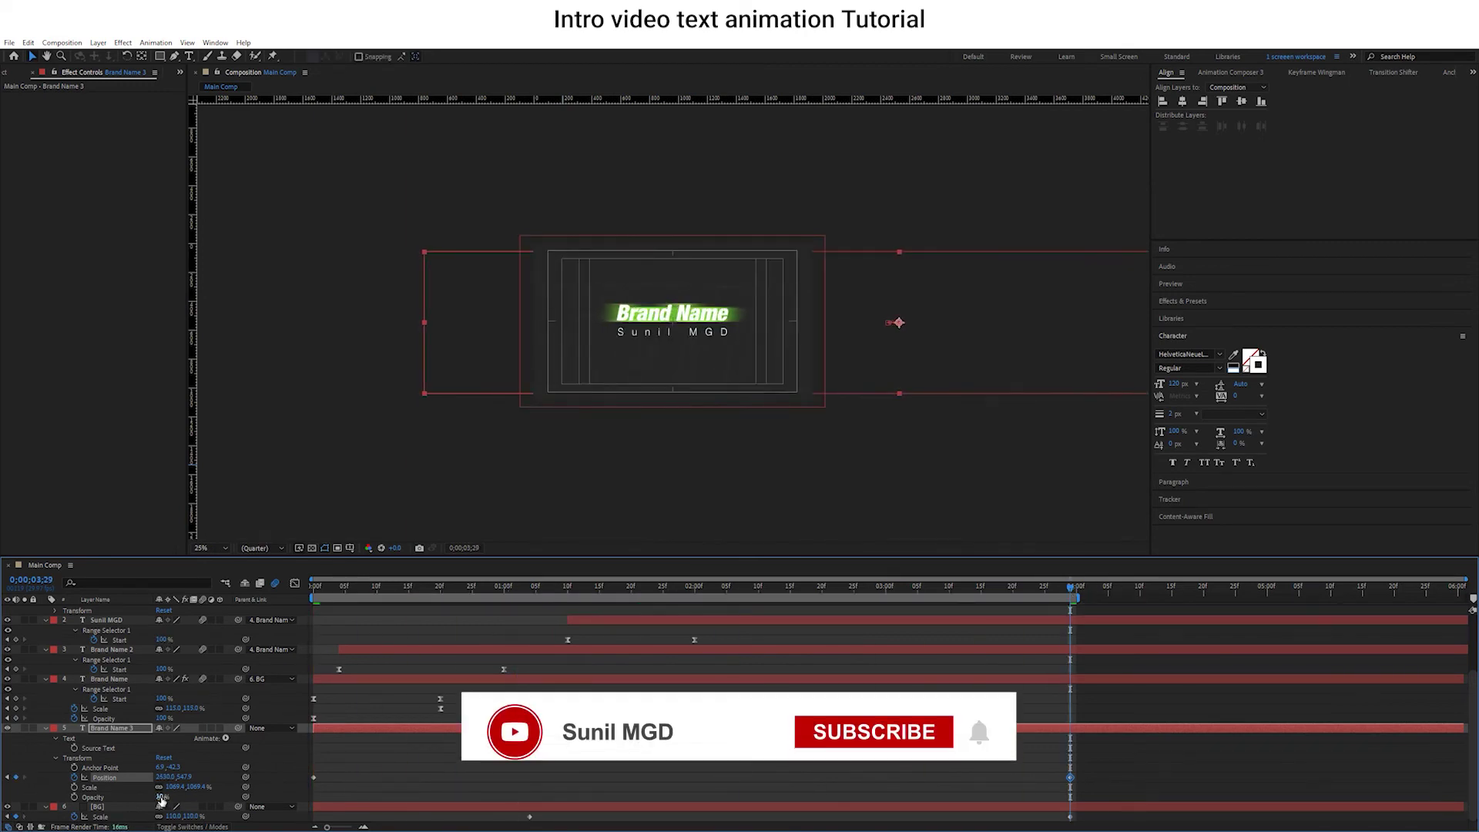
pyautogui.press('F4')
pyautogui.click(171, 729)
pyautogui.click(201, 310)
pyautogui.click(171, 728)
pyautogui.click(209, 340)
# Set Brand Name 3's opacity to 1%, preview, and duplicate it as Brand Name 4.
pyautogui.click(161, 796)
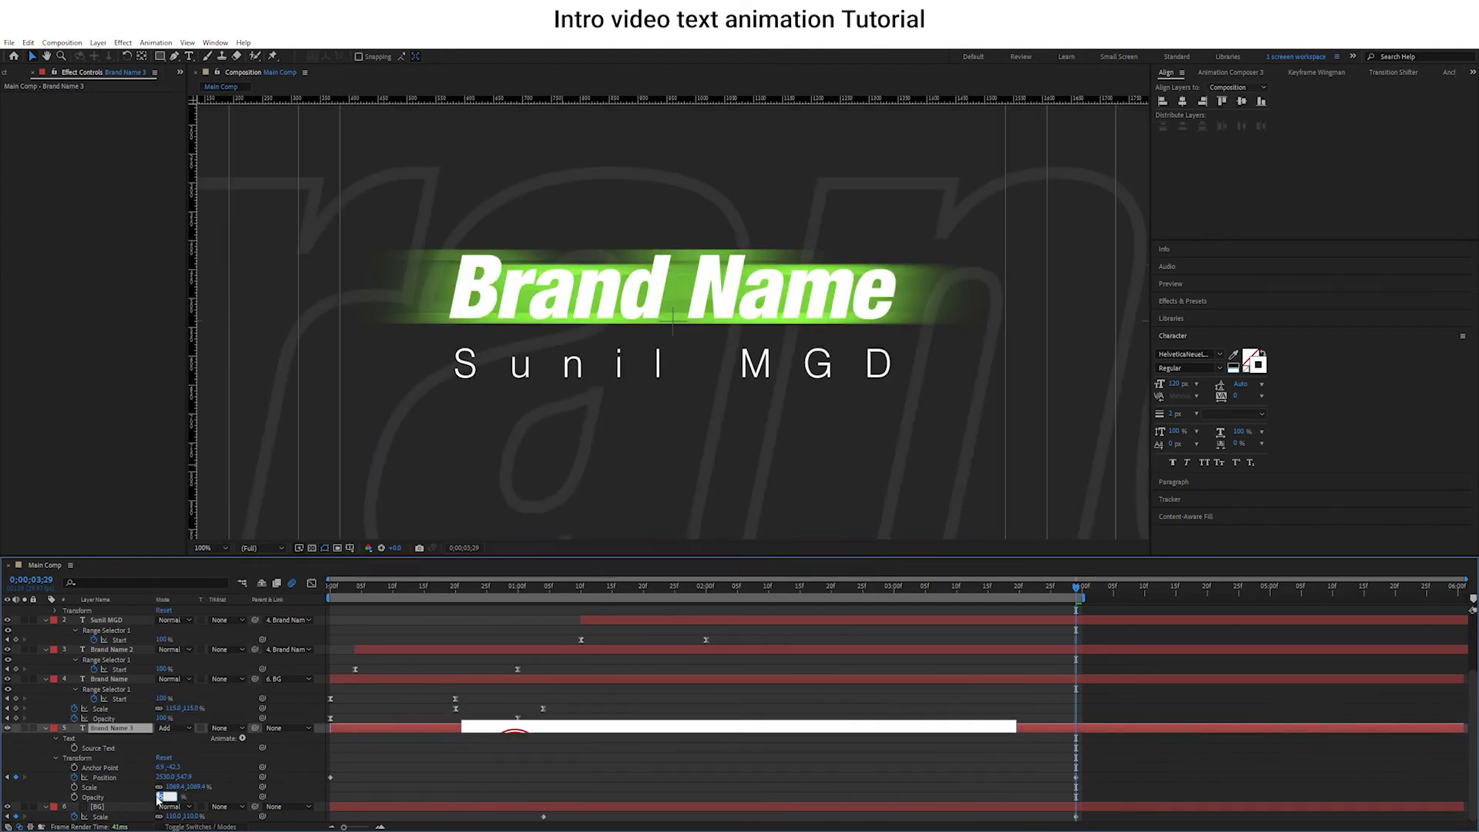
pyautogui.write('1')
pyautogui.press('Return')
pyautogui.press('Home')
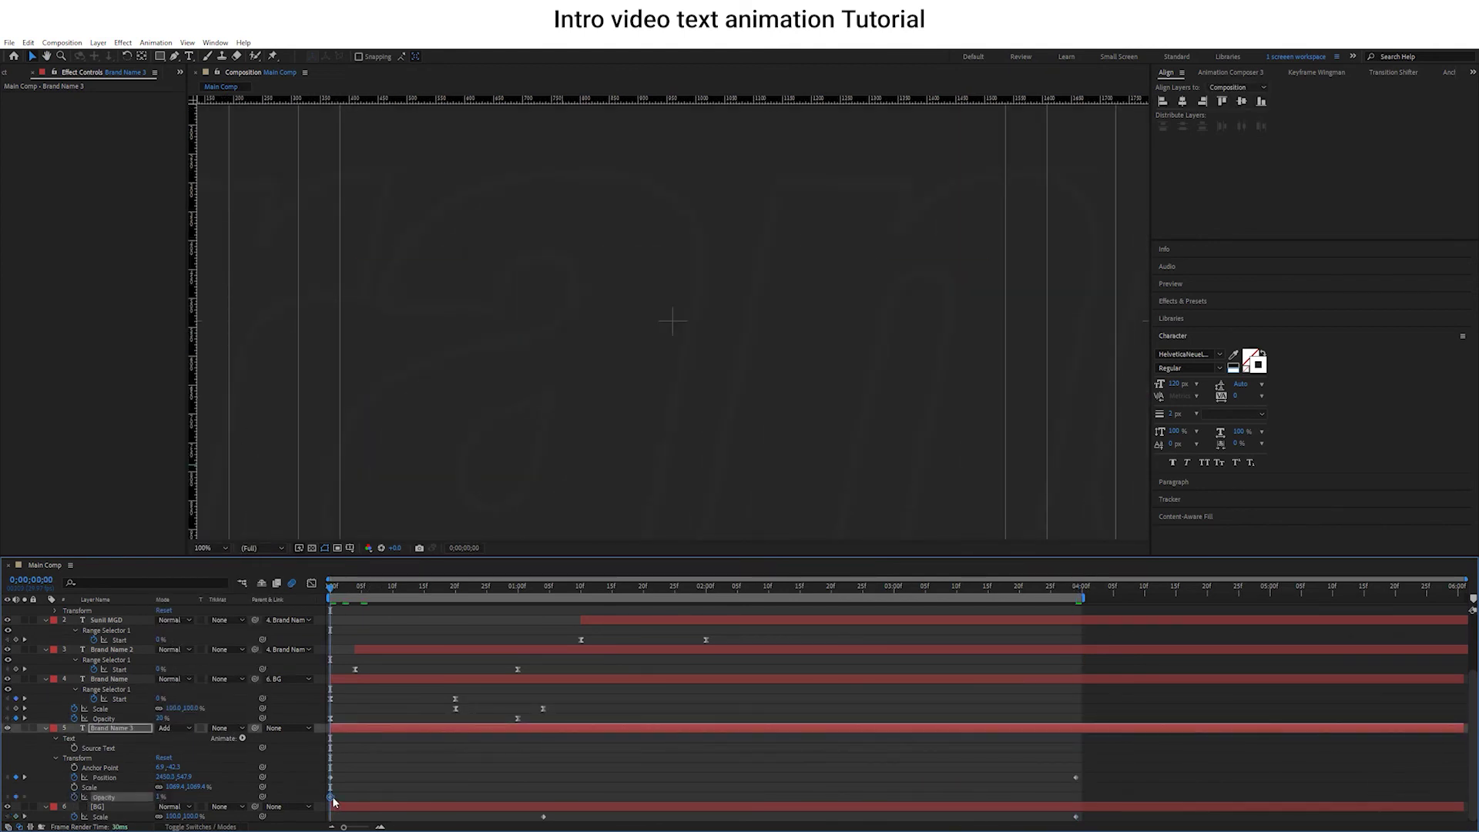
pyautogui.press('space')
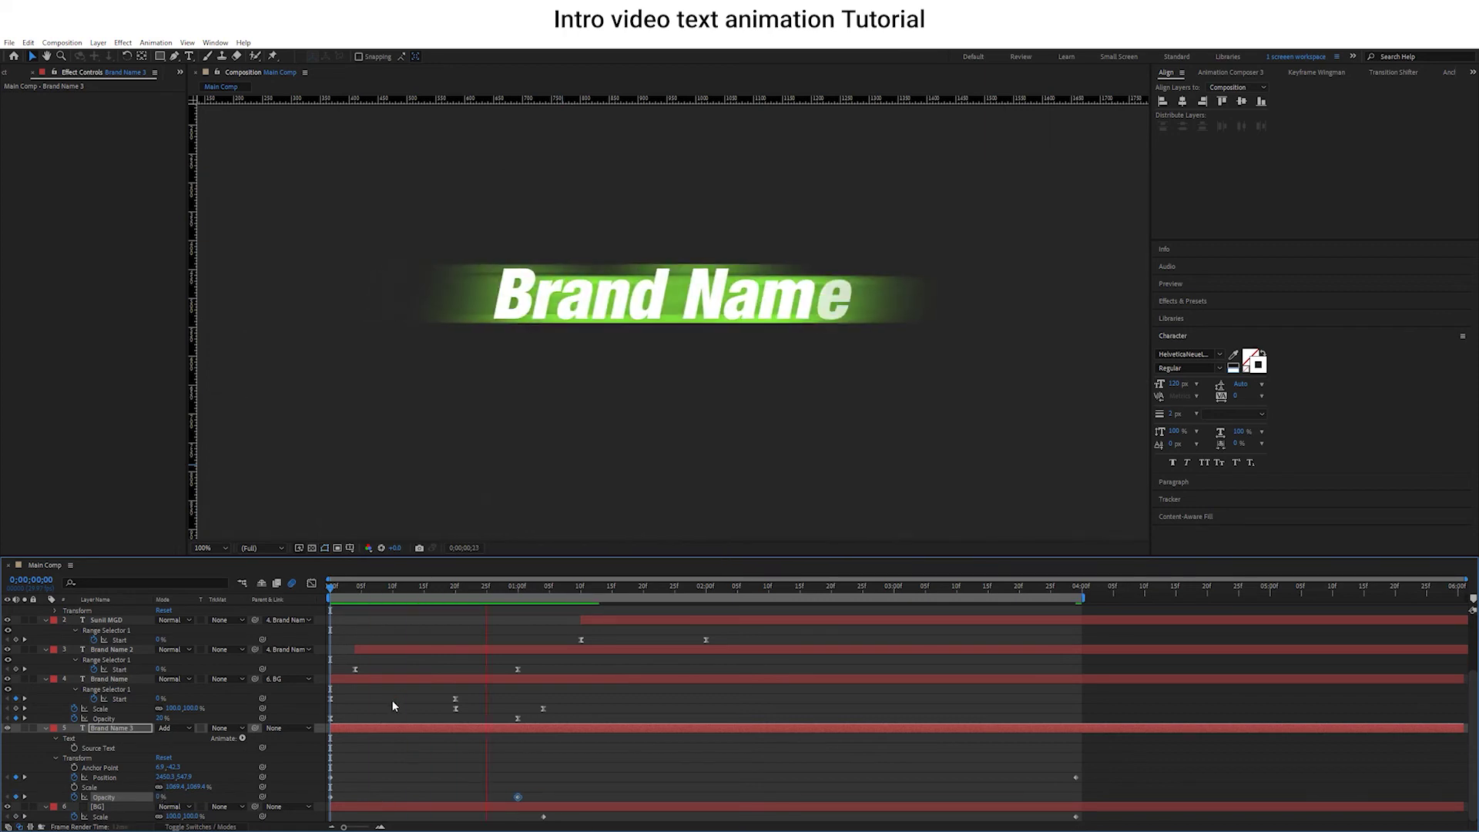
pyautogui.press('space')
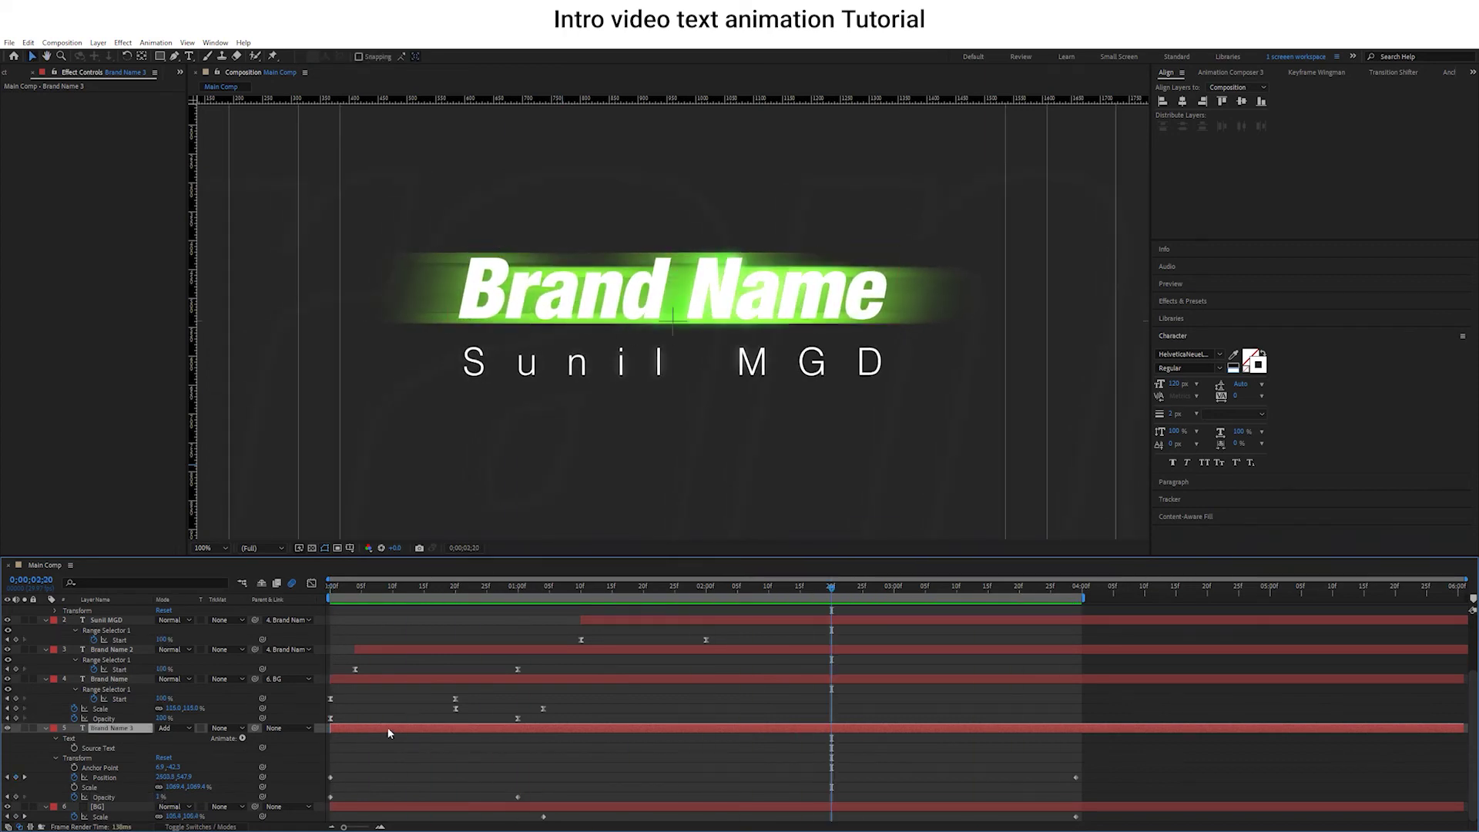
pyautogui.hotkey('ctrl', 'd')
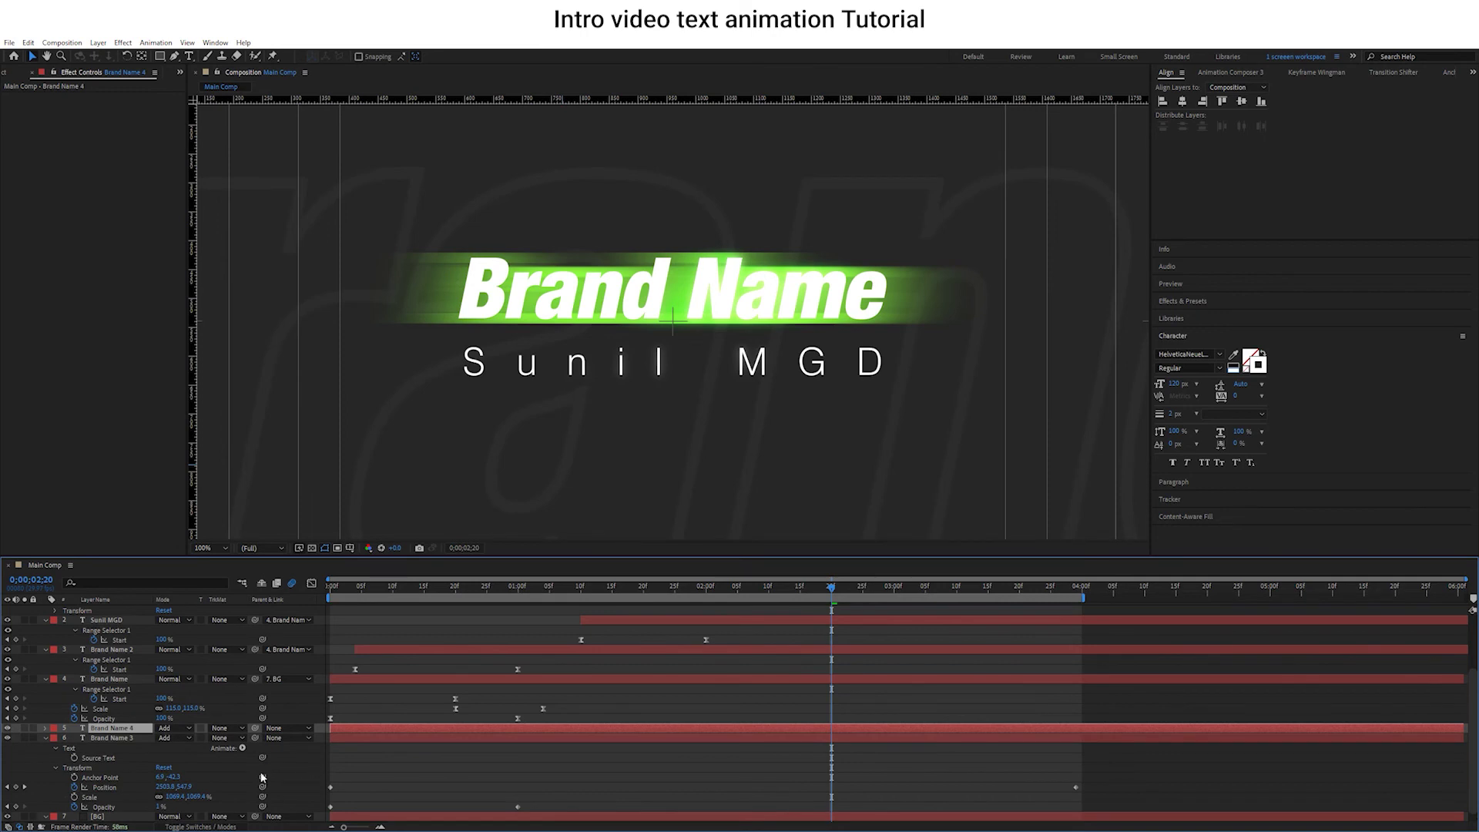
# Set the text leading to 0 px and move Brand Name 4 below Brand Name 3.
pyautogui.moveTo(1176, 415); pyautogui.dragTo(1164, 422)
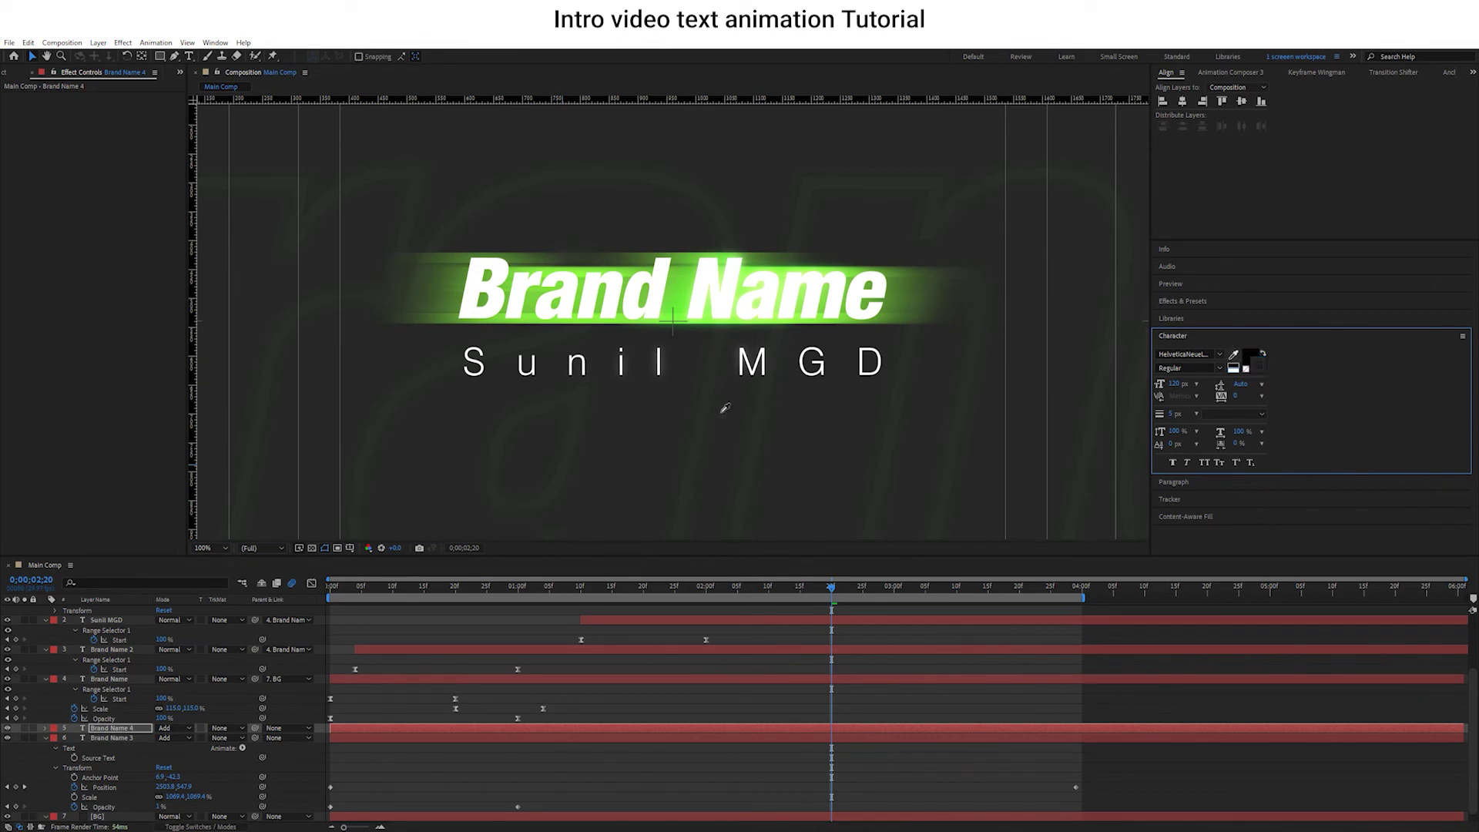
pyautogui.moveTo(116, 728); pyautogui.dragTo(127, 810)
# Try Alpha Matte on Brand Name 4, then set its Track Matte to None.
pyautogui.click(228, 807)
pyautogui.click(256, 756)
pyautogui.click(233, 805)
pyautogui.click(250, 739)
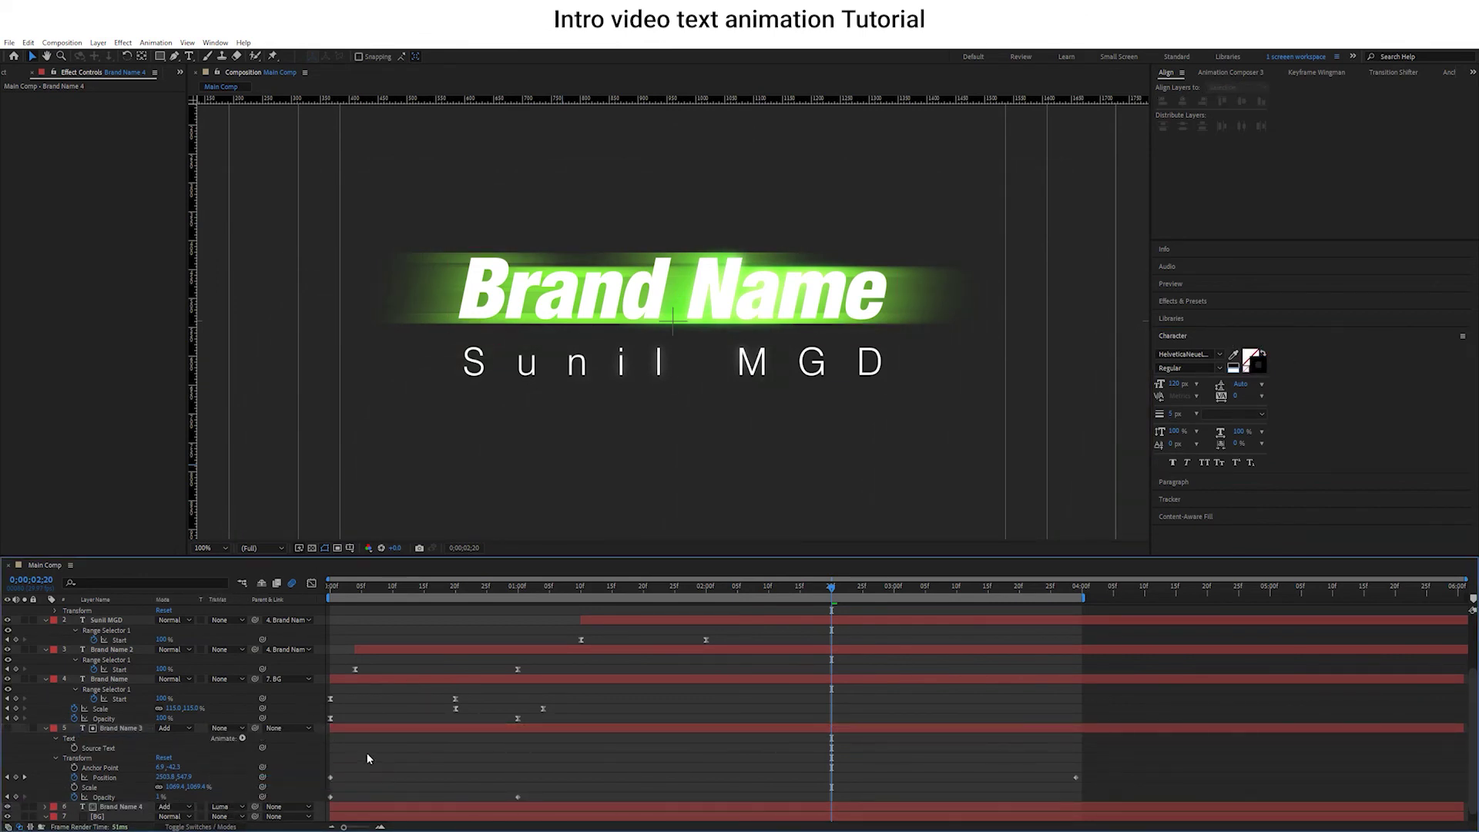
# Preview the animation from the first frame with the view fitted to the frame.
pyautogui.press('Home')
pyautogui.hotkey('shift', '/')
pyautogui.press('space')
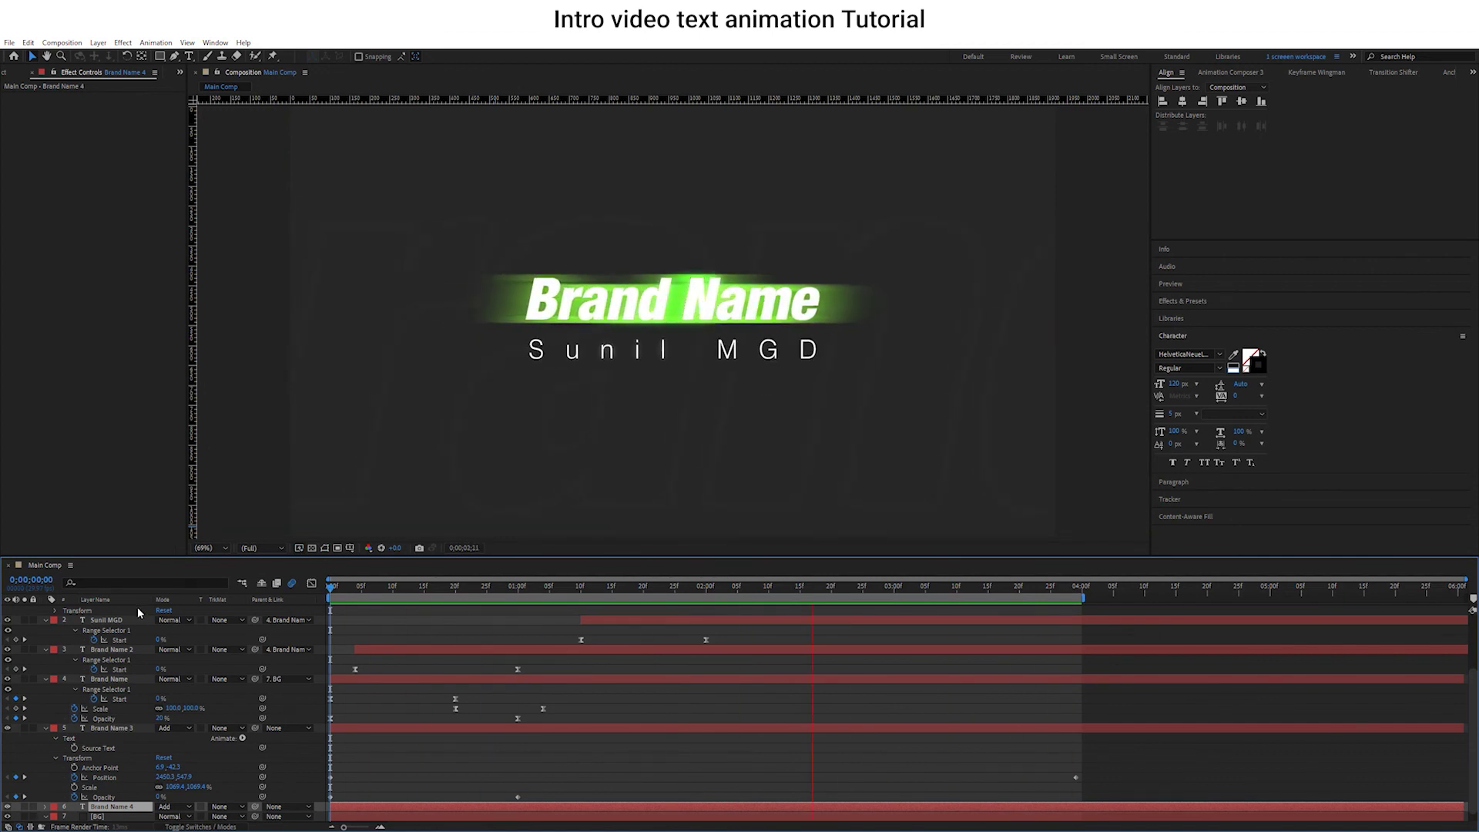
# Stop the preview, delete the duplicate Brand Name 4, and select Brand Name 3.
pyautogui.press('space')
pyautogui.press('Delete')
pyautogui.click(88, 809)
pyautogui.click(108, 728)
# Try Dissolve on Brand Name 3, return it to Normal blending, and play the final animation.
pyautogui.click(173, 728)
pyautogui.click(186, 230)
pyautogui.click(173, 728)
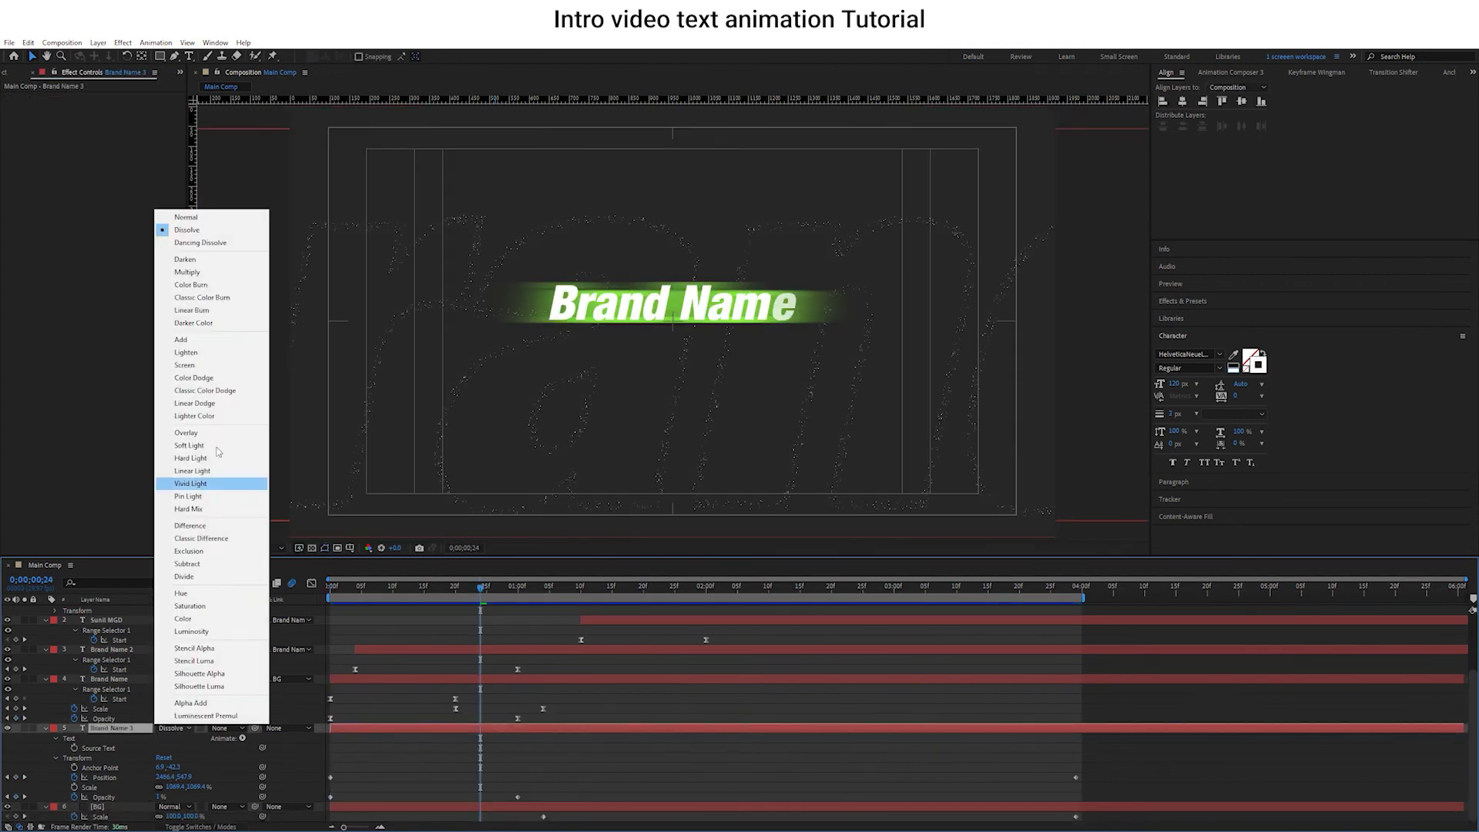
pyautogui.click(186, 216)
pyautogui.press('space')
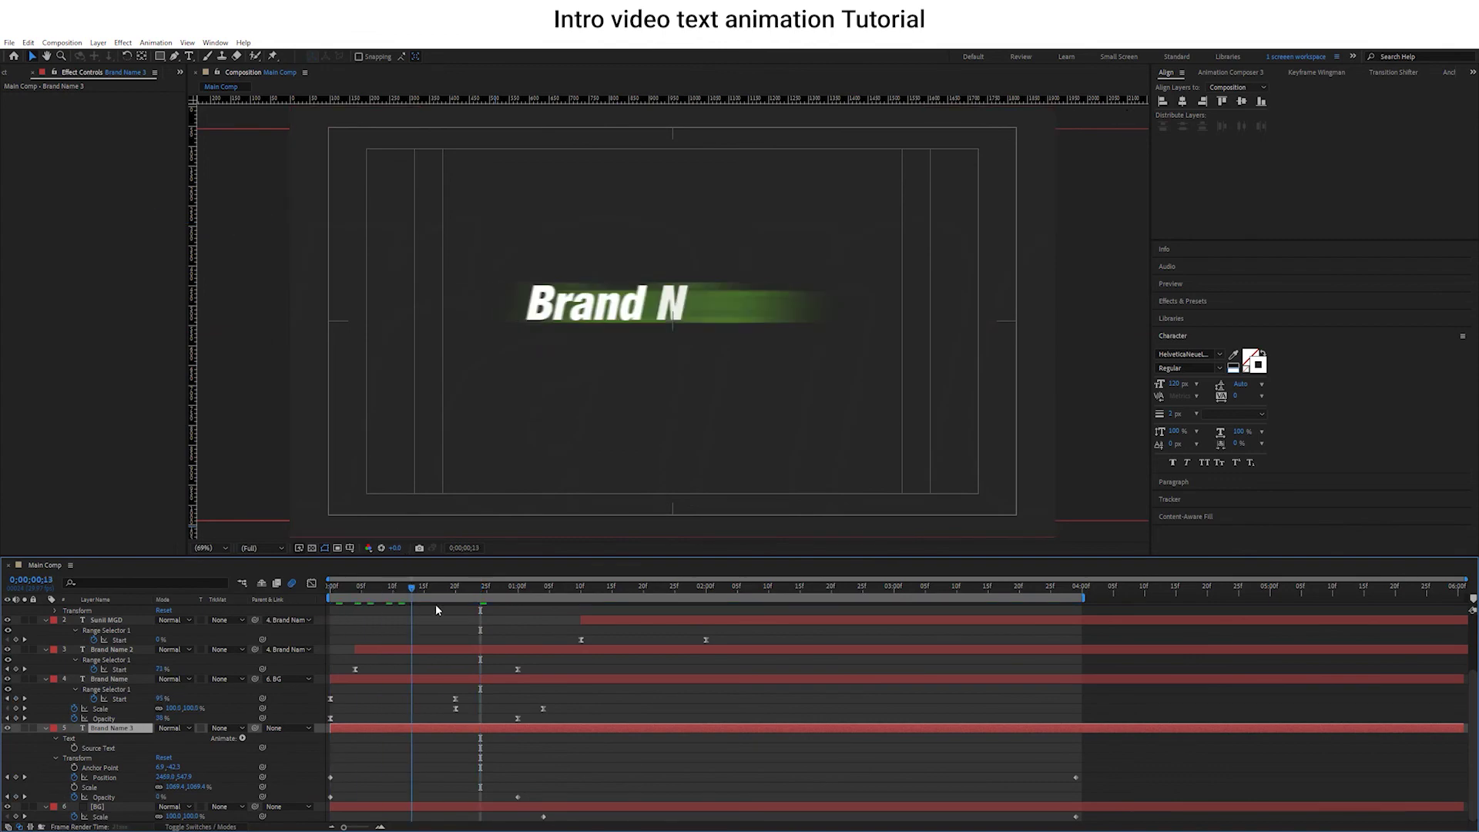